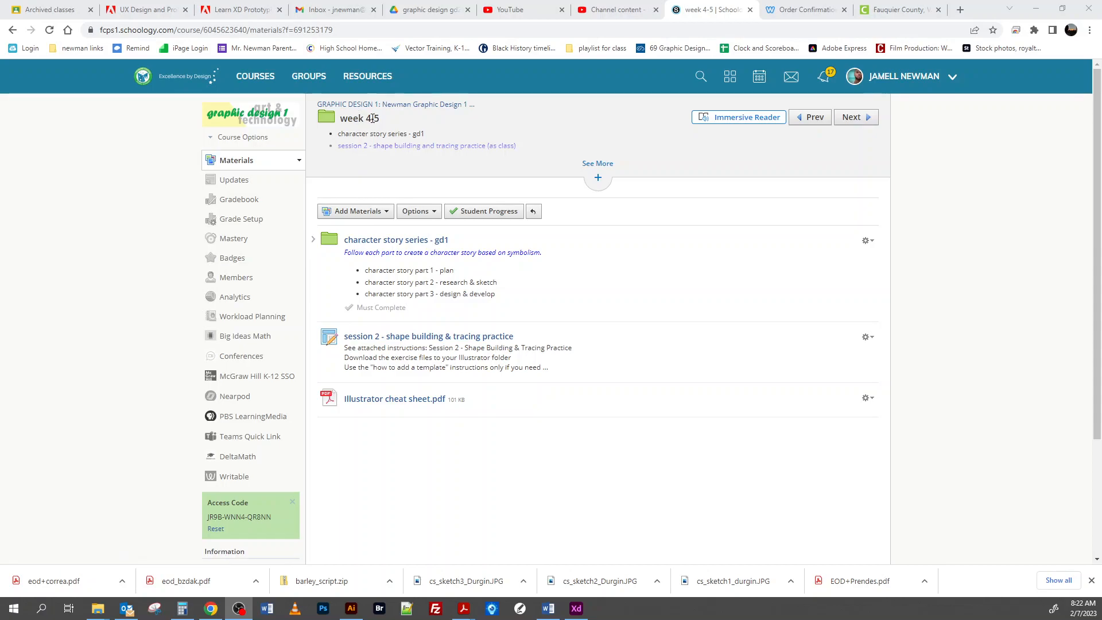
Step: Open the "session 2 - shape building & tracing practice" assignment and go to its attached exercise images
mouse_move(249, 127)
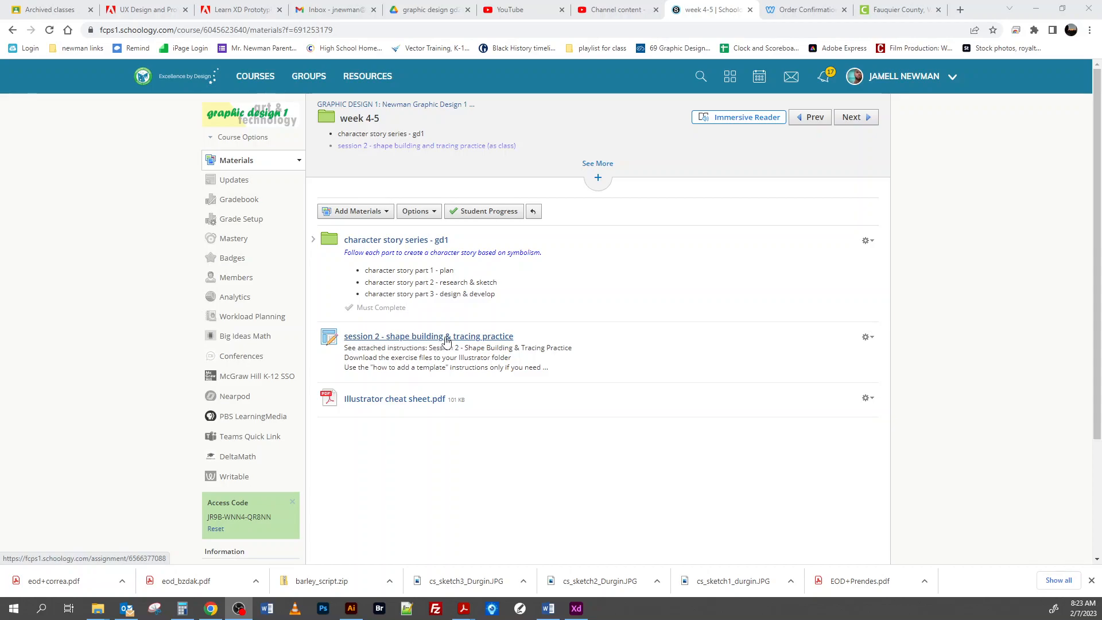
click(405, 336)
scroll(537, 345, down, 2)
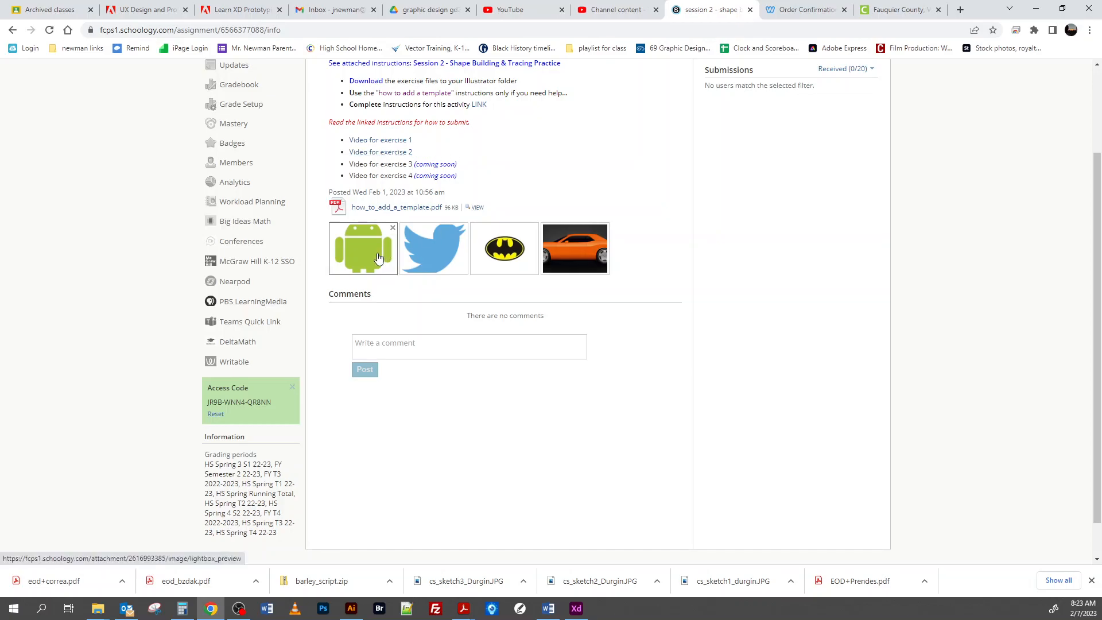
Step: Preview the attached Android, Twitter bird and Batman images in turn, ending back on the assignment page
click(369, 255)
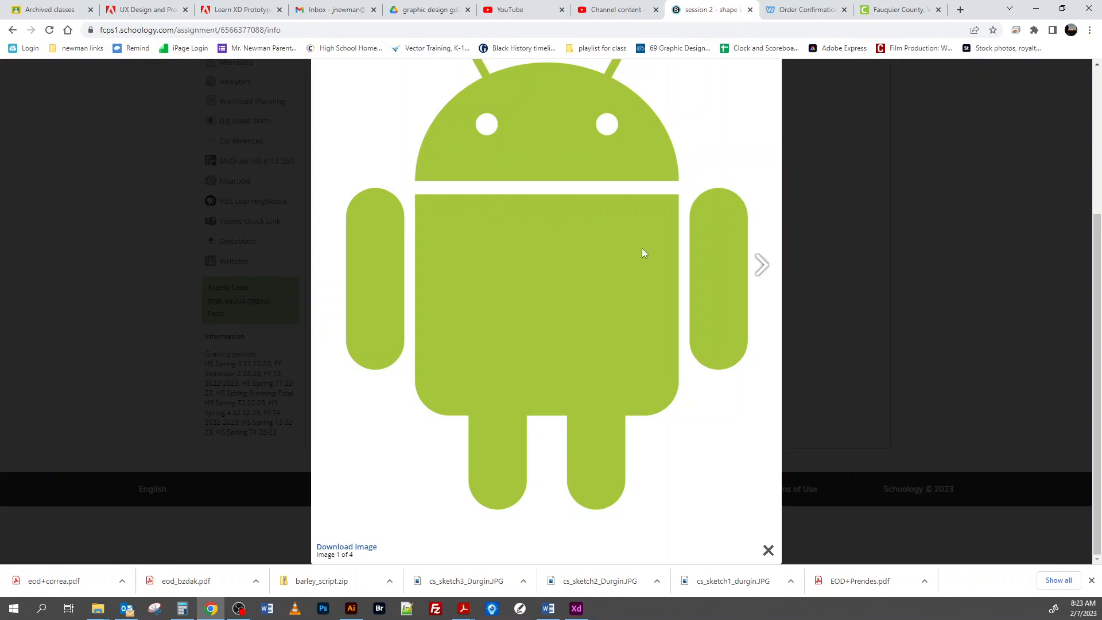
click(762, 265)
scroll(718, 221, up, 2)
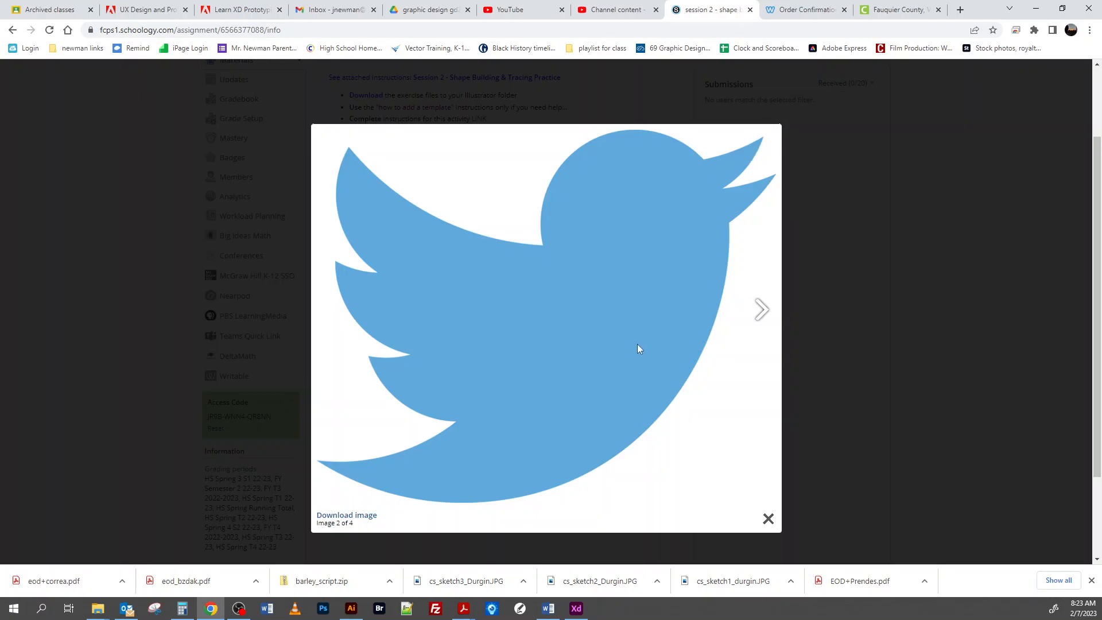
click(760, 308)
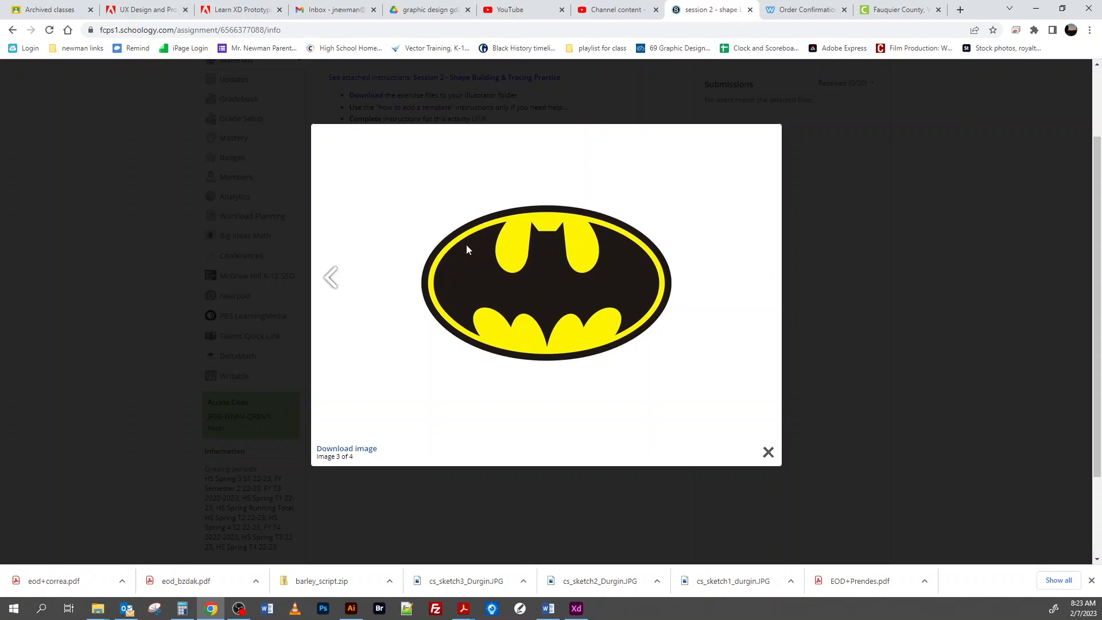
click(768, 452)
scroll(524, 197, up, 1)
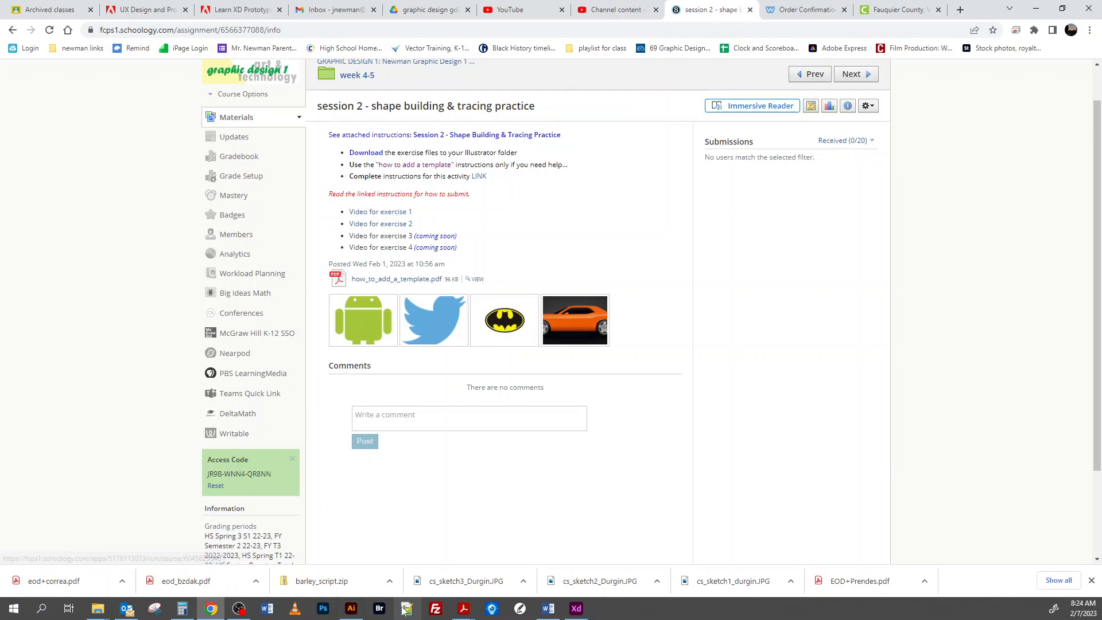
Step: Open the linked activity instructions and read the exercise list and submission requirements
mouse_move(352, 612)
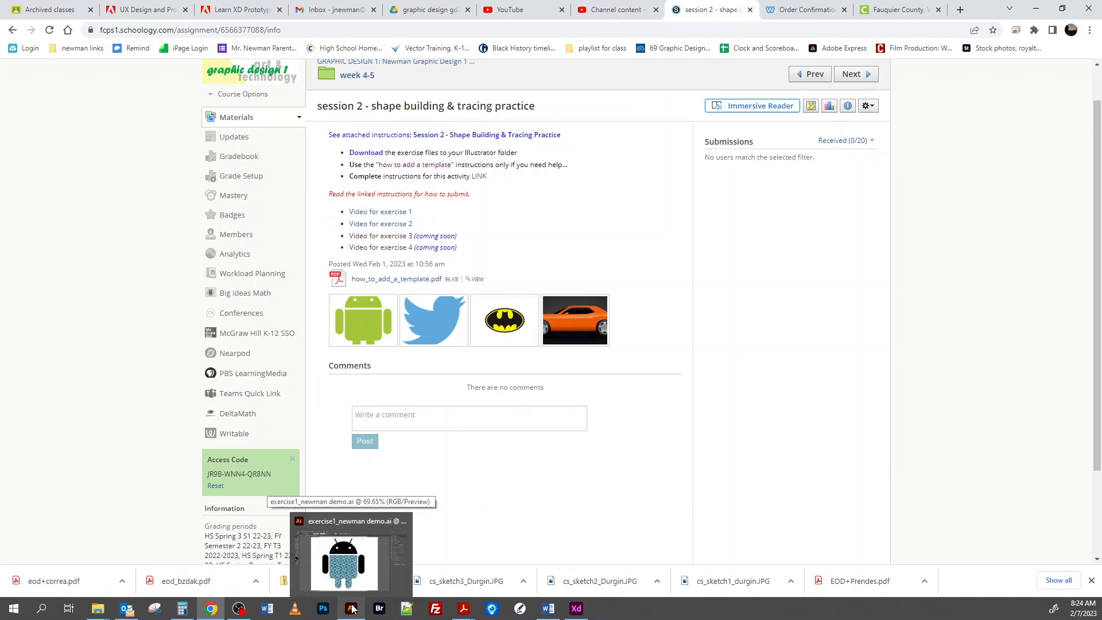
click(482, 176)
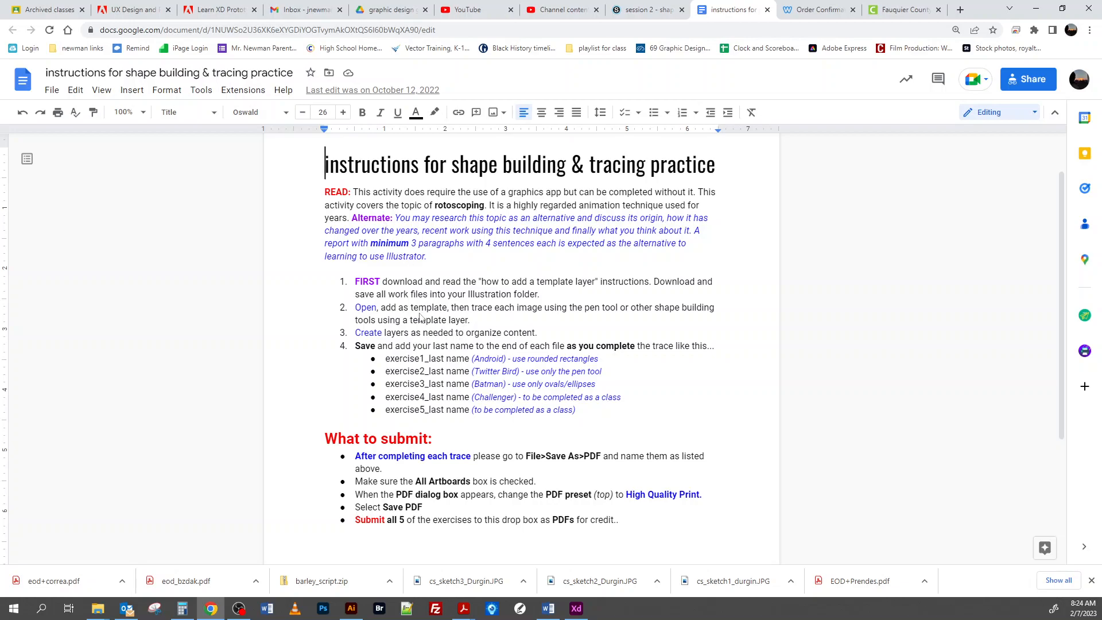
scroll(451, 422, down, 1)
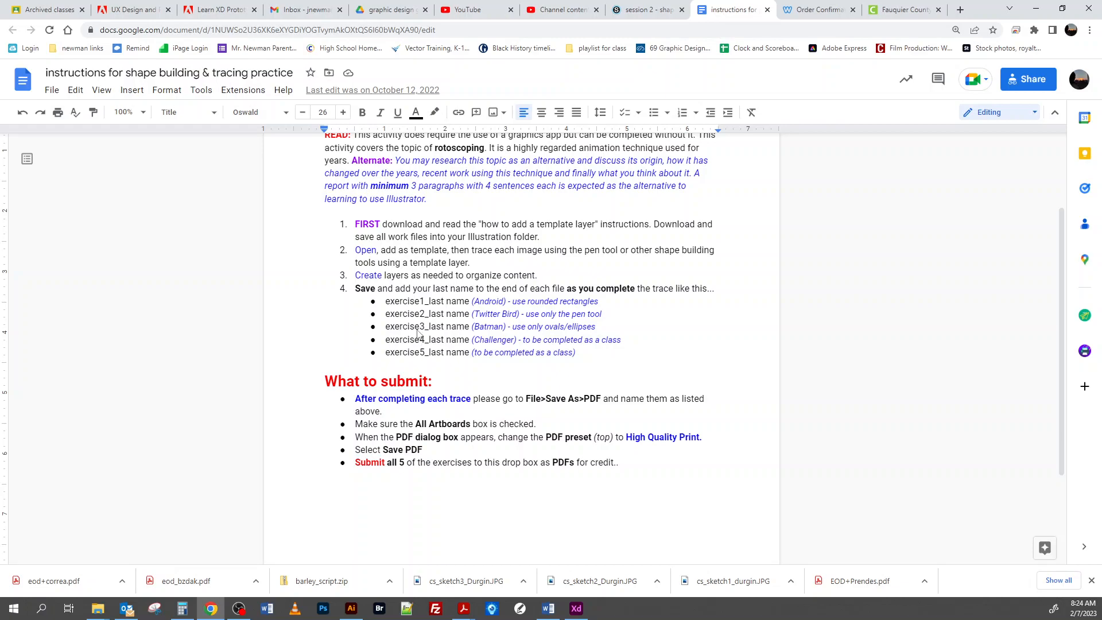
Step: Switch to Illustrator's exercise2 demo file and toggle the trace layer's visibility to compare the trace with the template
click(352, 608)
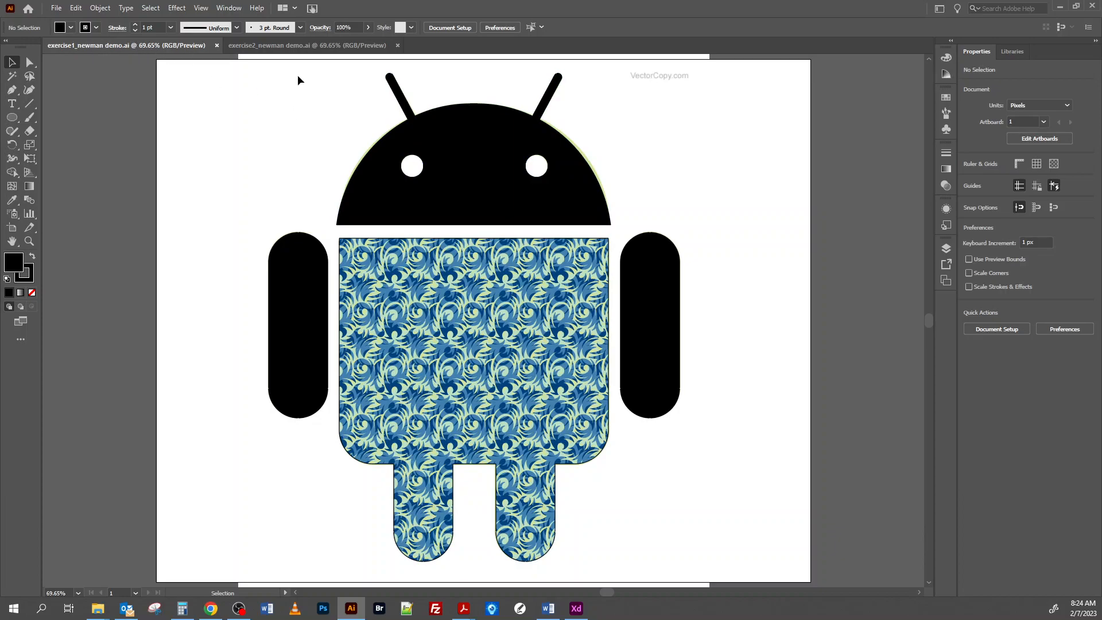
click(272, 46)
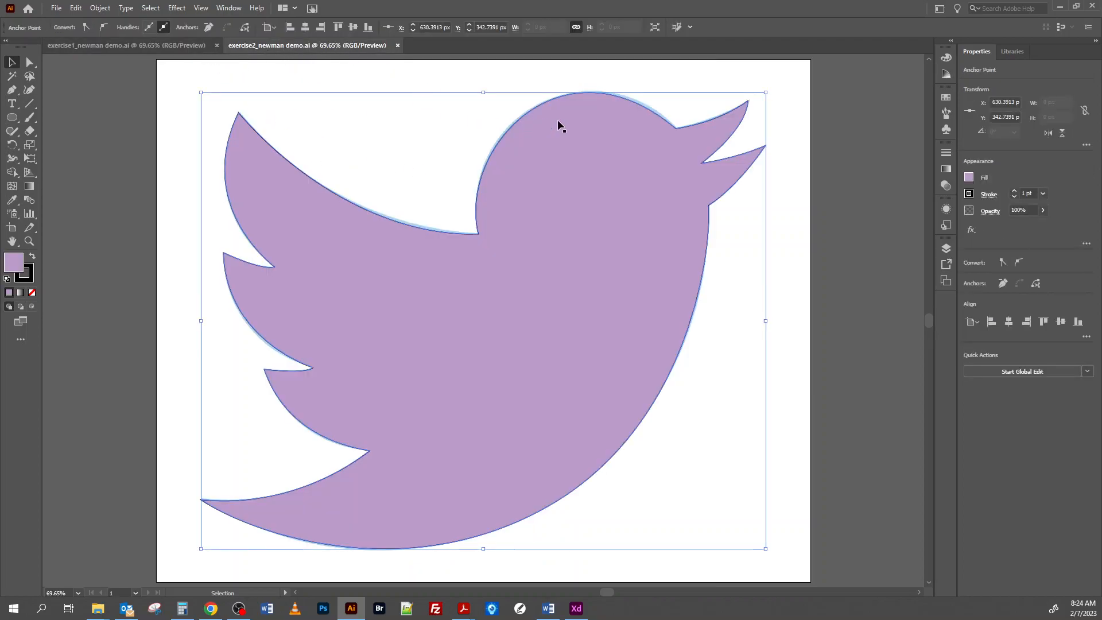
click(947, 248)
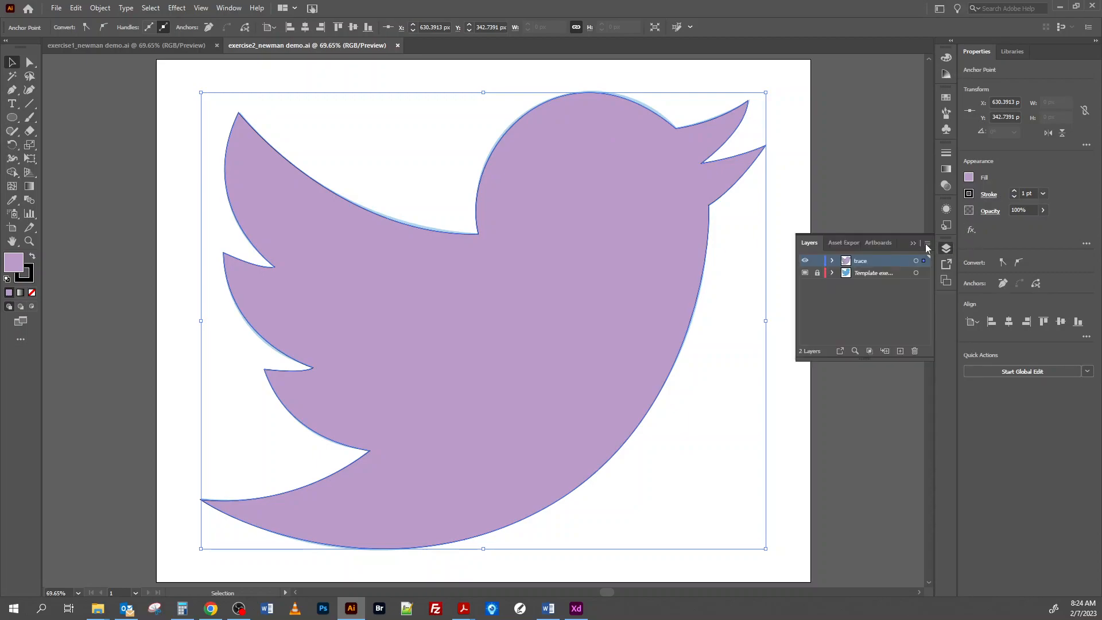
click(807, 263)
click(806, 262)
click(806, 262)
click(806, 262)
click(806, 263)
click(806, 262)
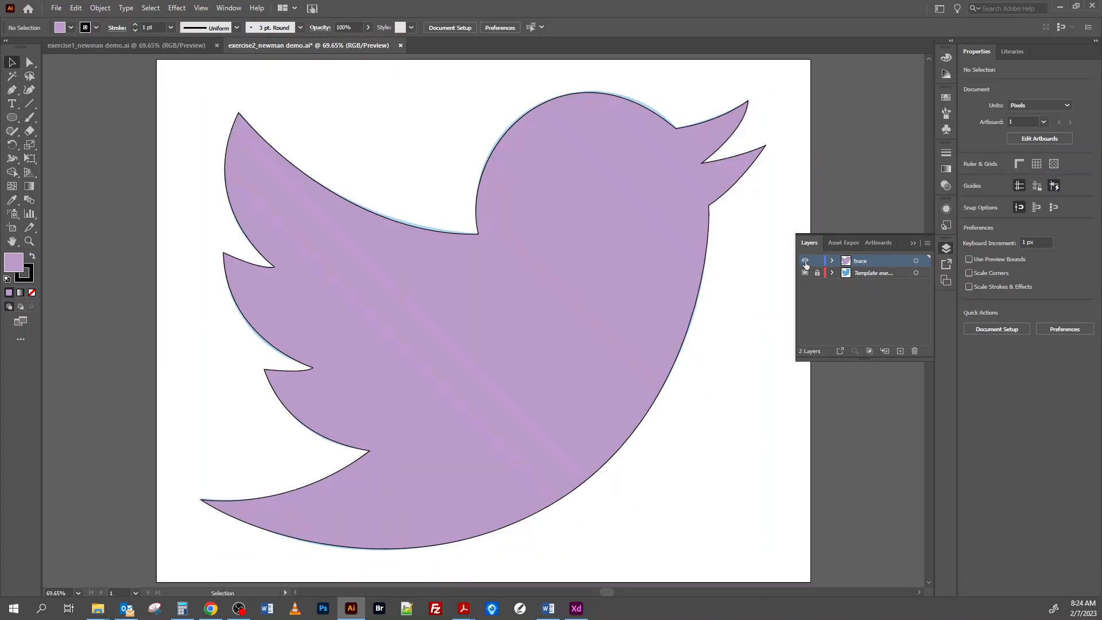
Step: Hide the template layer and remove the stroke from the bird on the trace layer
click(804, 274)
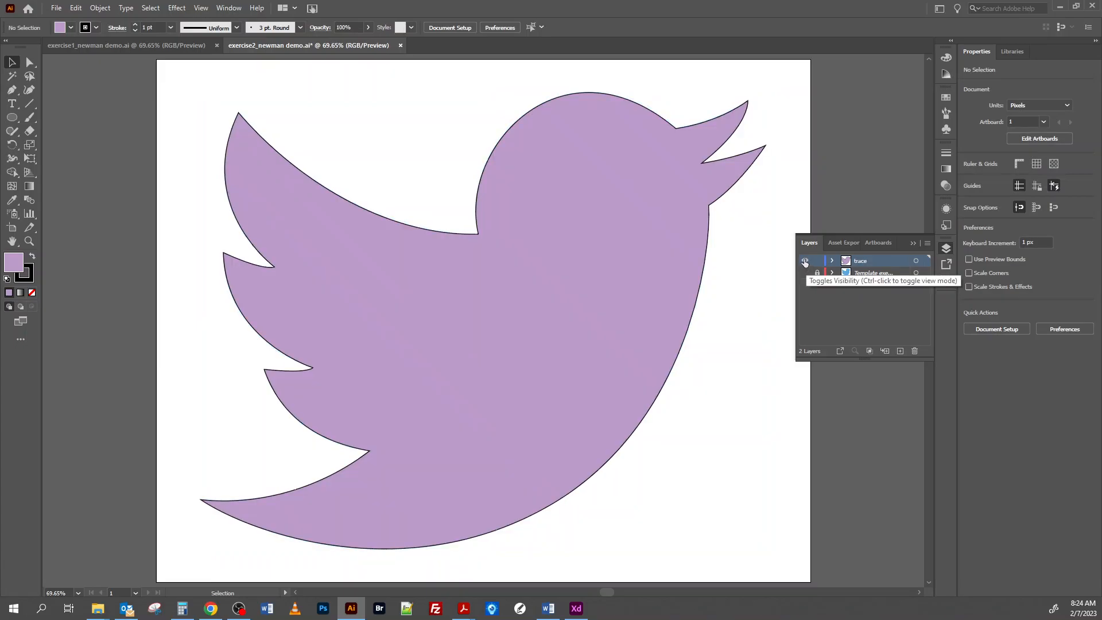
click(915, 262)
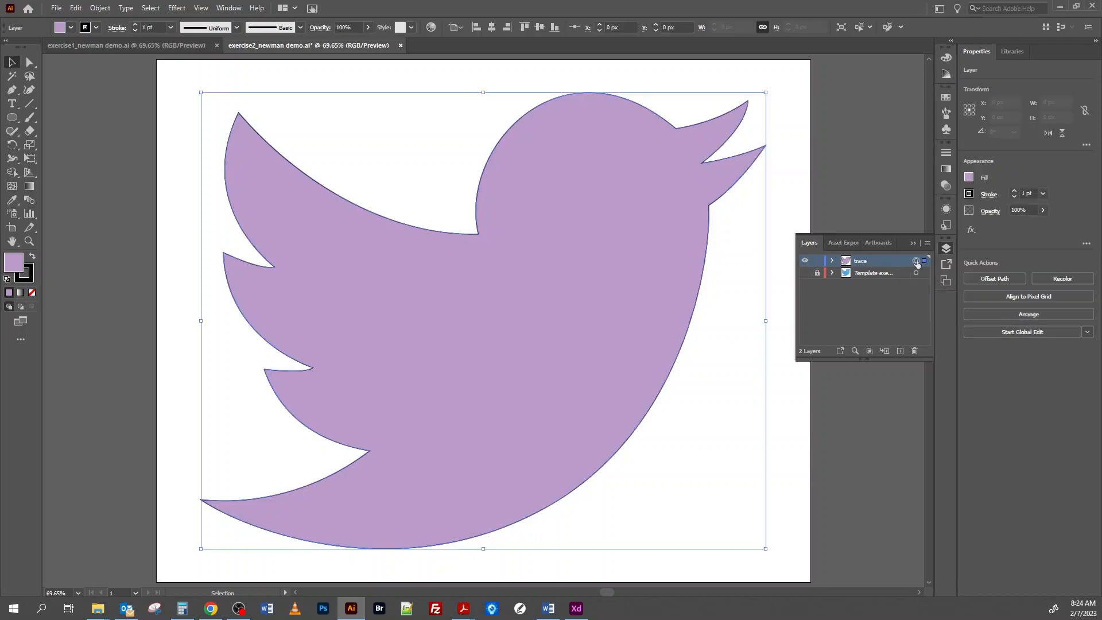
click(28, 276)
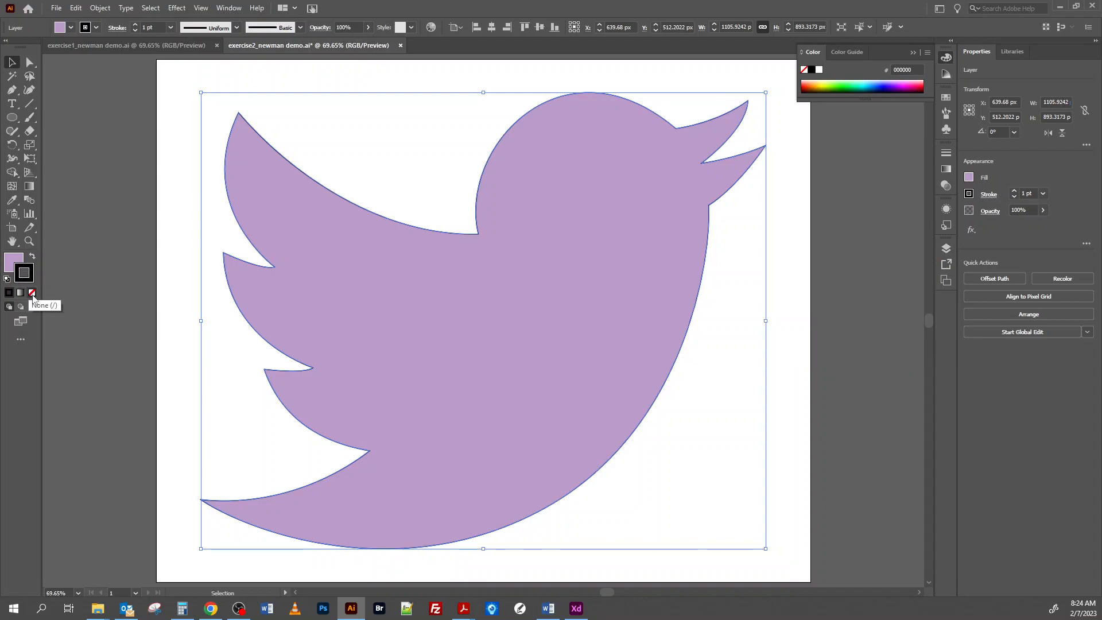
click(33, 293)
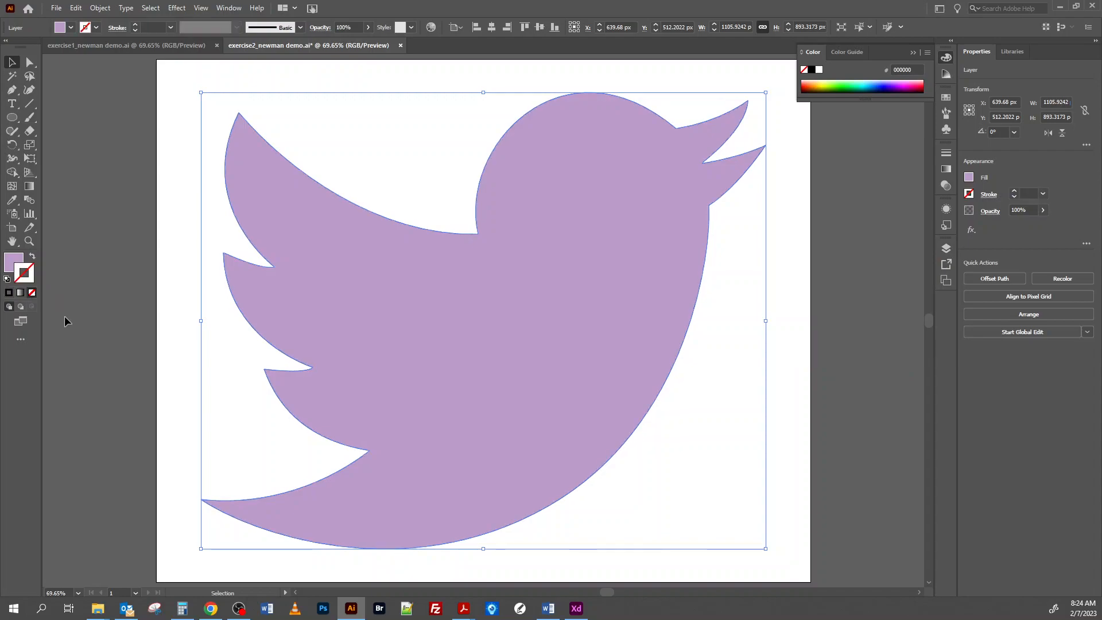
Step: Make the bird's fill active, enlarge the swatches list and open the Nature_Animal Skins pattern library beside the artwork
click(10, 266)
click(946, 98)
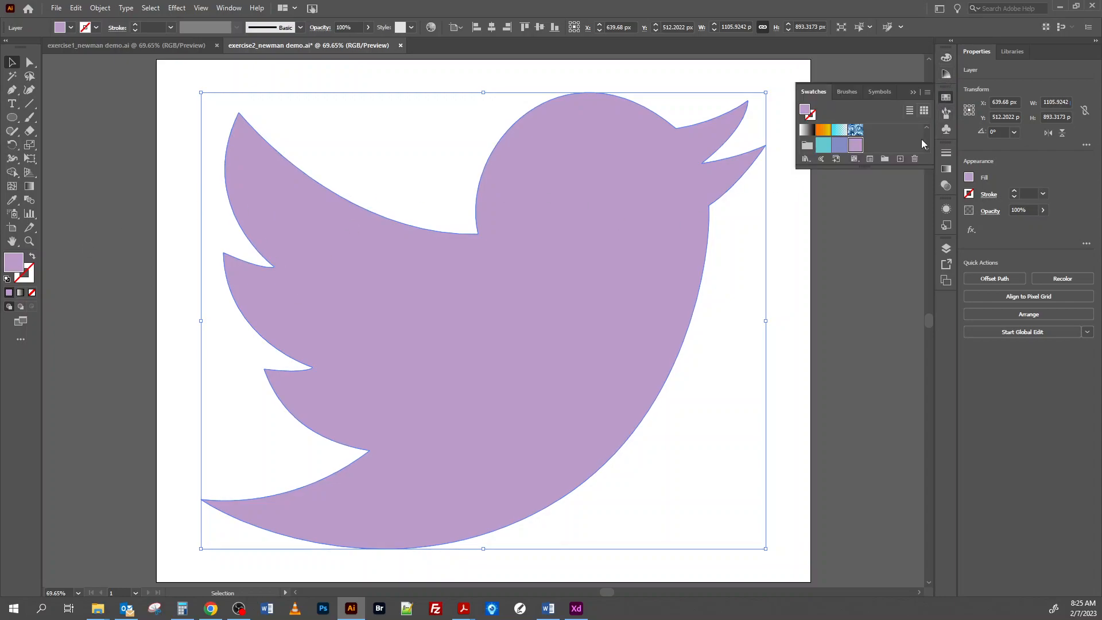
drag(871, 166, 870, 376)
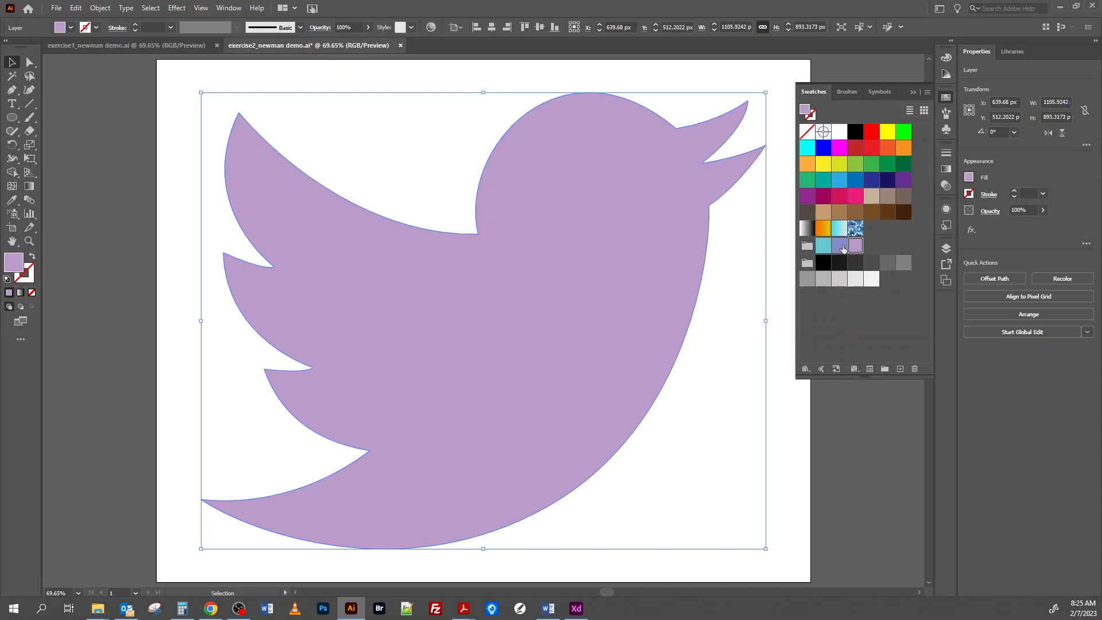
click(806, 370)
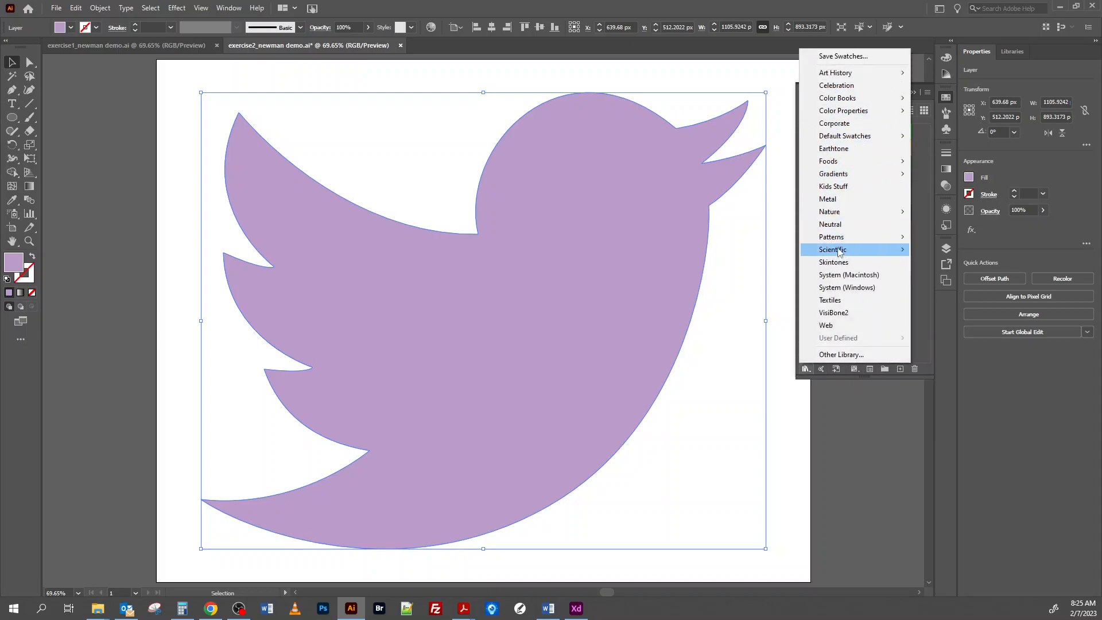
mouse_move(835, 242)
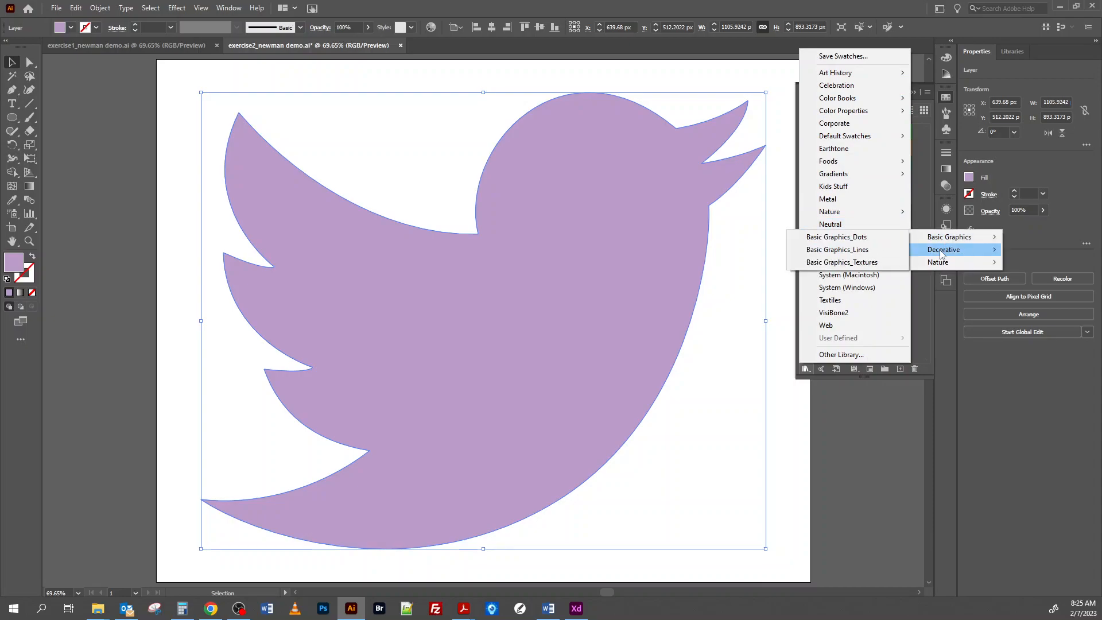
mouse_move(937, 265)
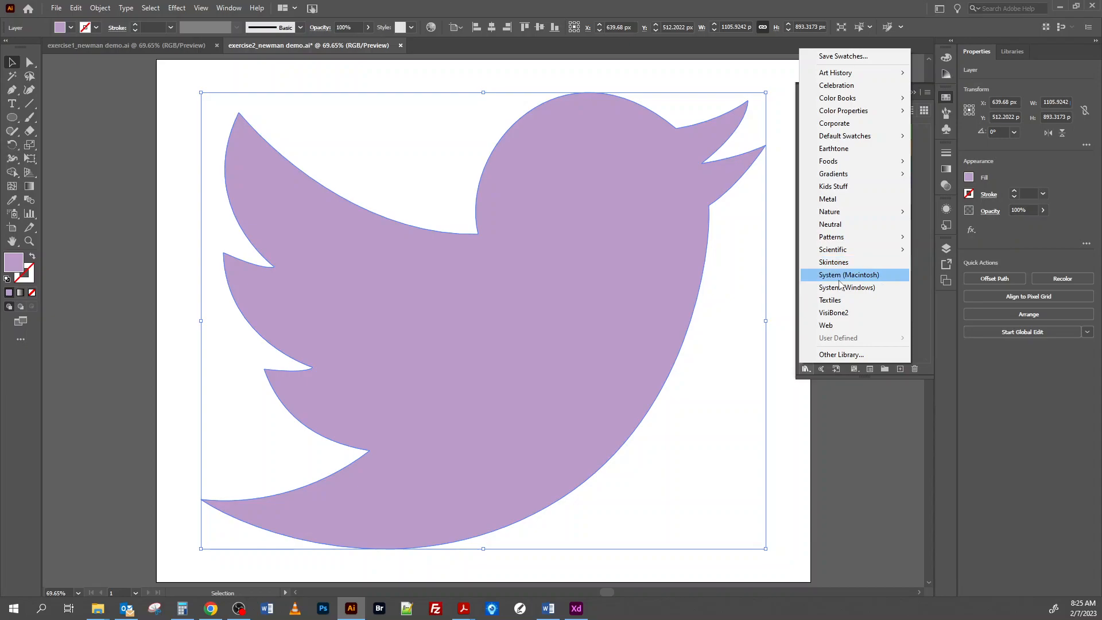
mouse_move(887, 212)
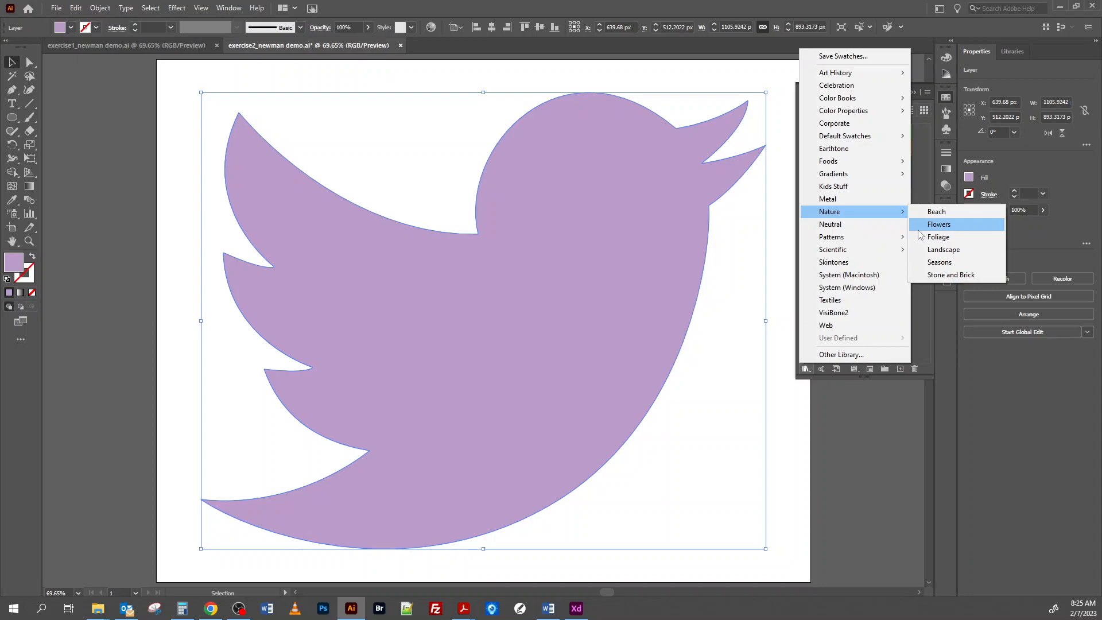
mouse_move(902, 242)
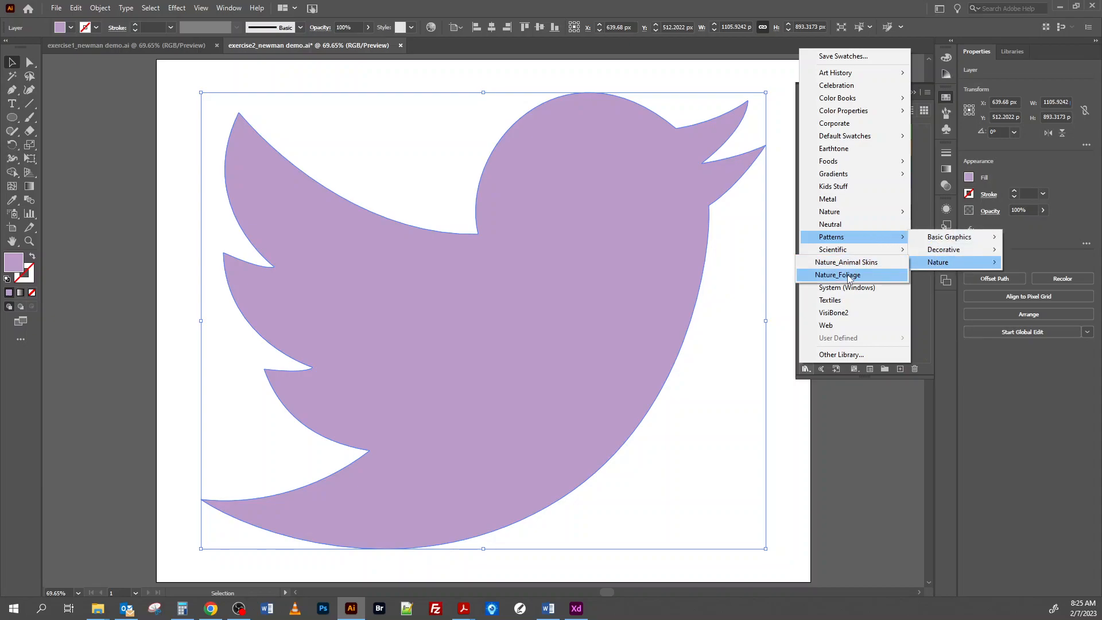
click(845, 263)
drag(523, 281, 749, 424)
Step: Try the zebra-stripe and Tiger patterns on the bird, fill it with the Giraffe pattern and deselect it
click(791, 455)
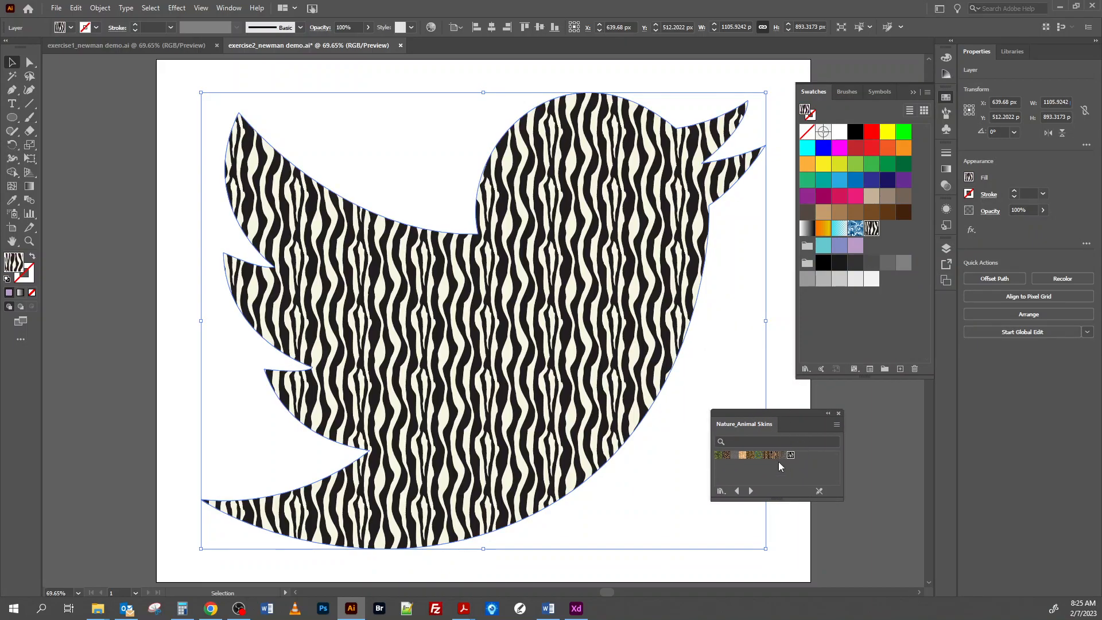
click(774, 455)
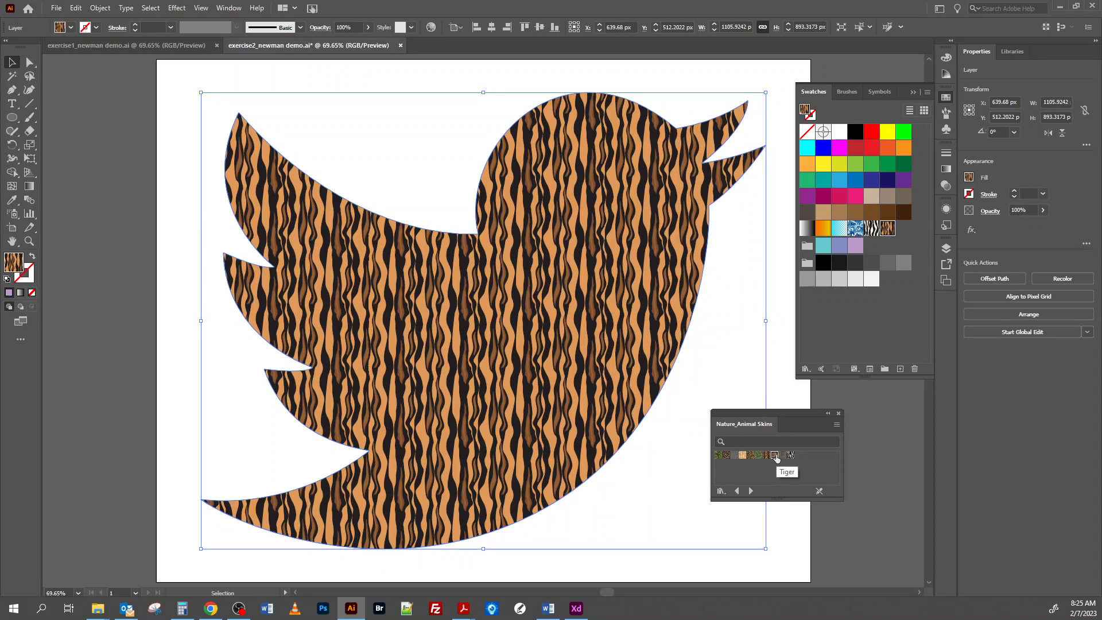
click(742, 455)
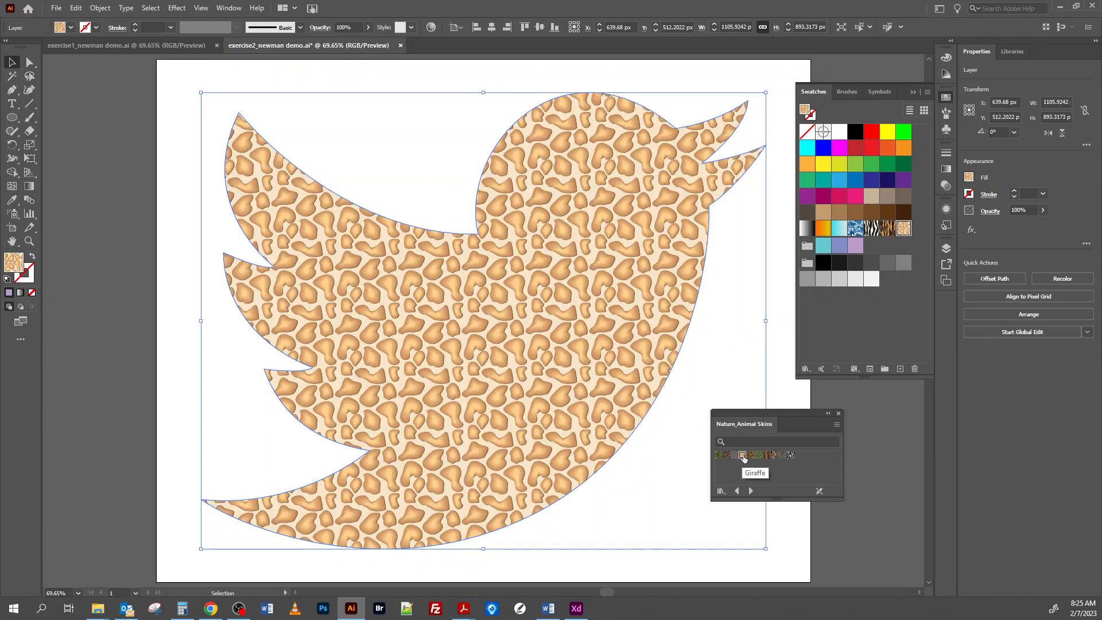
click(727, 304)
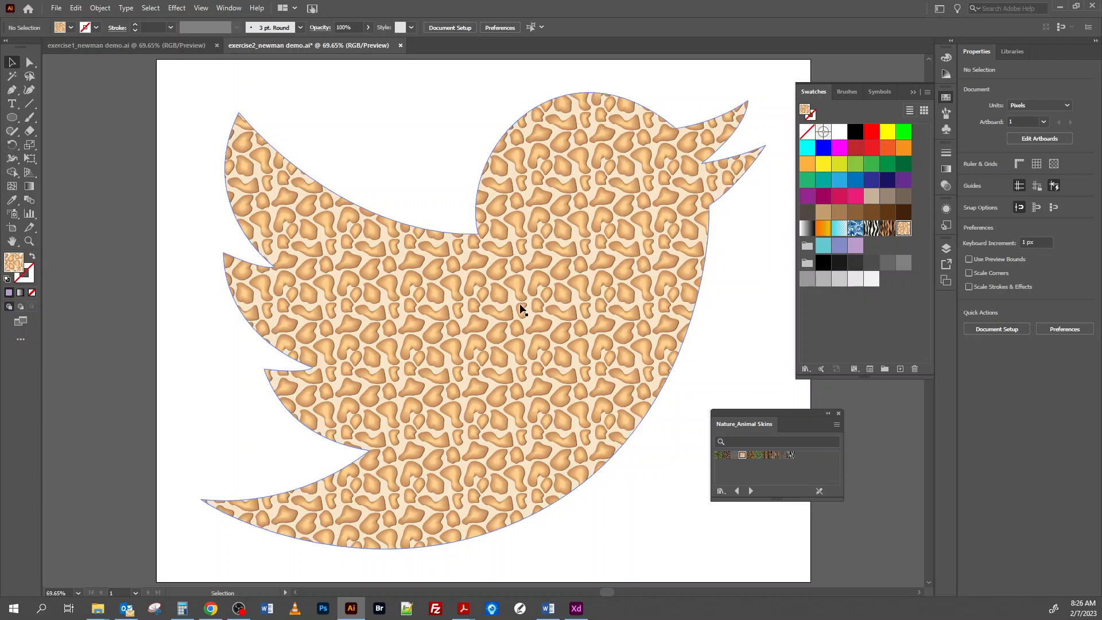
click(54, 9)
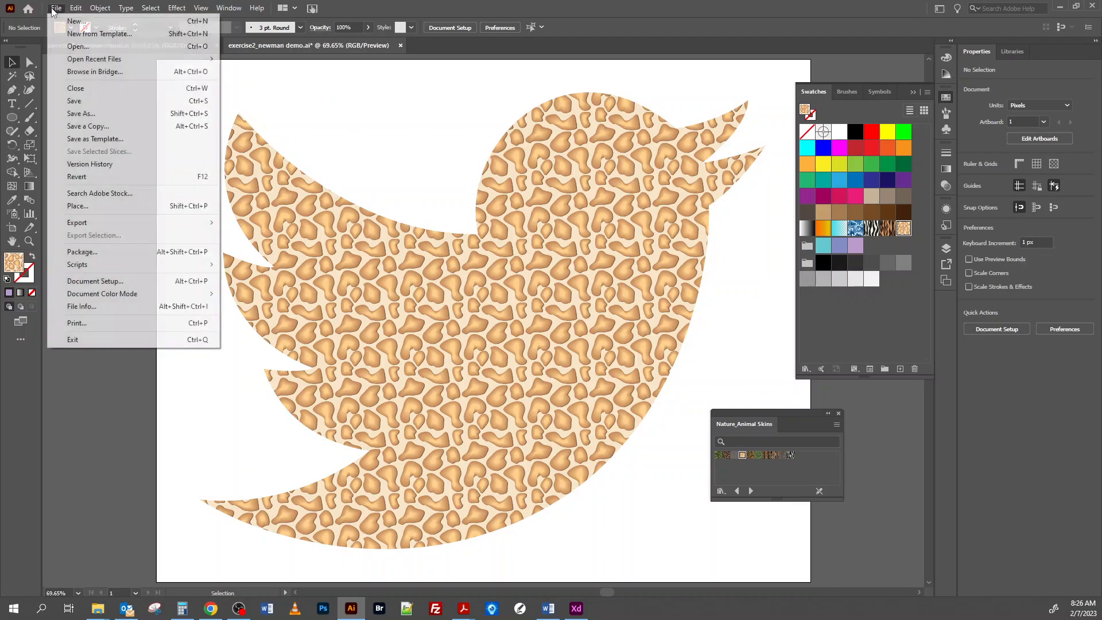
click(311, 119)
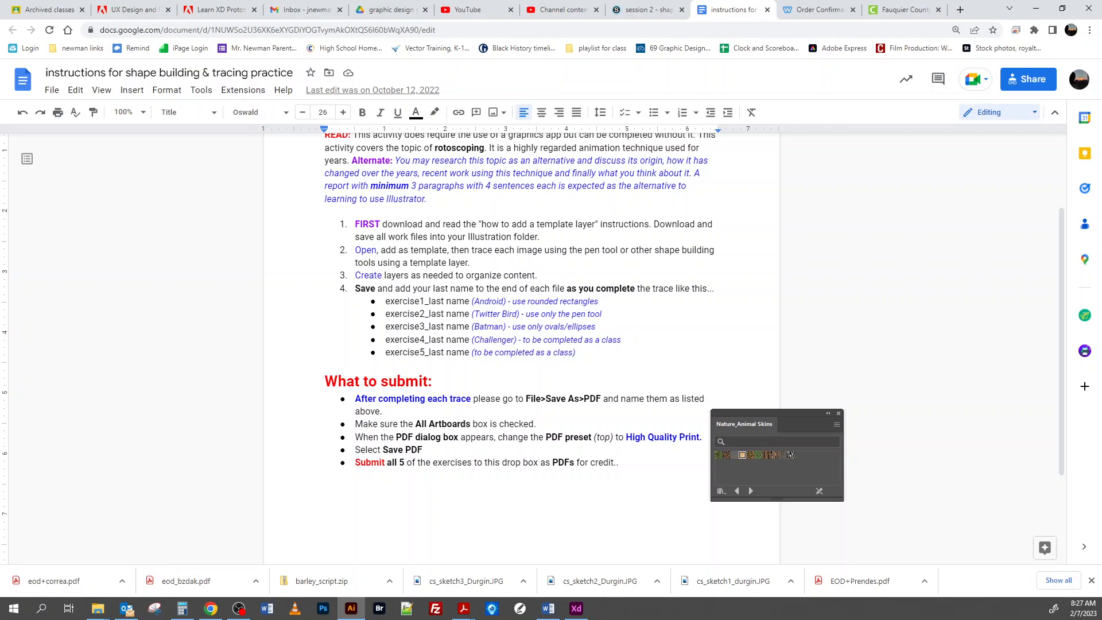
Step: Start a new document setup using the 1280 x 1024 preset from the Art & Illustration category
key(ctrl+n)
drag(539, 272, 666, 139)
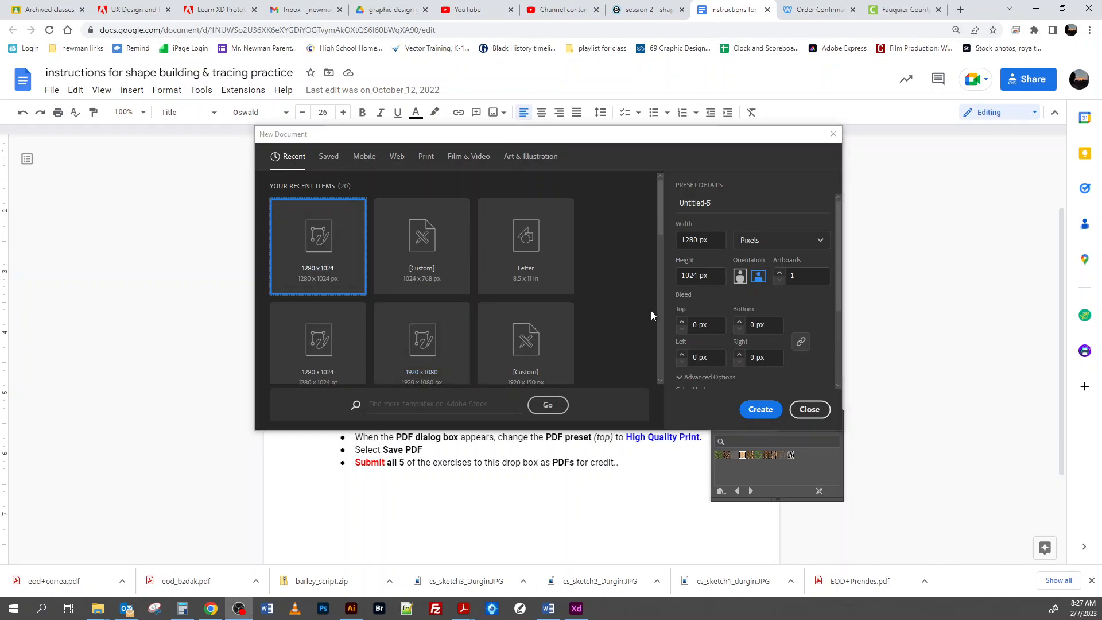
click(535, 155)
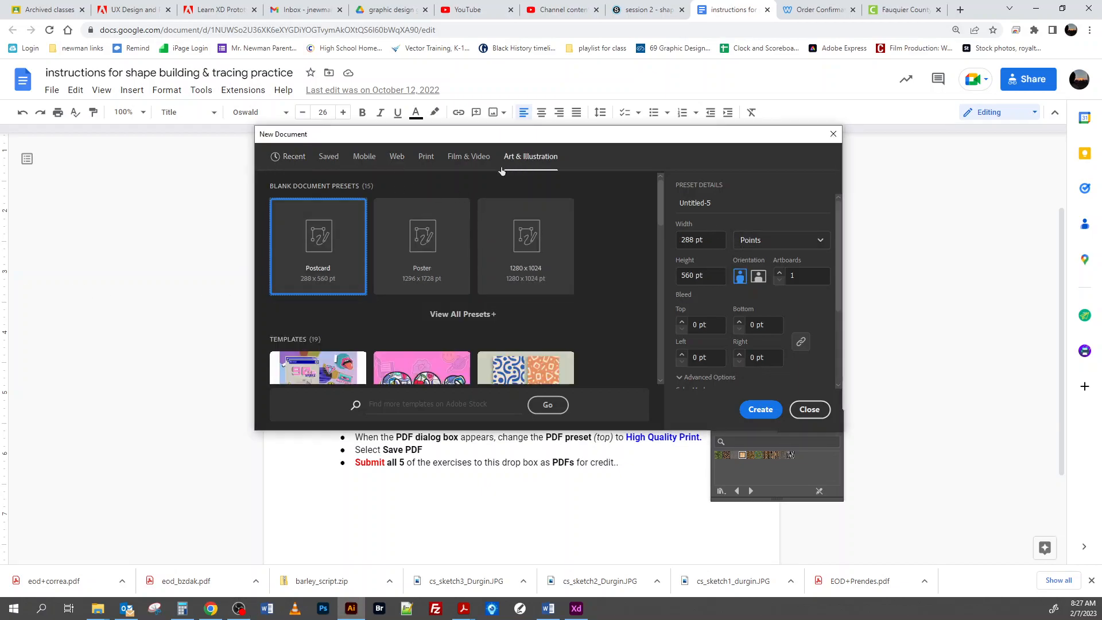
click(525, 280)
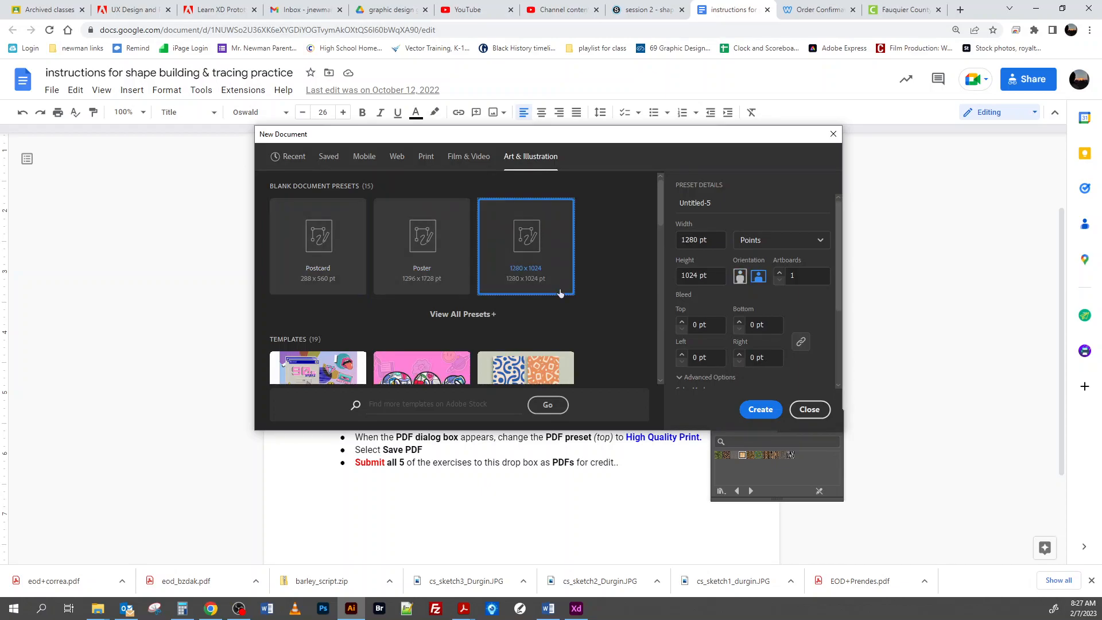
Step: Name the new document exercise3 followed by an underscore and the surname, and set its units to pixels
click(714, 203)
double_click(714, 203)
text(exercise3)
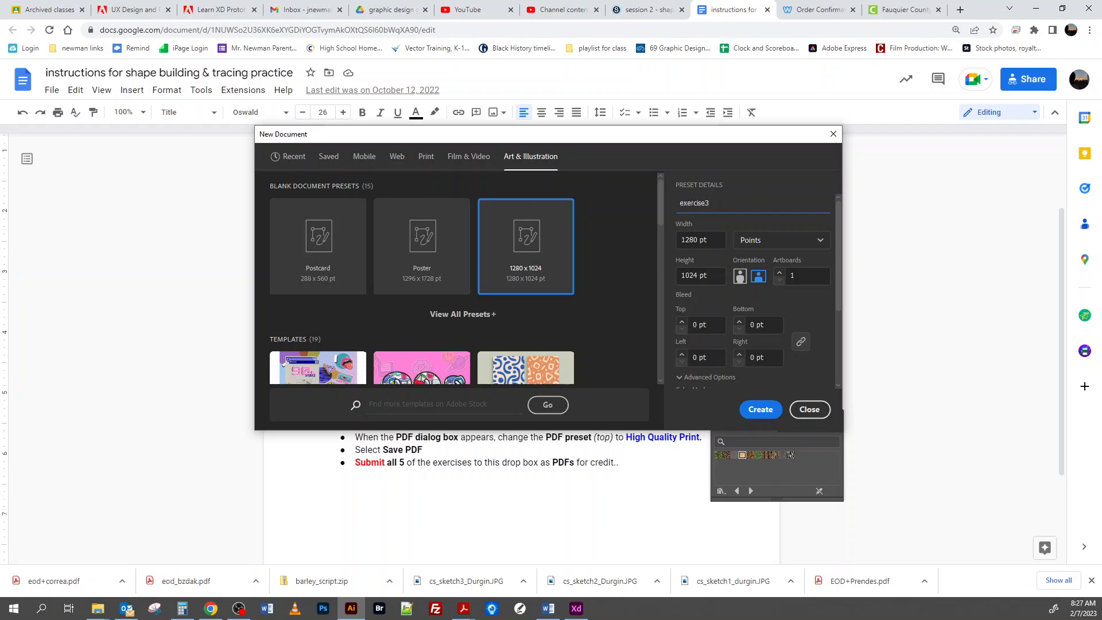
text(_newman)
click(783, 242)
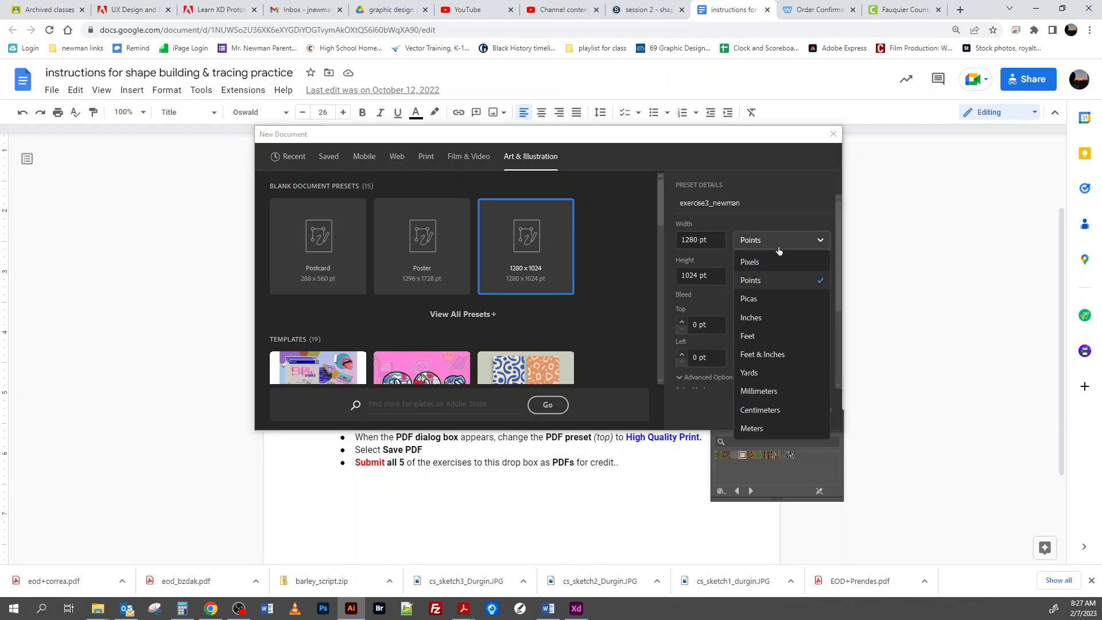
click(750, 262)
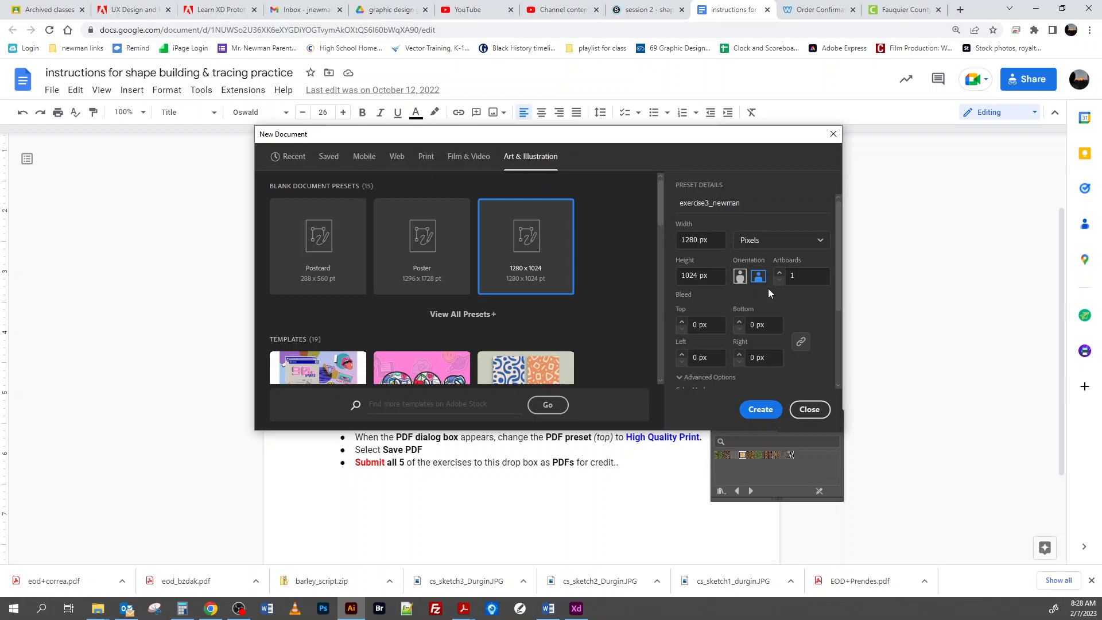
Step: Create the document, then clear the workspace by maximizing the Illustrator window and closing the Nature_Animal Skins library
click(761, 411)
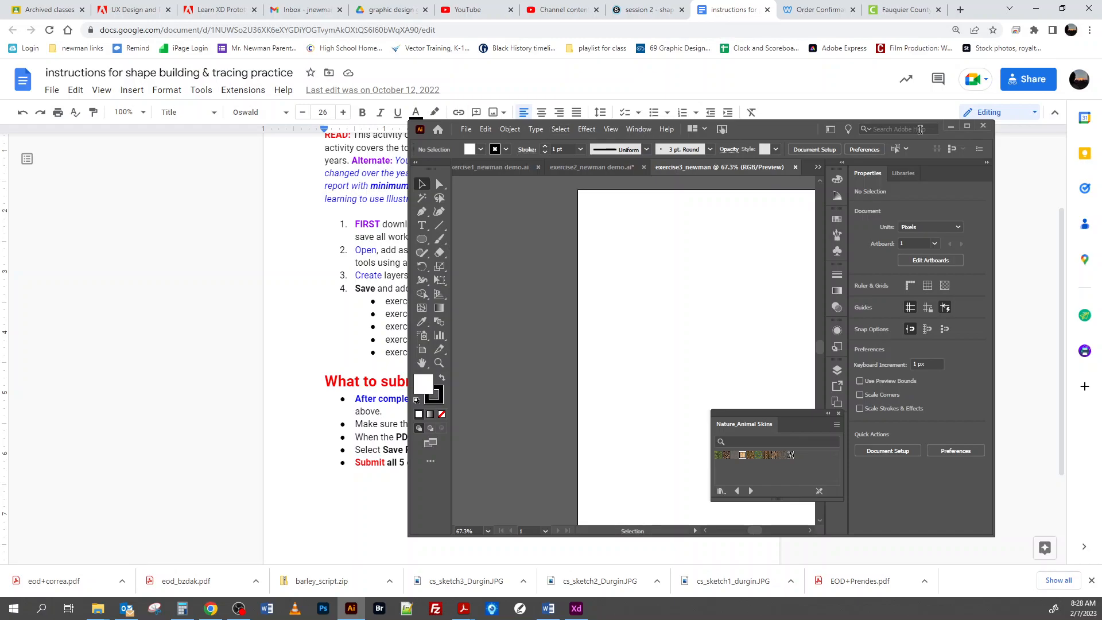
click(966, 126)
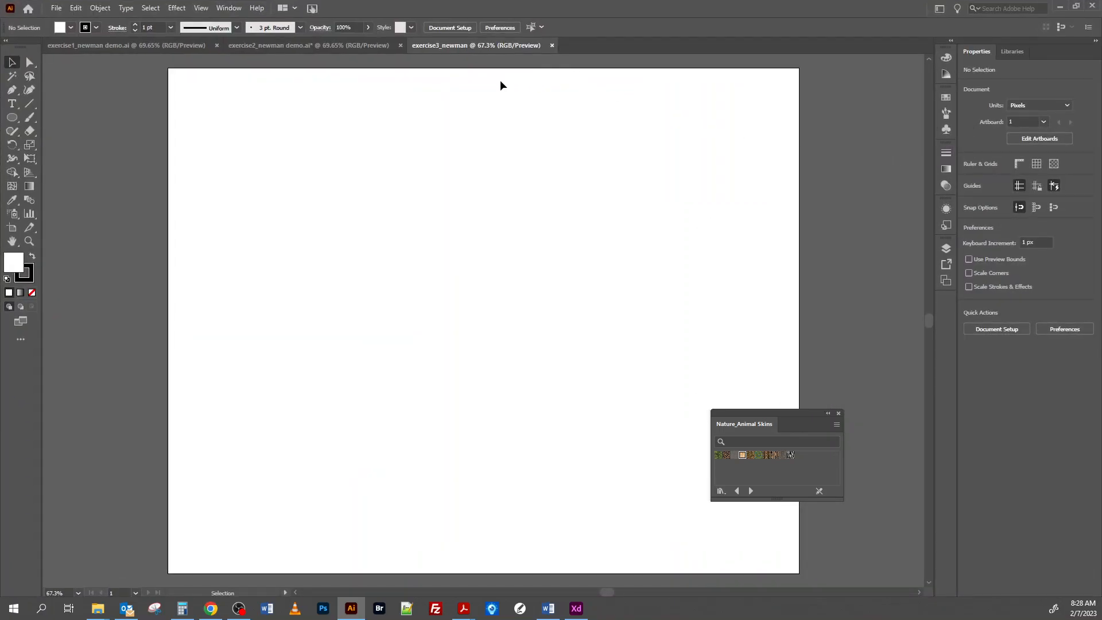
click(840, 412)
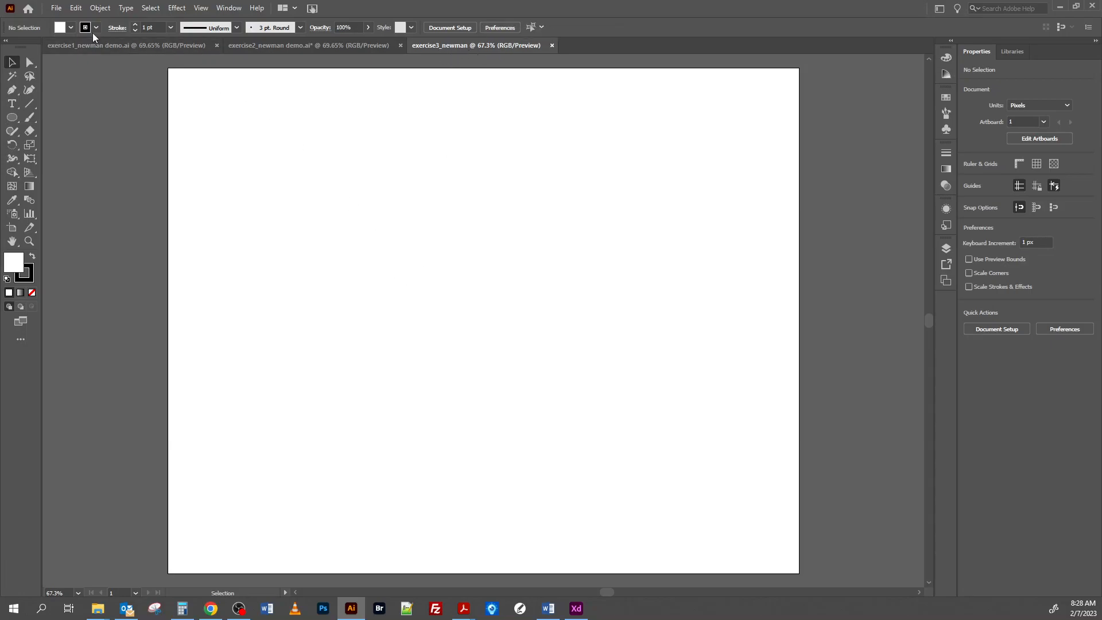
Step: Place exercise3.jpeg from the illustration folder as a linked template image
click(57, 9)
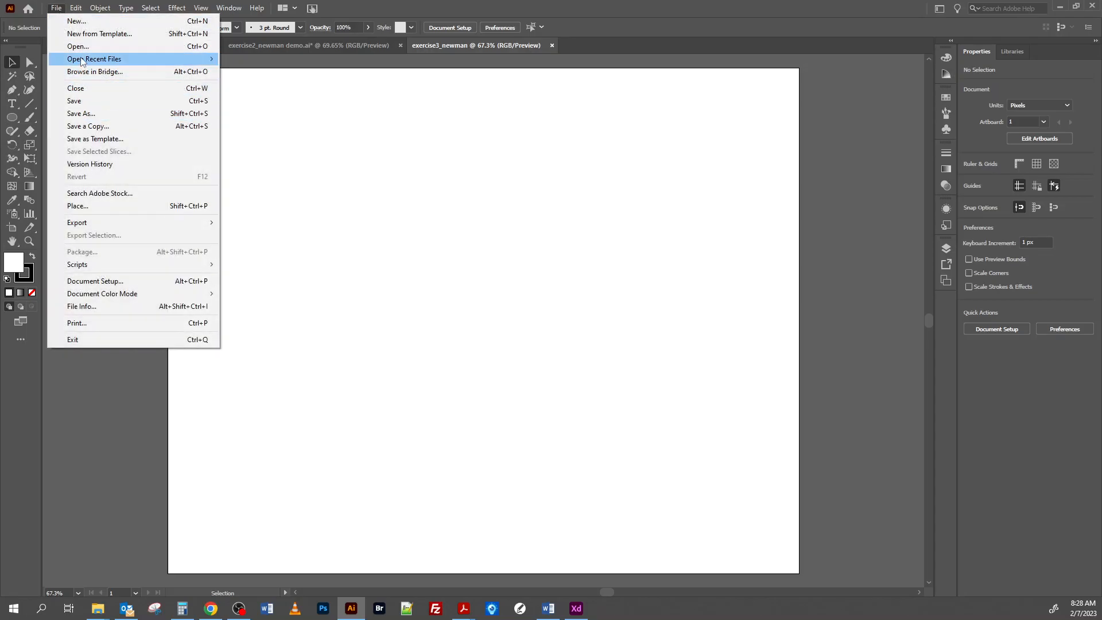
click(81, 206)
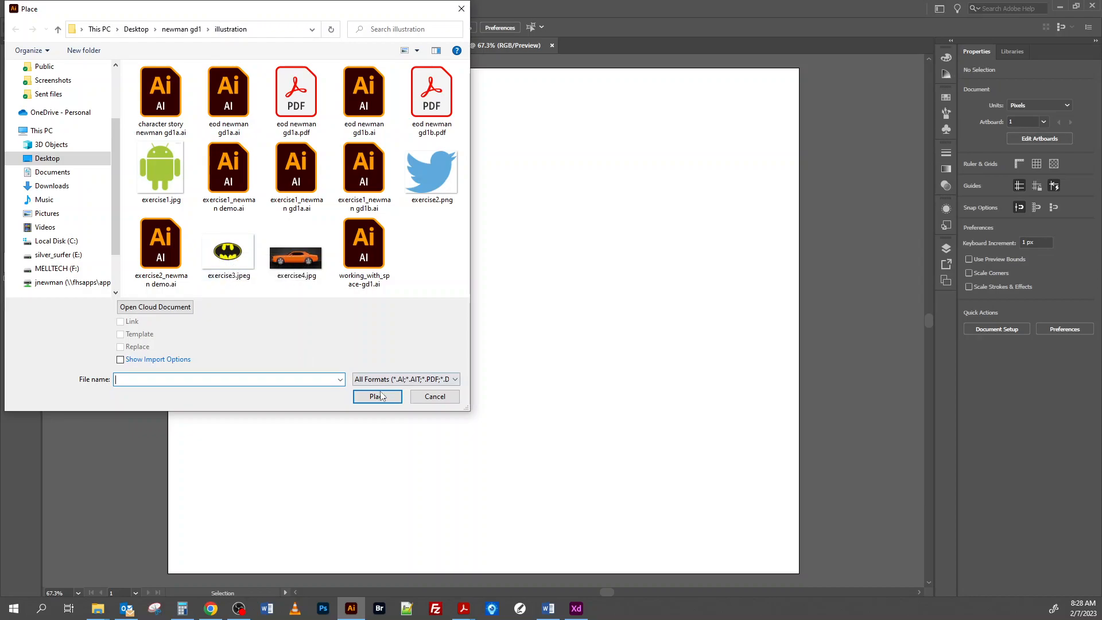
click(232, 270)
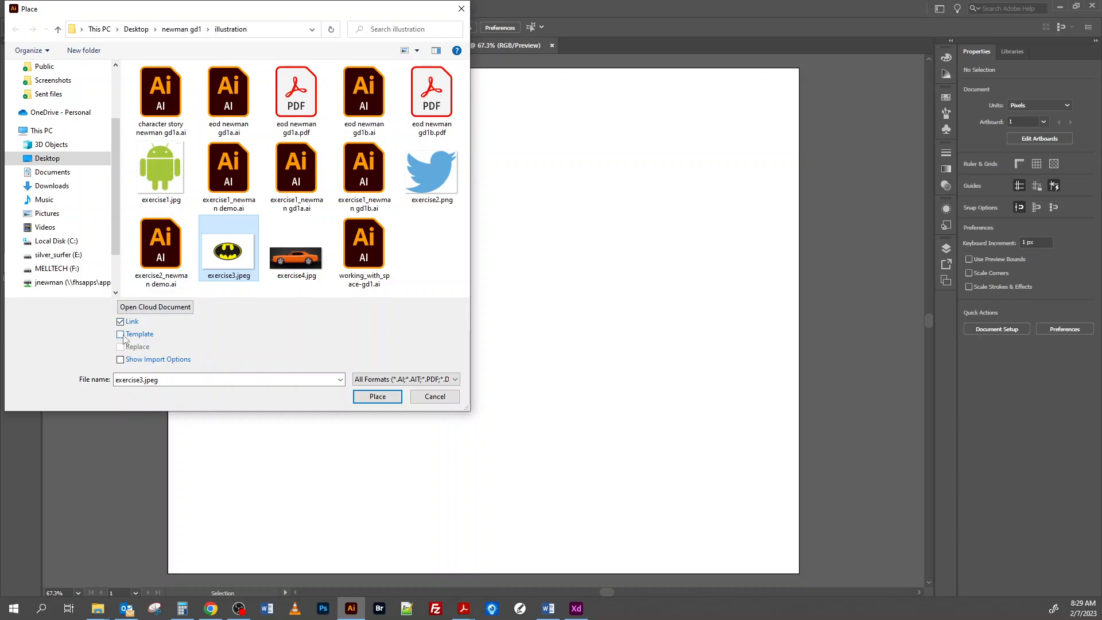
click(121, 334)
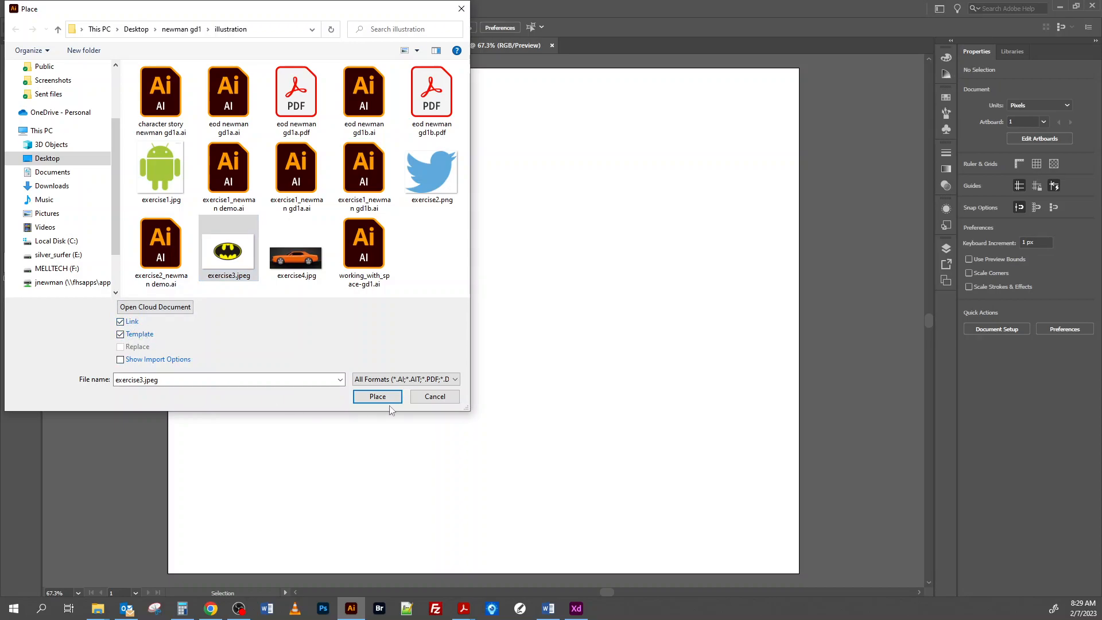
click(377, 396)
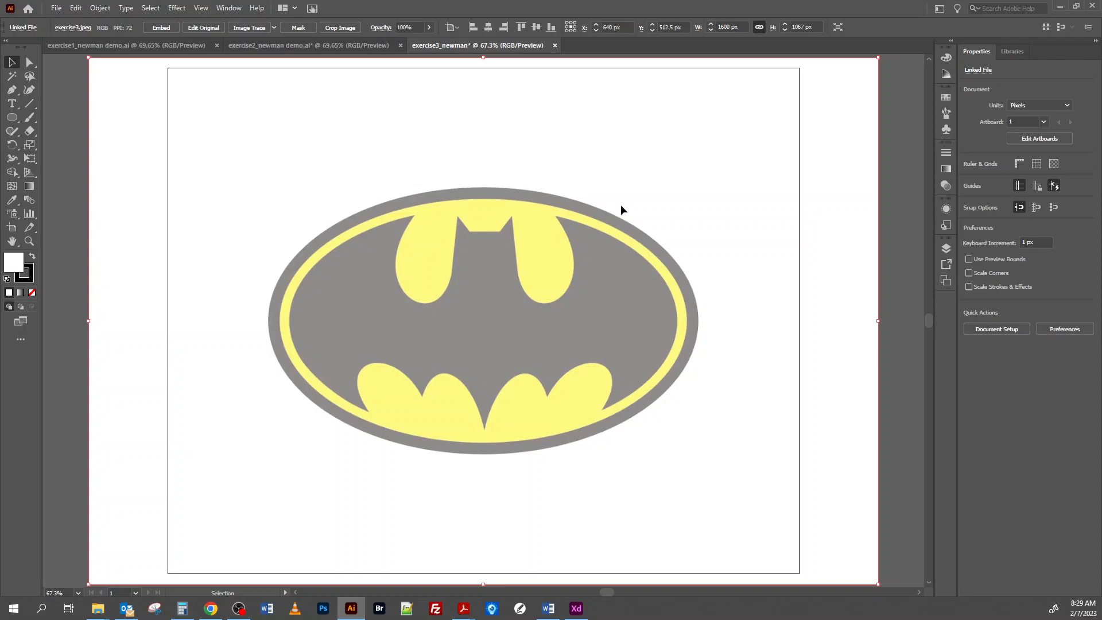
Step: Unlock the template layer, enlarge the Batman image proportionally from its center to about 2154 x 1437 px, and lock the layer again
key(ctrl+minus)
key(ctrl+minus)
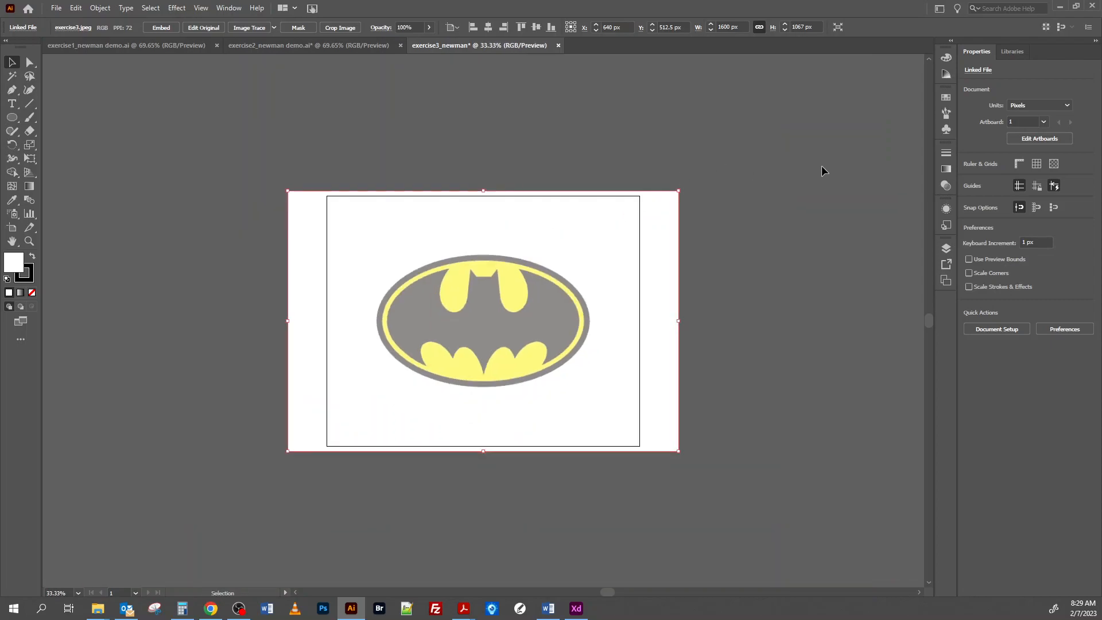
click(947, 248)
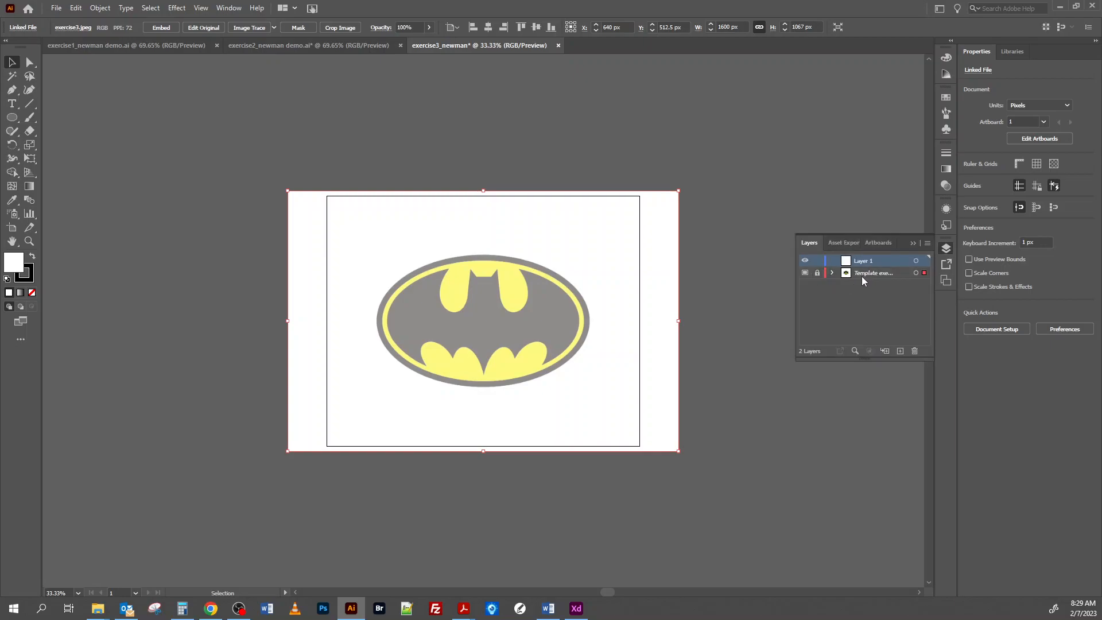
click(817, 273)
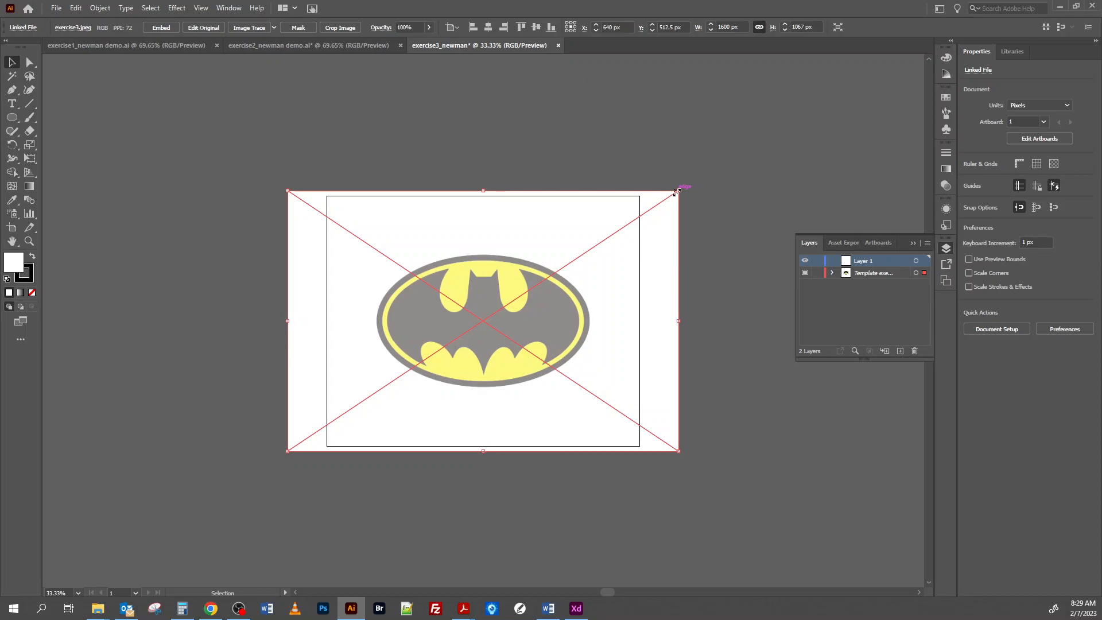
key(shift)
drag(675, 191, 838, 150)
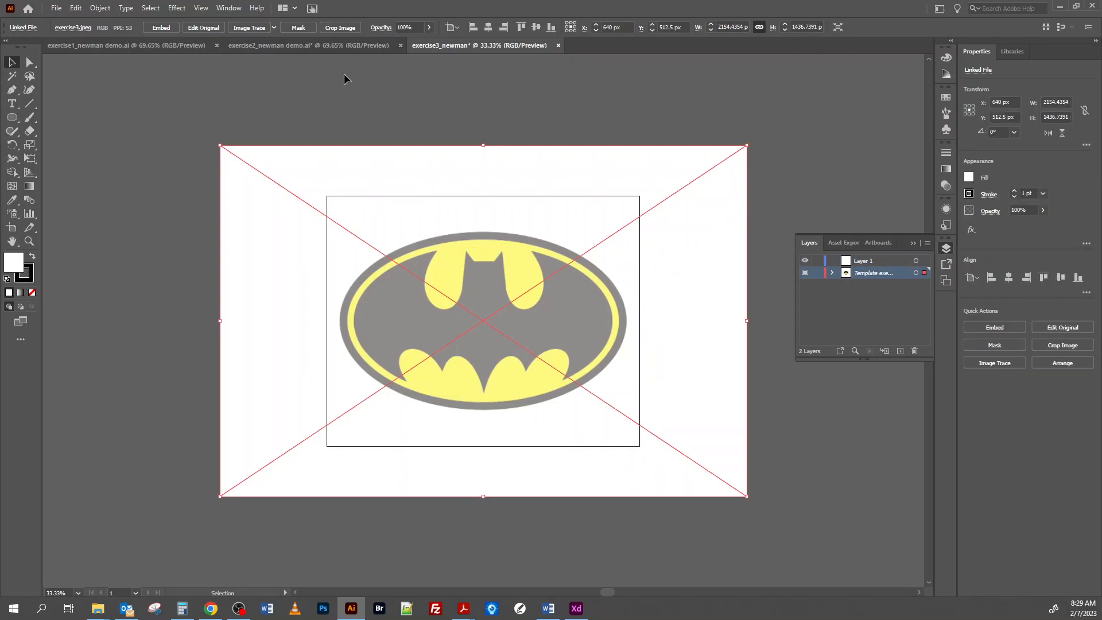
click(817, 273)
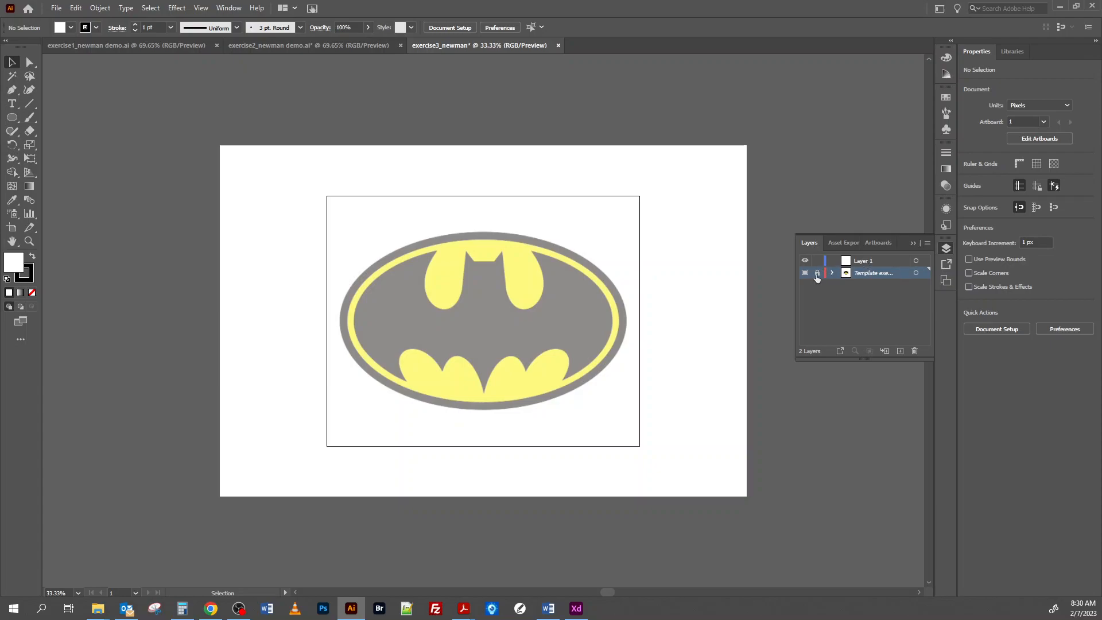
Step: Rename Layer 1 to trace, make it the active layer and choose the Ellipse tool
double_click(865, 262)
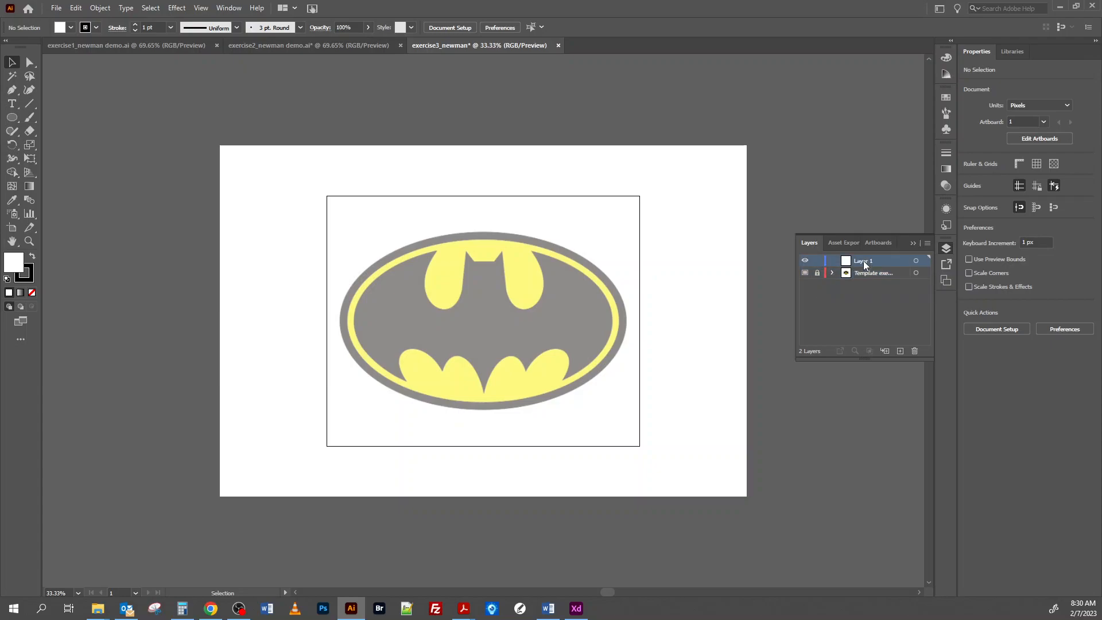
text(trace)
click(883, 302)
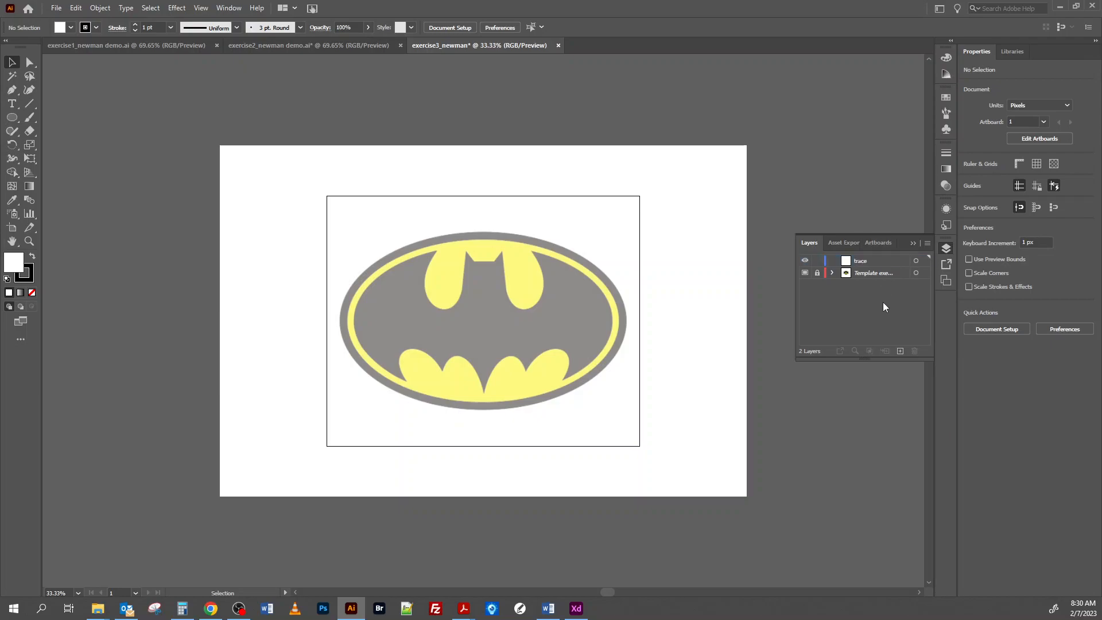
click(869, 262)
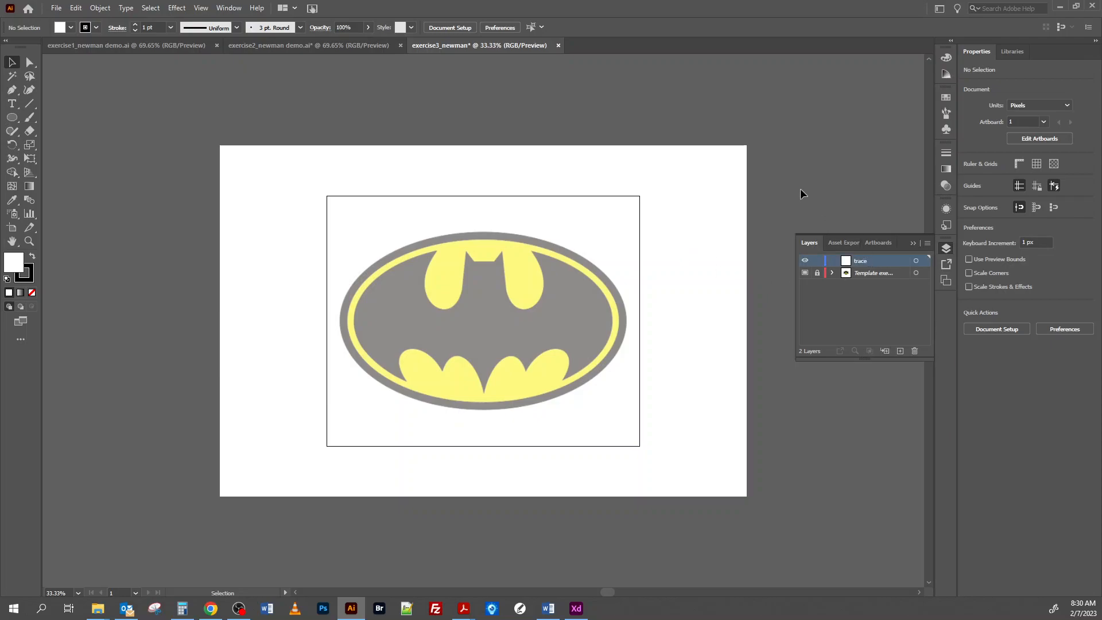
click(12, 117)
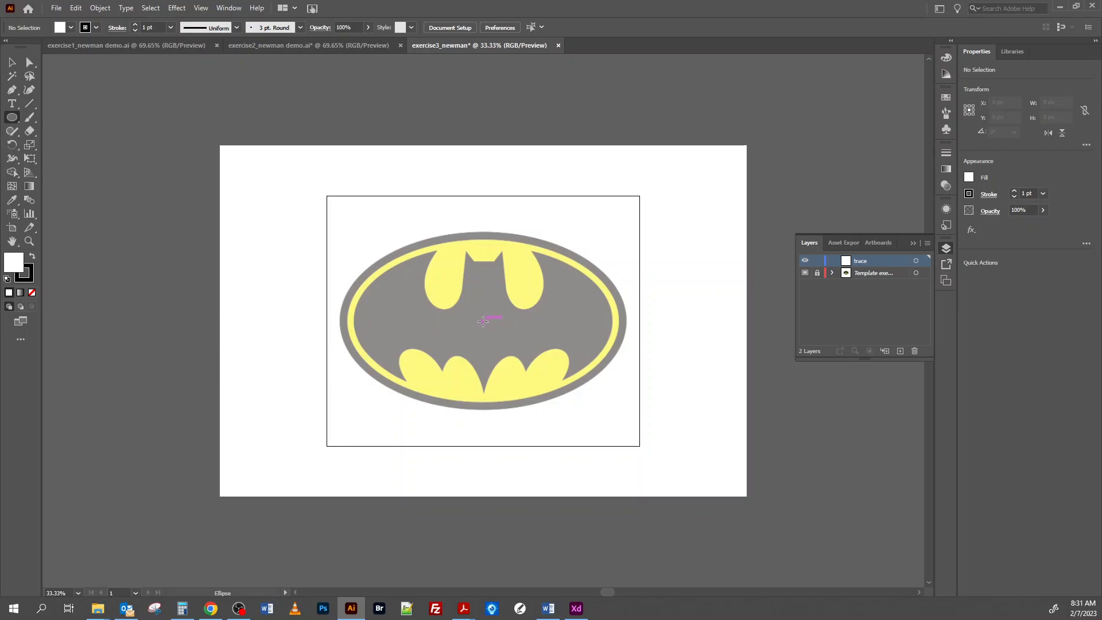
mouse_move(483, 322)
mouse_down()
mouse_move(529, 309)
mouse_move(589, 259)
mouse_up()
key(ctrl+z)
key(ctrl+z)
Step: Draw an ellipse about 1119 x 675 px from the emblem's center to the outer edge of the yellow ring, and remove its fill
drag(483, 321, 620, 238)
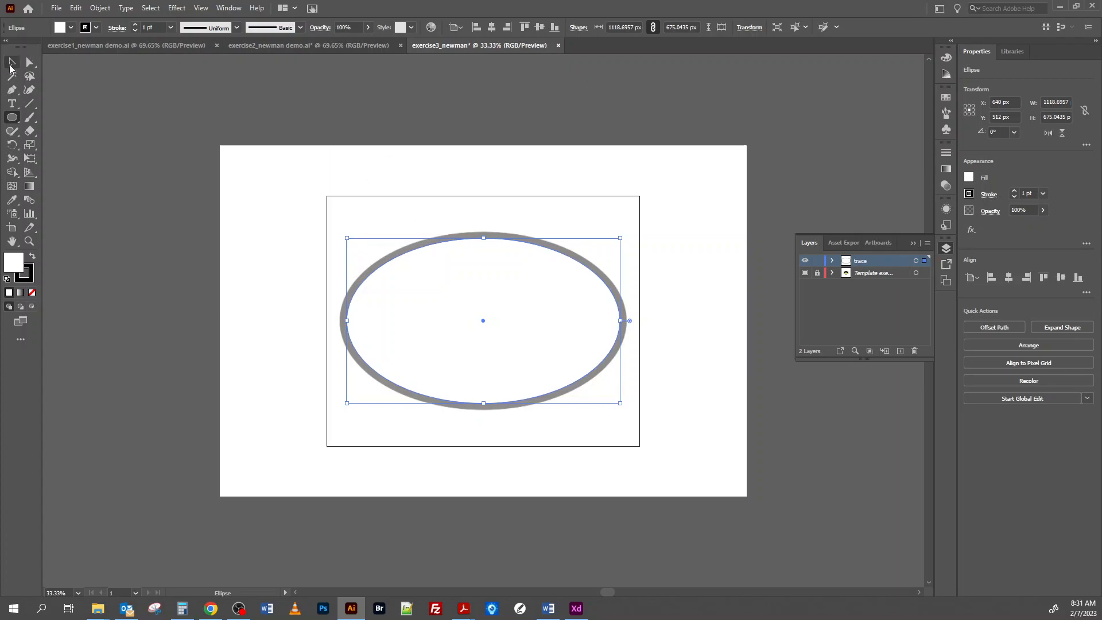
click(15, 67)
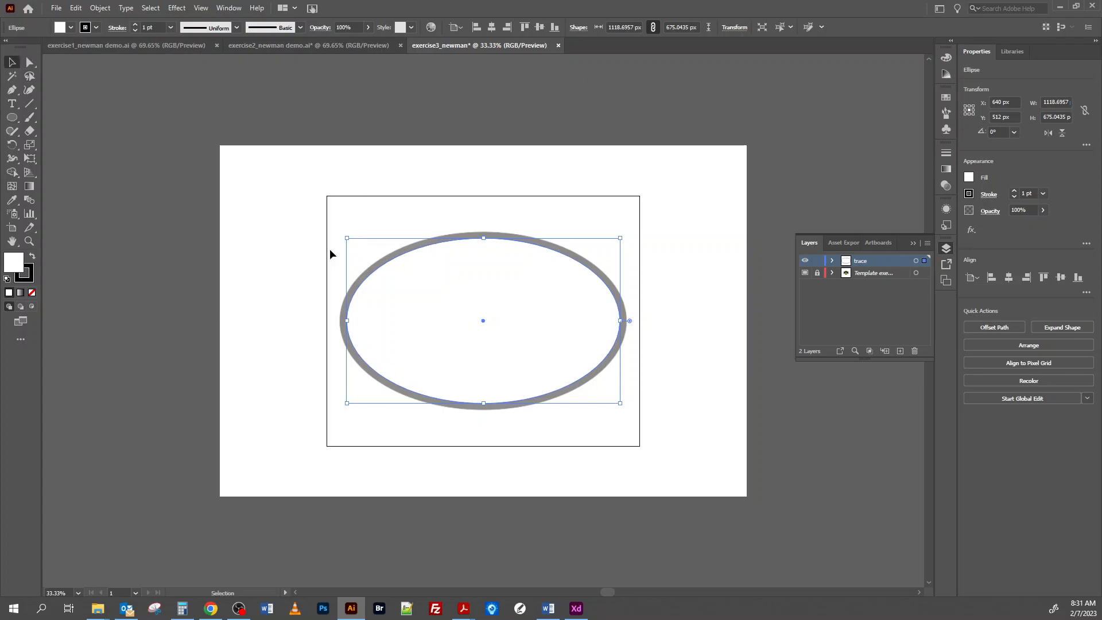
click(31, 292)
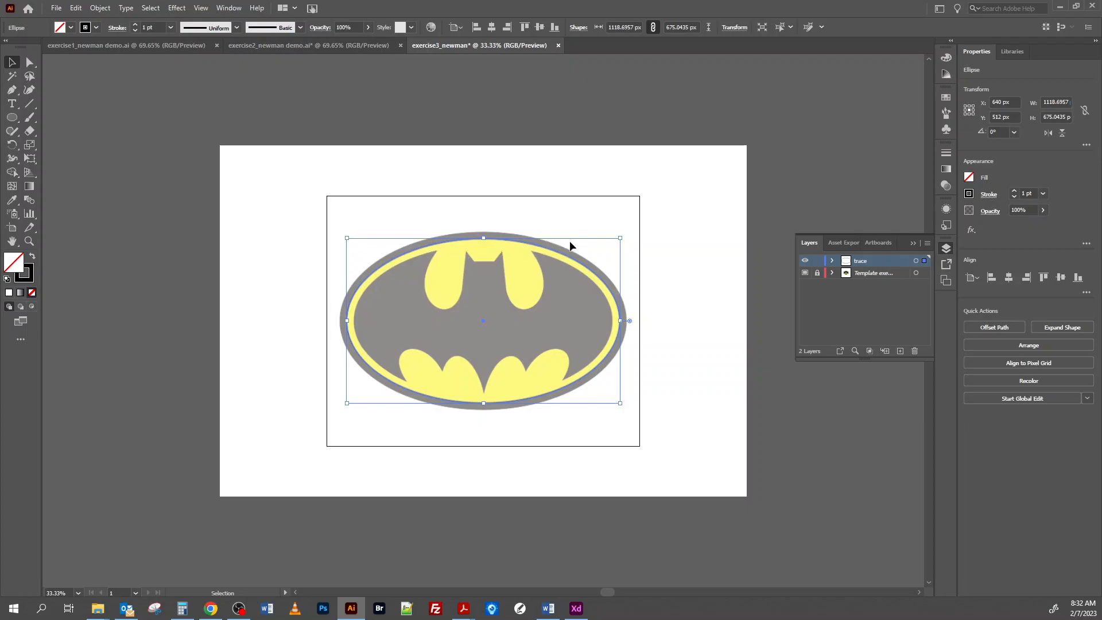
Step: Change the trace layer's selection color to bright green and deselect the ellipse
double_click(887, 261)
click(587, 277)
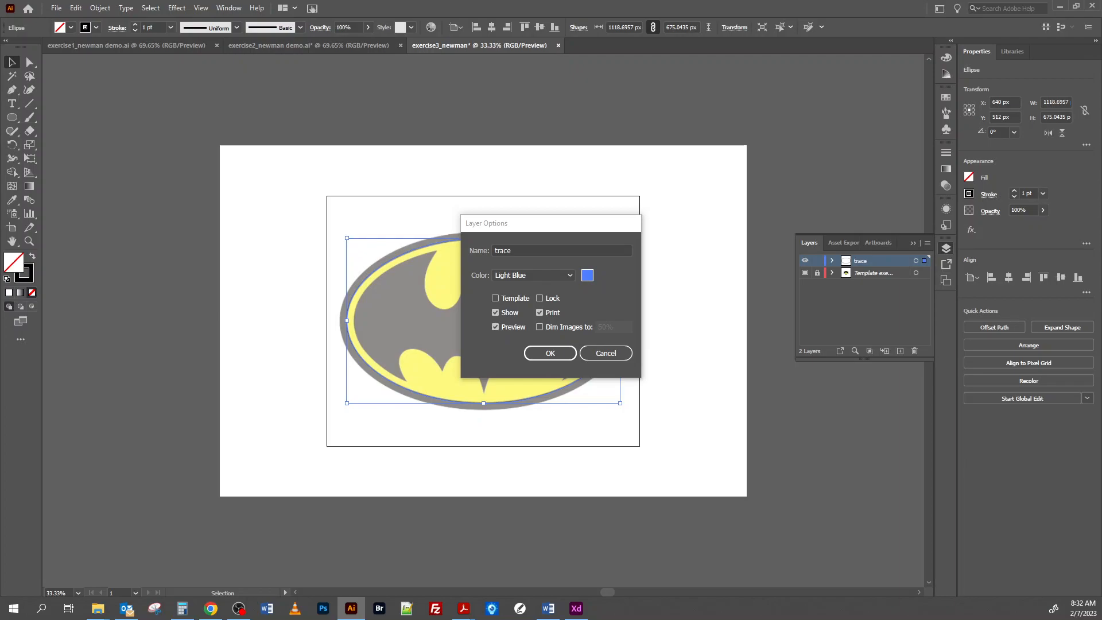
click(54, 378)
click(565, 358)
click(669, 248)
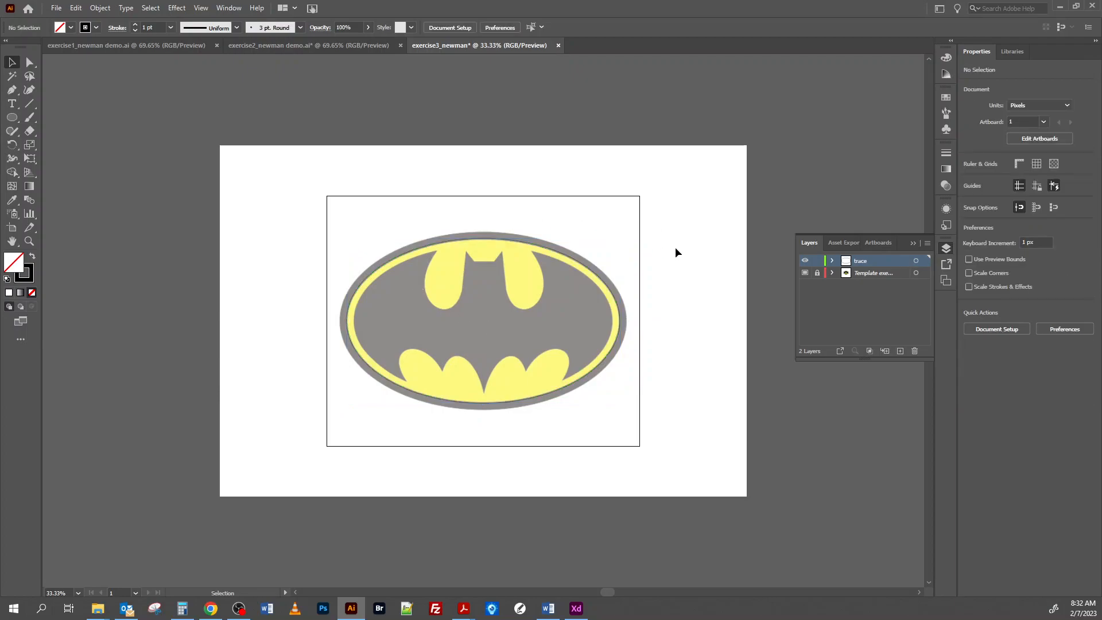
Step: Select the traced ellipse and align its stroke to the outside of the path
click(573, 253)
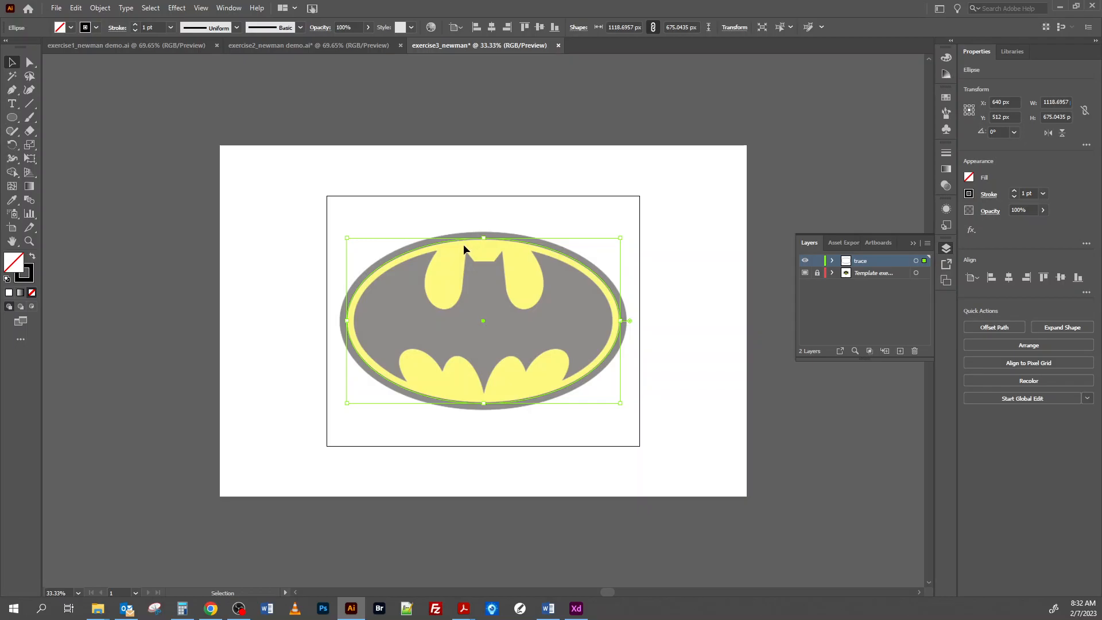
key(ctrl+=)
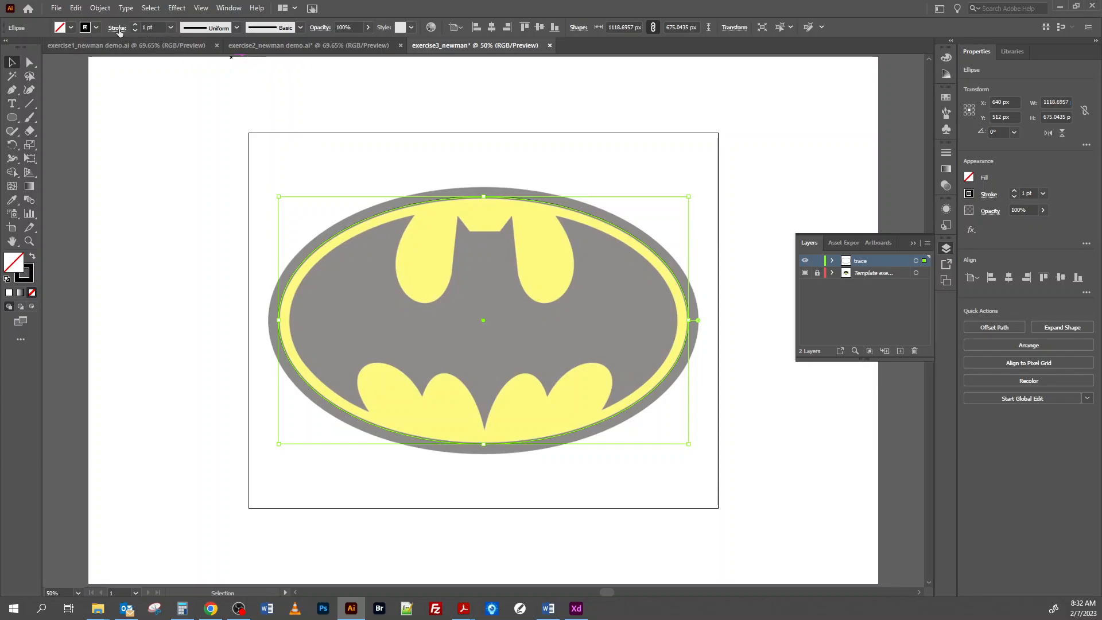
click(118, 29)
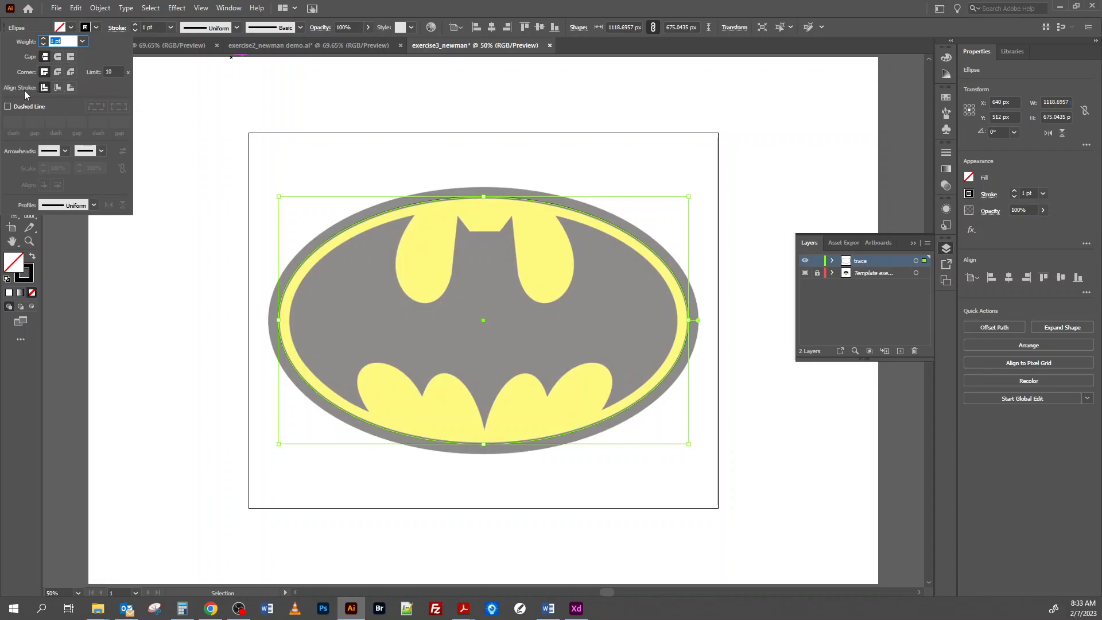
click(71, 88)
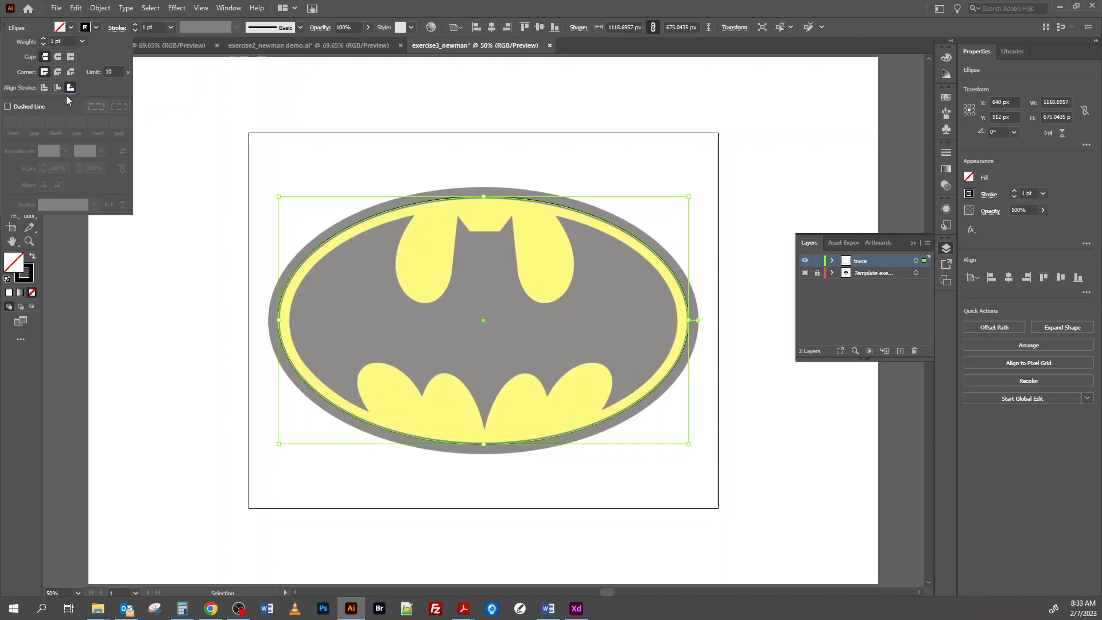
Step: Raise the ellipse's stroke weight to 25 pt to cover the emblem's outer gray ring
click(42, 38)
click(43, 39)
click(42, 39)
click(42, 39)
click(43, 38)
click(43, 39)
click(43, 39)
click(42, 39)
click(42, 39)
click(43, 39)
click(42, 39)
click(43, 39)
click(43, 38)
click(42, 38)
click(42, 38)
click(42, 38)
click(42, 38)
click(42, 39)
click(42, 38)
click(42, 39)
click(42, 38)
click(43, 39)
click(42, 39)
click(43, 39)
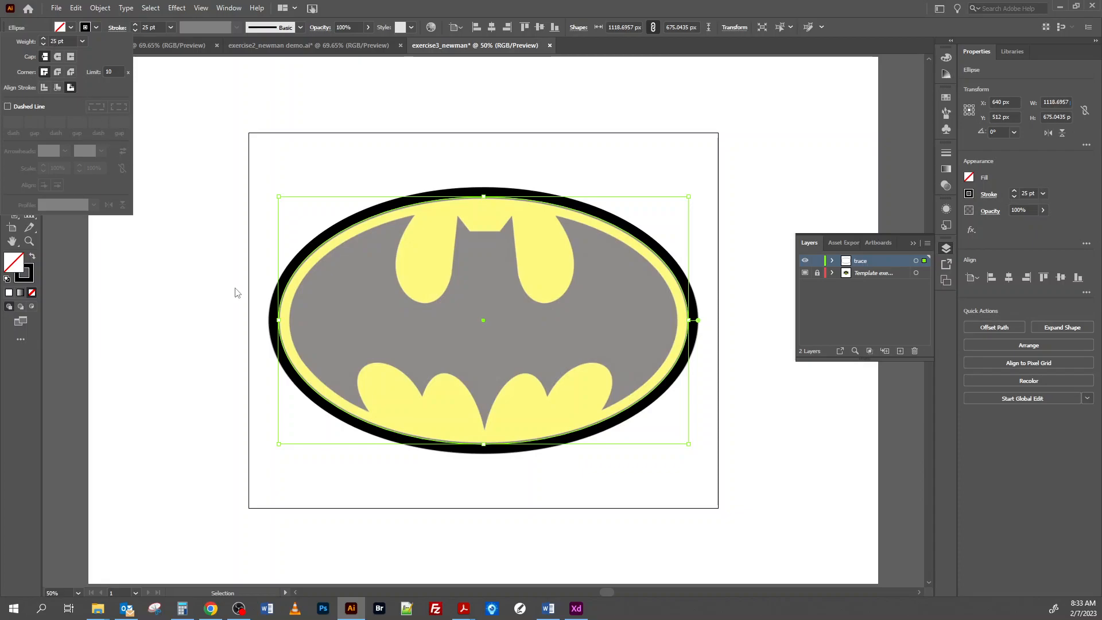
click(356, 16)
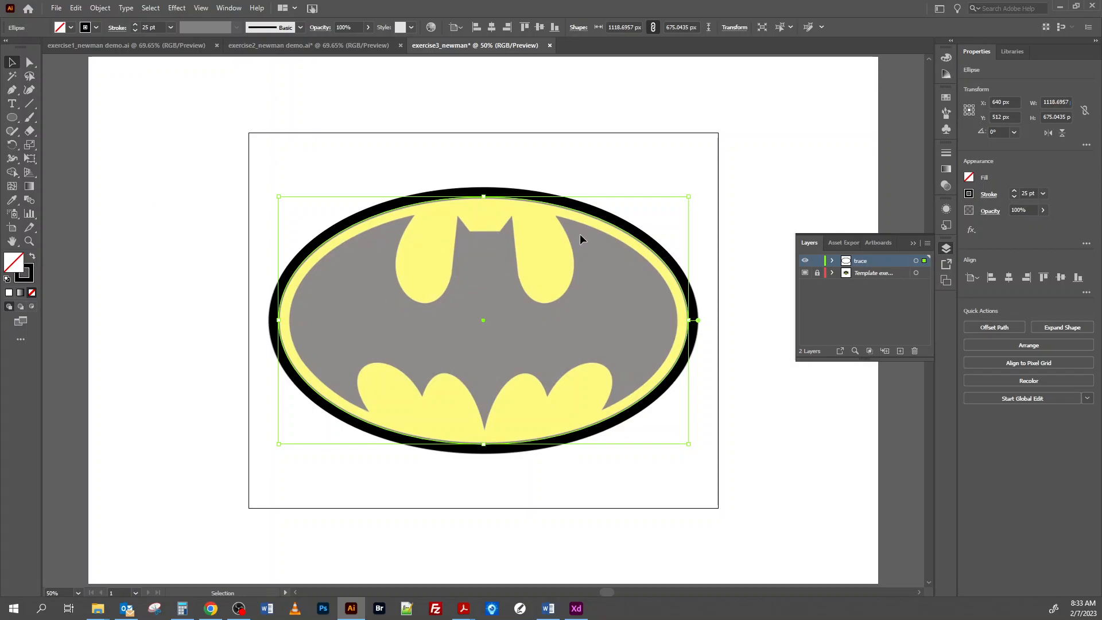
Step: Fill the ellipse with a medium blue swatch, deselect it and bring the layer list back up
click(946, 97)
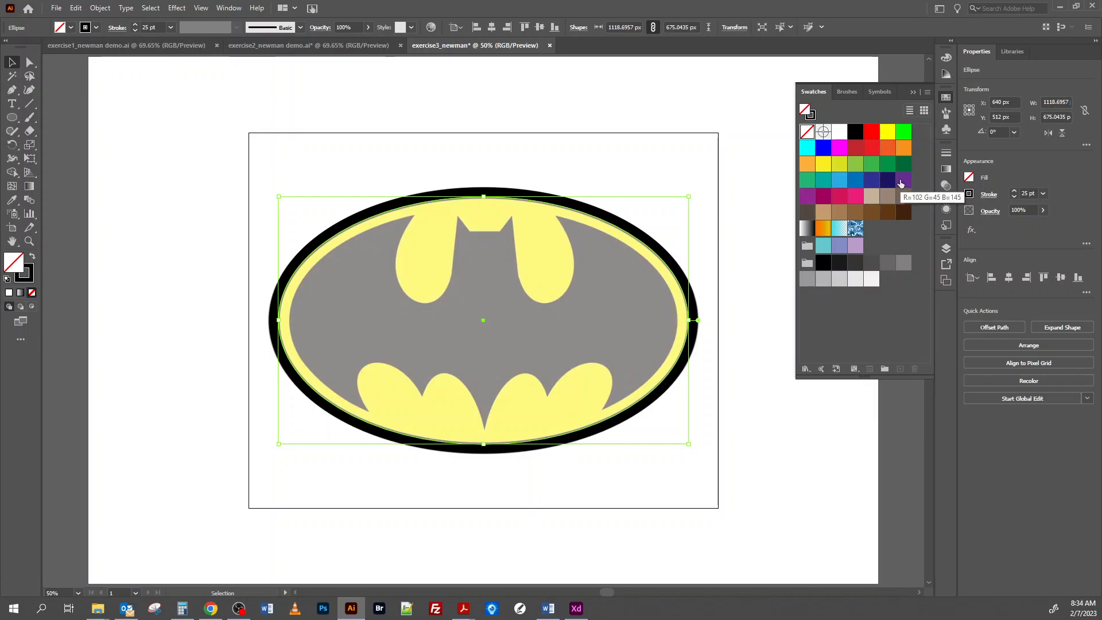
click(855, 180)
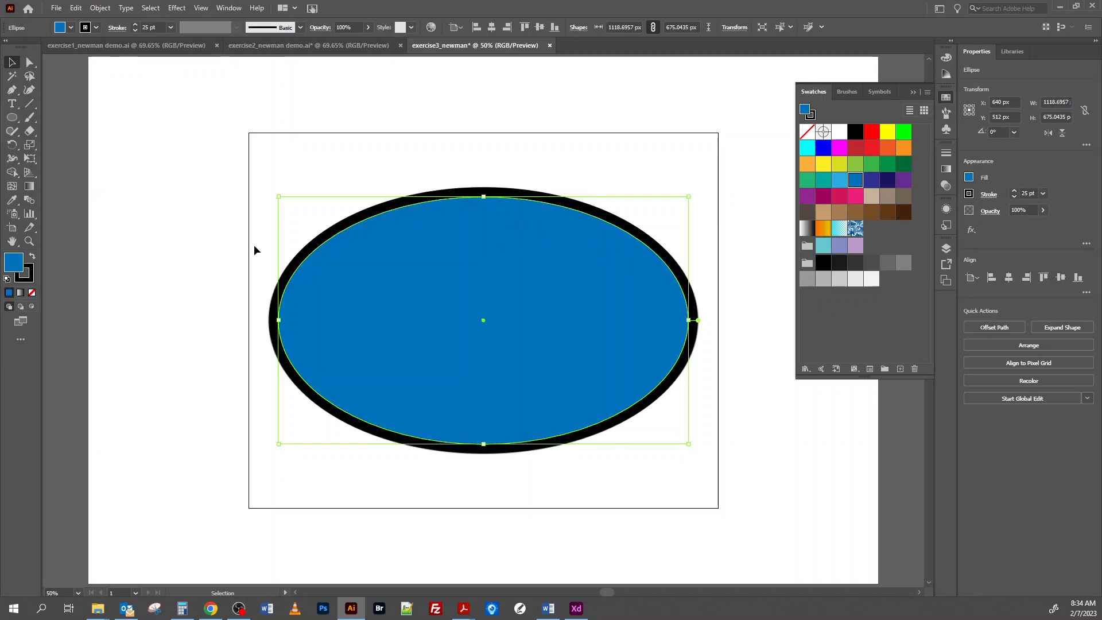
click(302, 164)
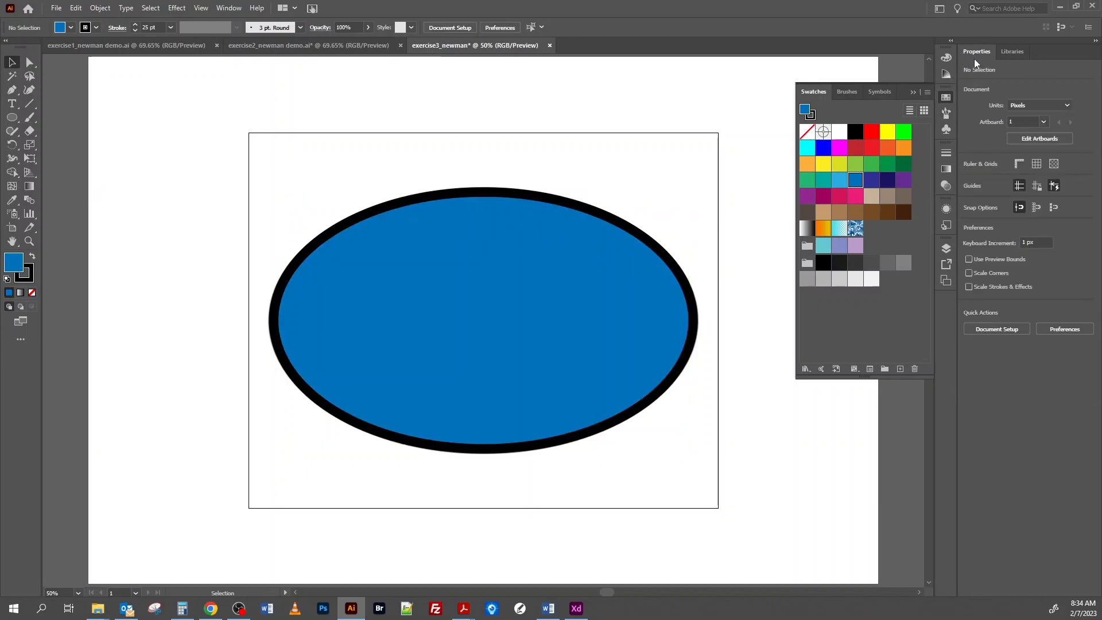
click(946, 248)
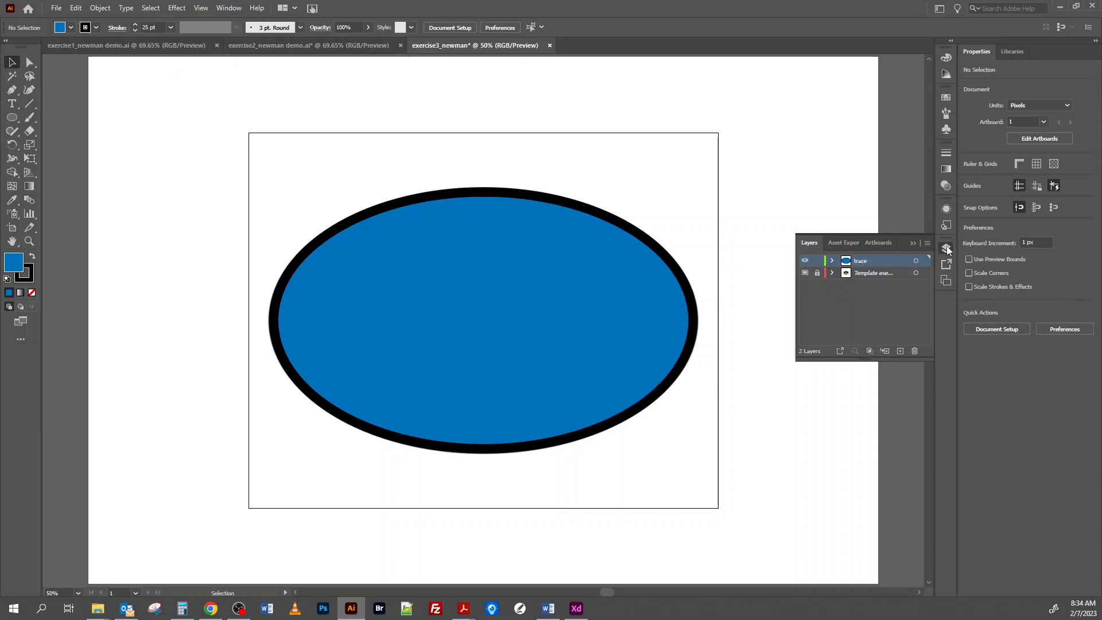
Step: Hide the blue ellipse in the trace layer and draw a second ellipse from the emblem's center, about 1004 by 563 px
click(833, 261)
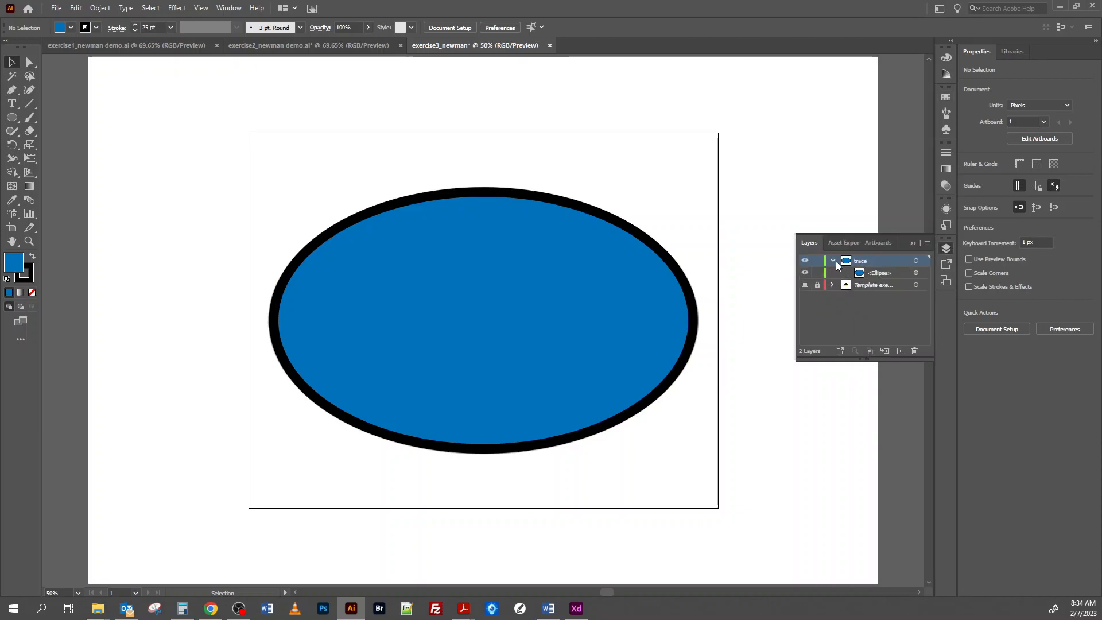
click(806, 273)
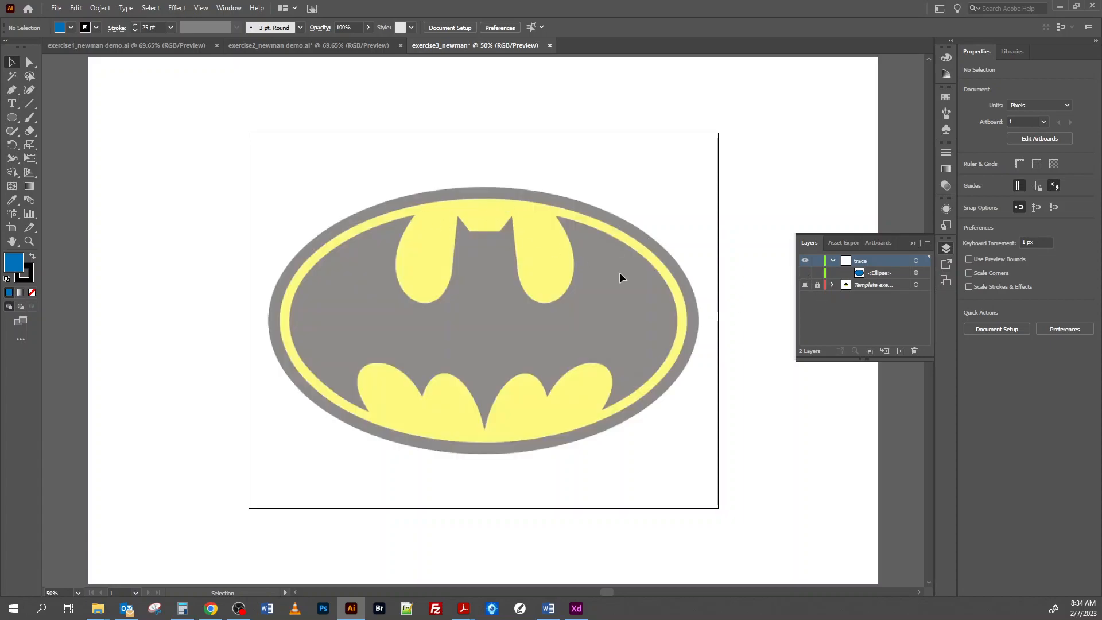
click(12, 118)
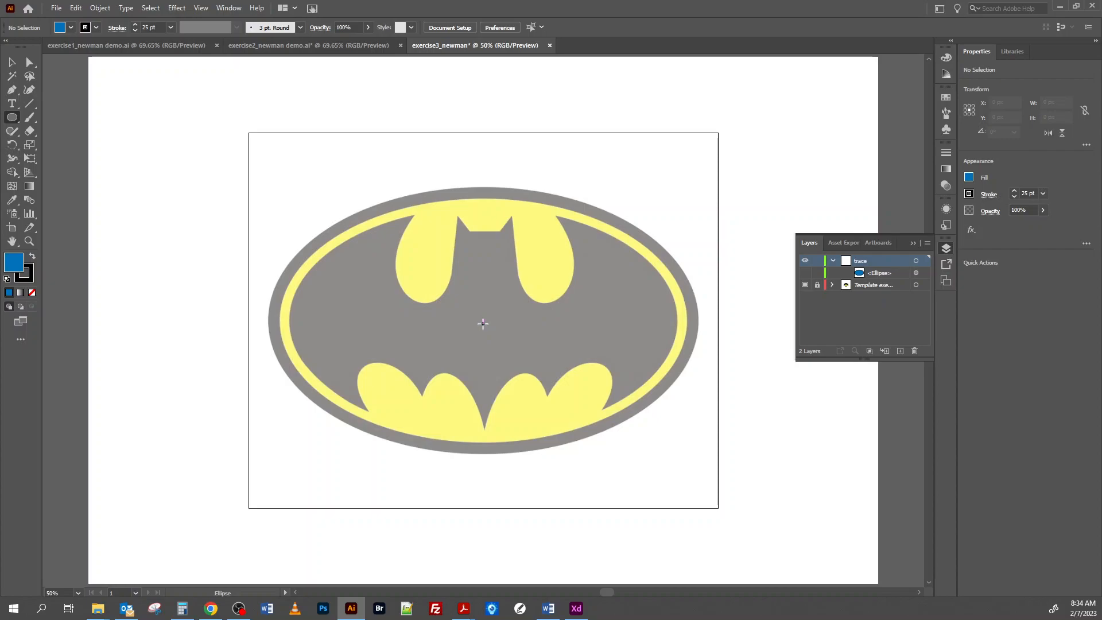
mouse_move(483, 323)
mouse_down()
mouse_move(541, 323)
mouse_move(593, 302)
mouse_move(677, 230)
mouse_move(668, 223)
mouse_up()
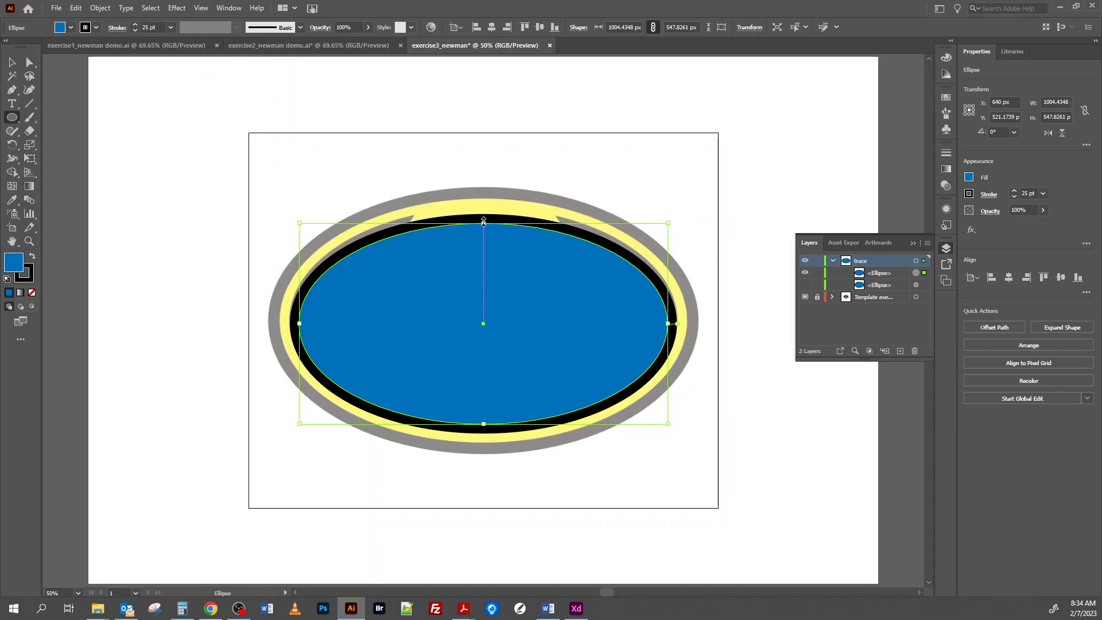
key(v)
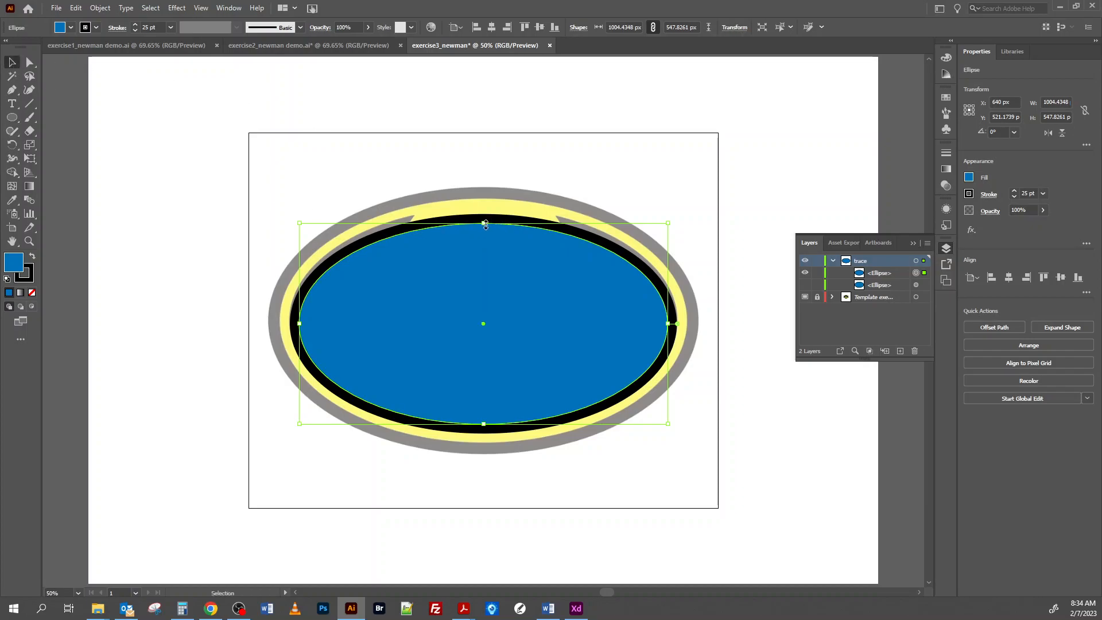
drag(483, 223, 487, 218)
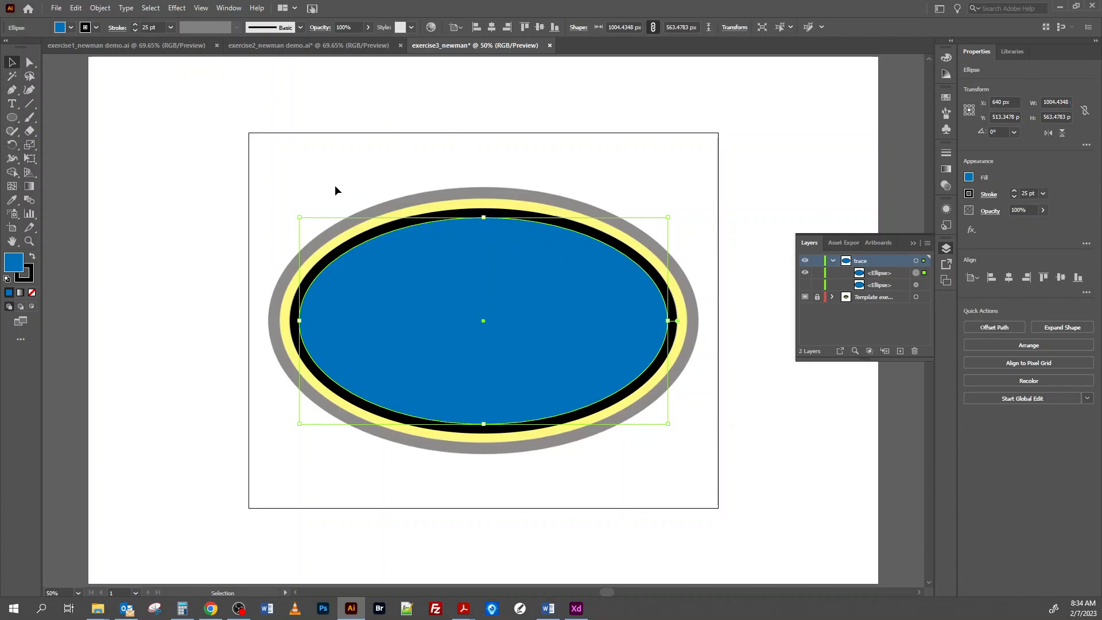
Step: Set the new ellipse's stroke weight to 1 pt and align the stroke to the center of the path
click(135, 30)
text(1)
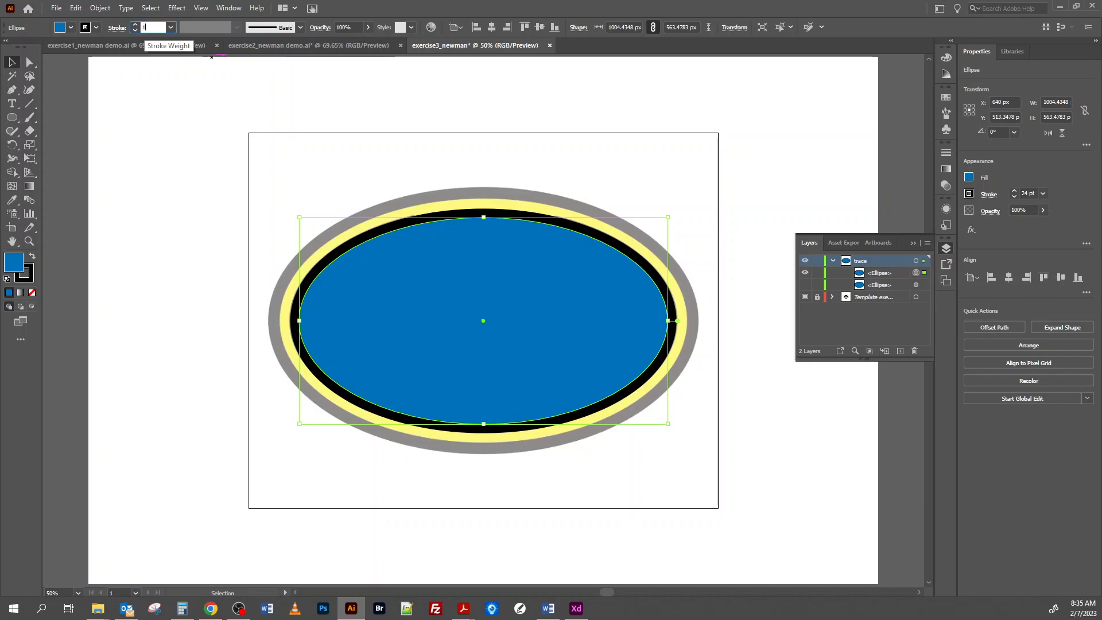
key(Return)
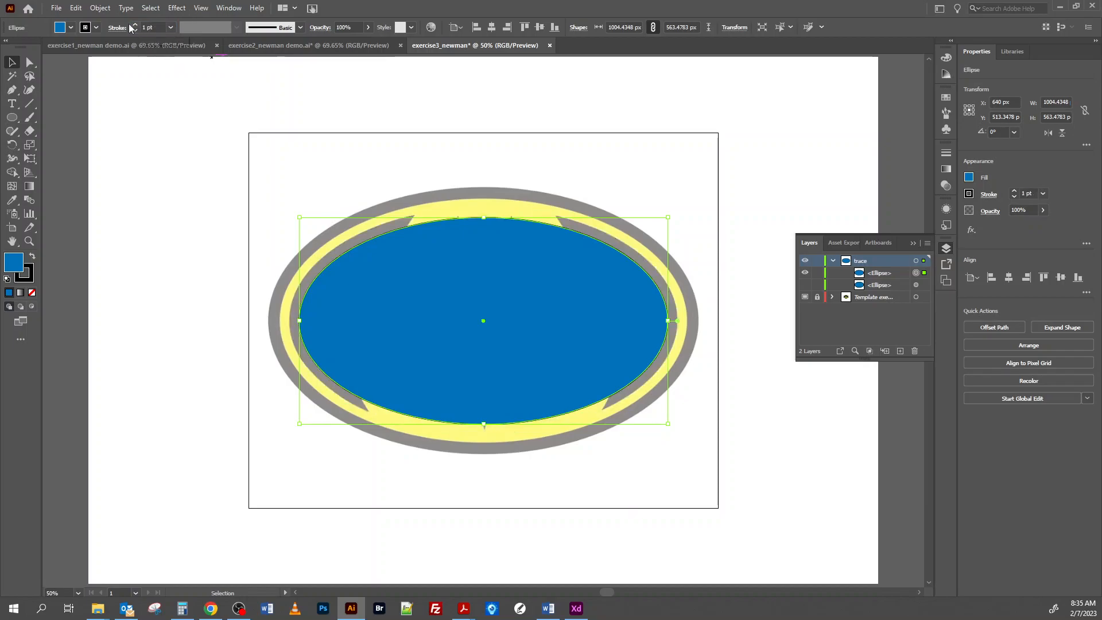
click(117, 28)
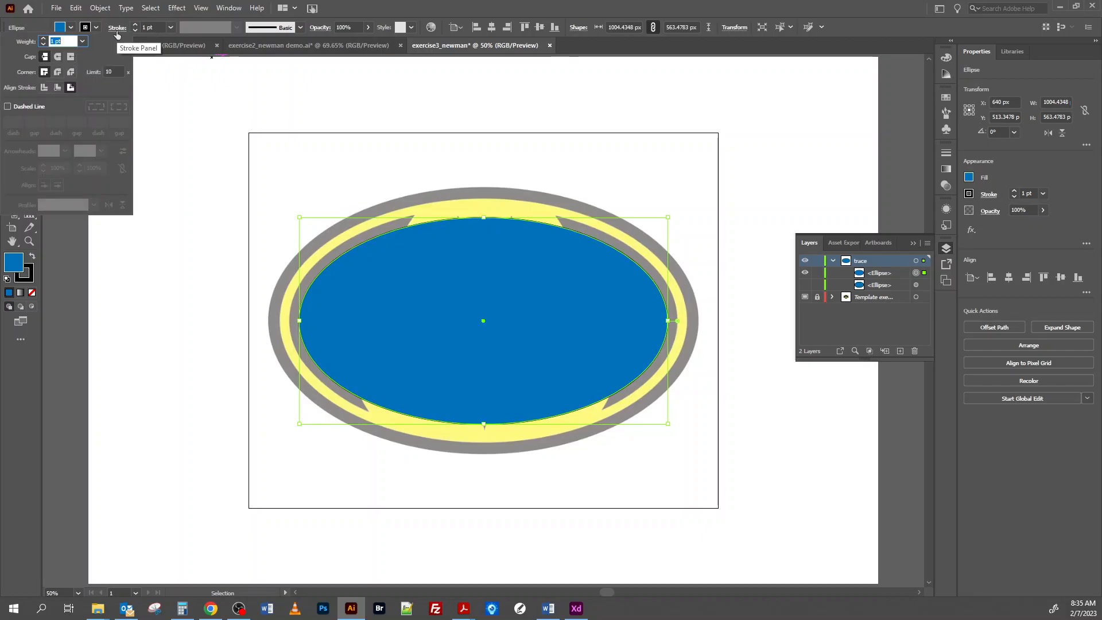
click(43, 89)
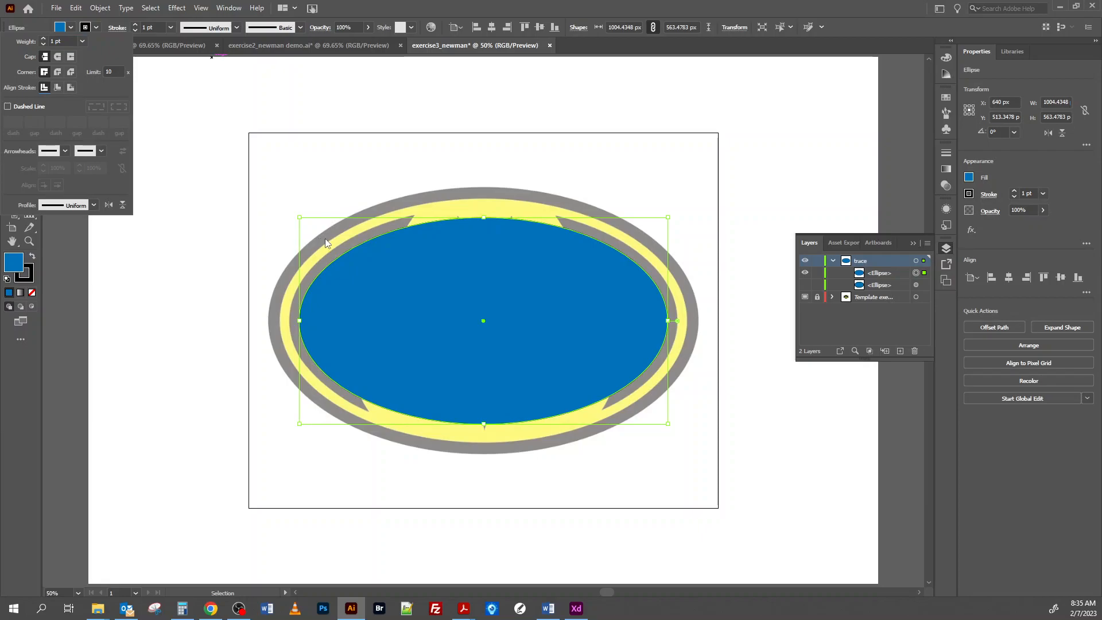
click(507, 185)
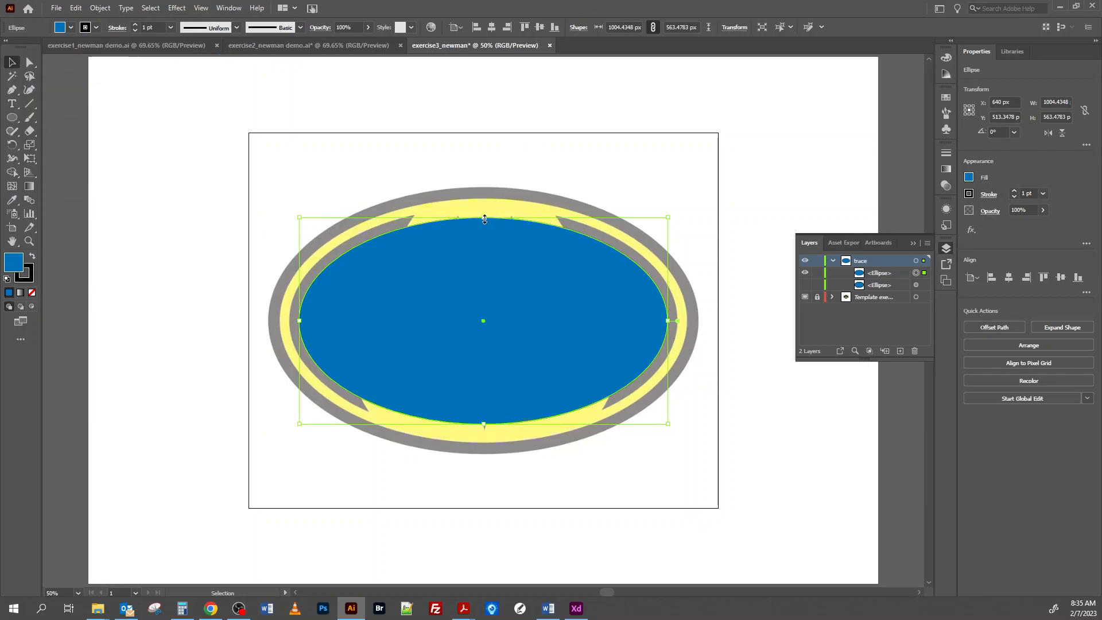
Step: Stretch the ellipse on all four sides to the inner gray oval's edge, about 1060 by 623 px
drag(484, 218, 484, 207)
drag(485, 425, 485, 436)
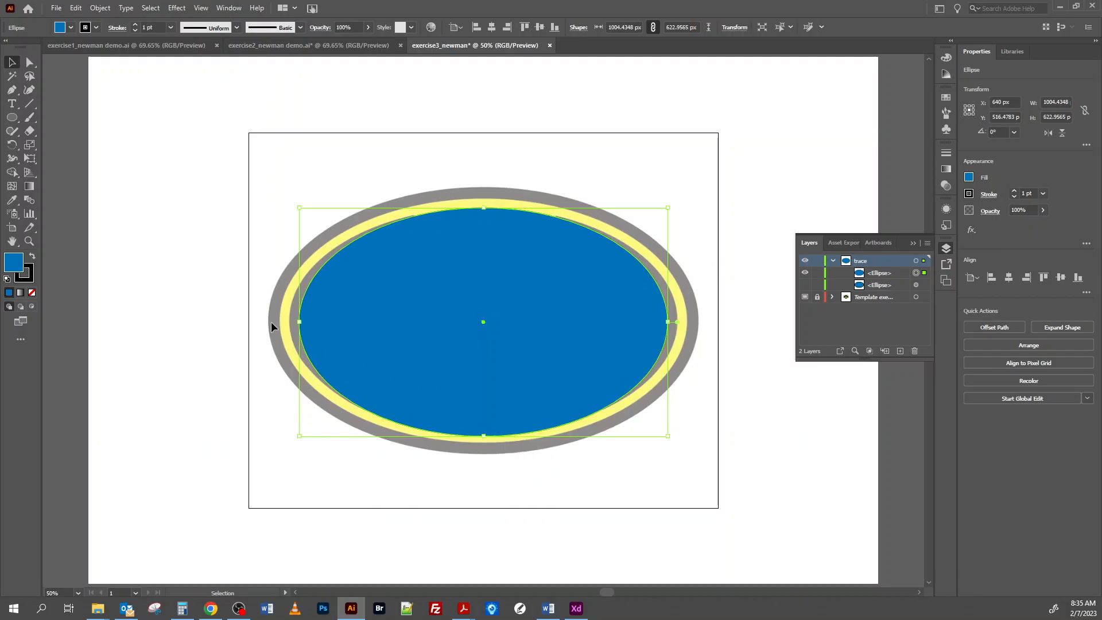
drag(299, 321, 291, 318)
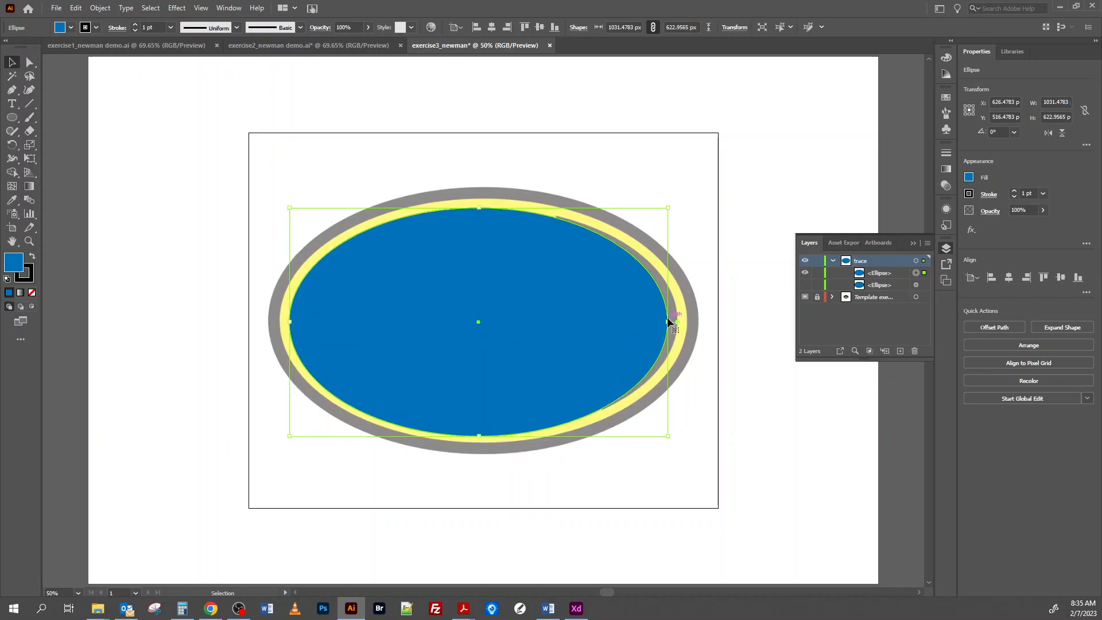
drag(667, 322, 678, 322)
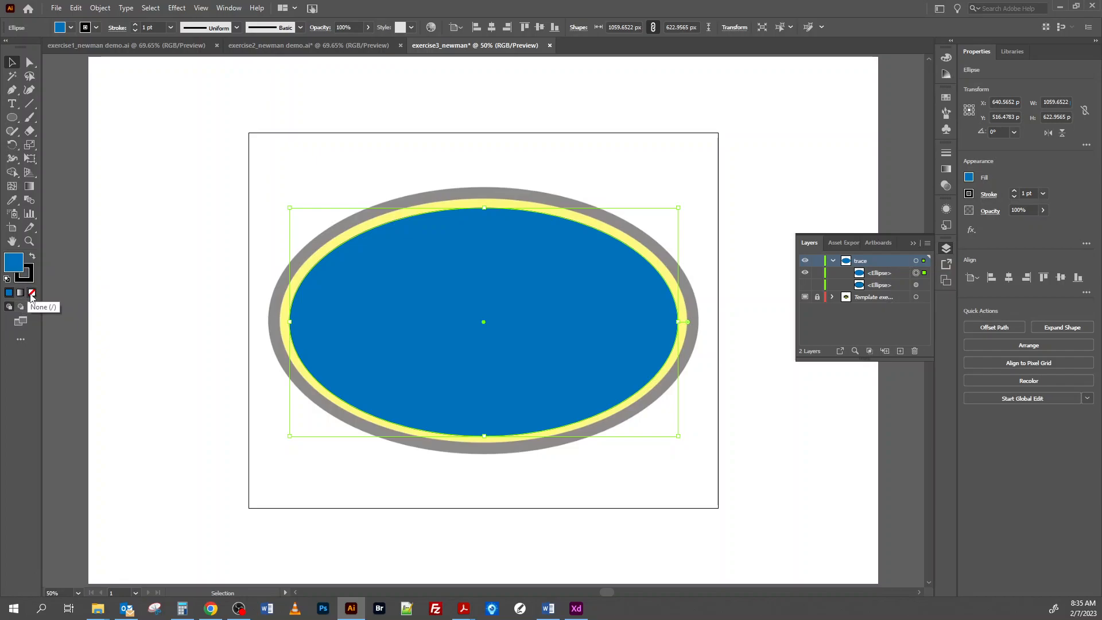
Step: Remove the inner ellipse's fill, make its stroke the active color attribute, and deselect the ellipse
click(32, 294)
click(30, 277)
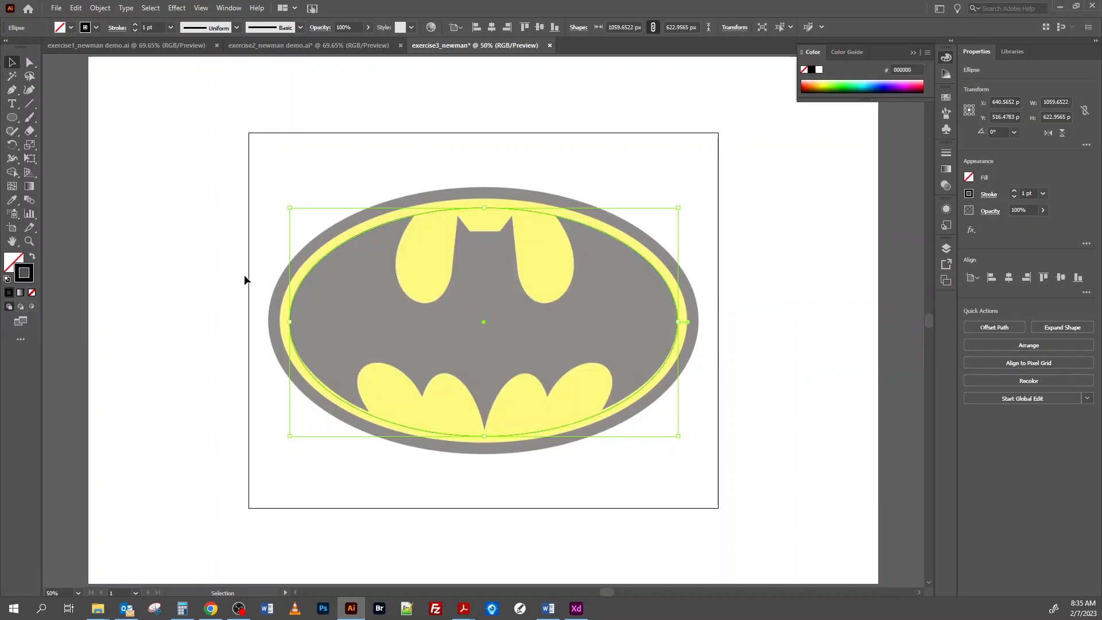
click(425, 166)
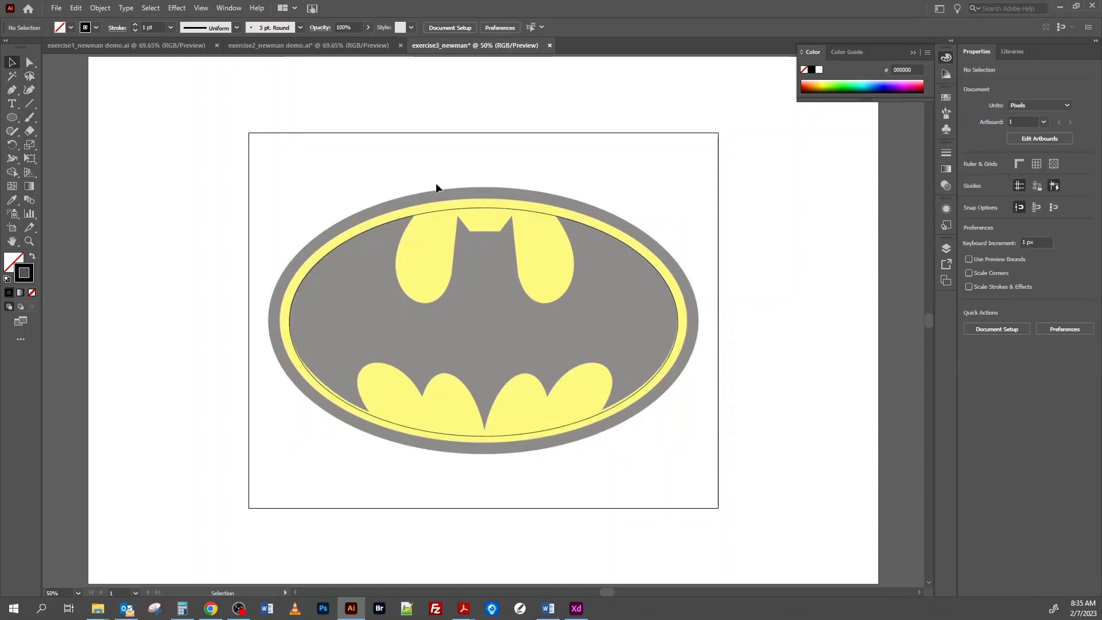
Step: Nudge the inner ellipse up 4 px to match the template and lock it in the trace layer
click(439, 211)
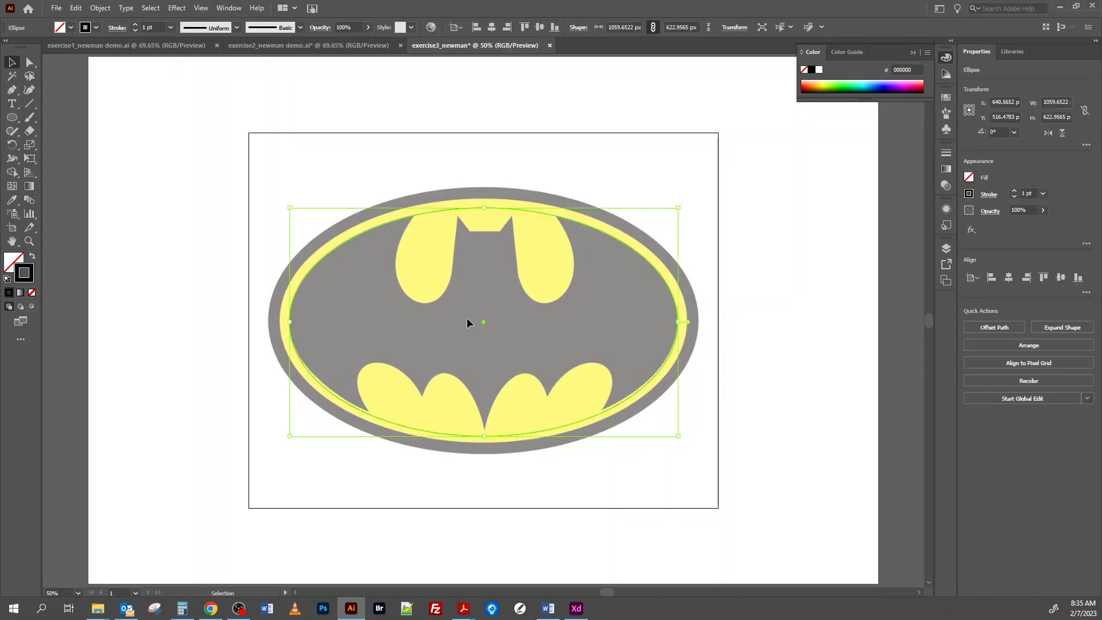
key(Up)
key(Up)
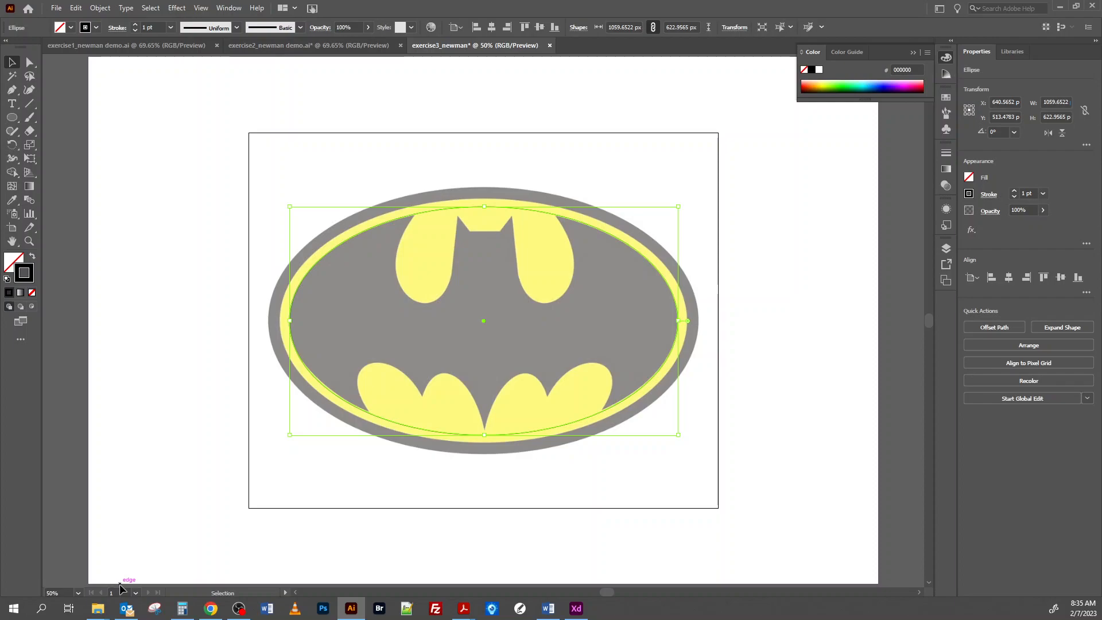
key(Up)
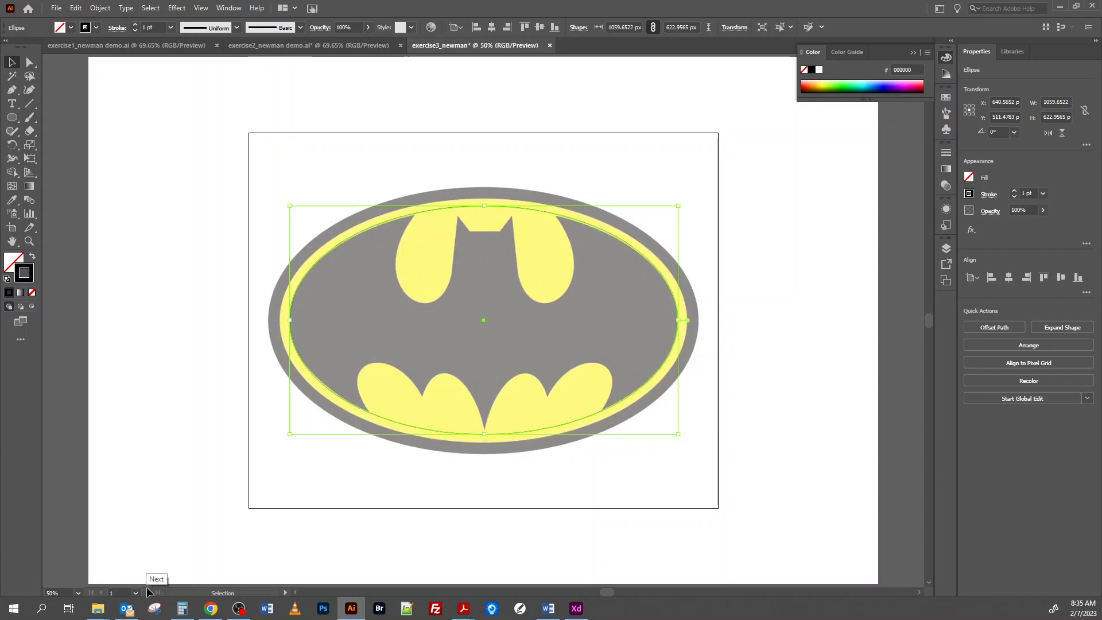
key(Down)
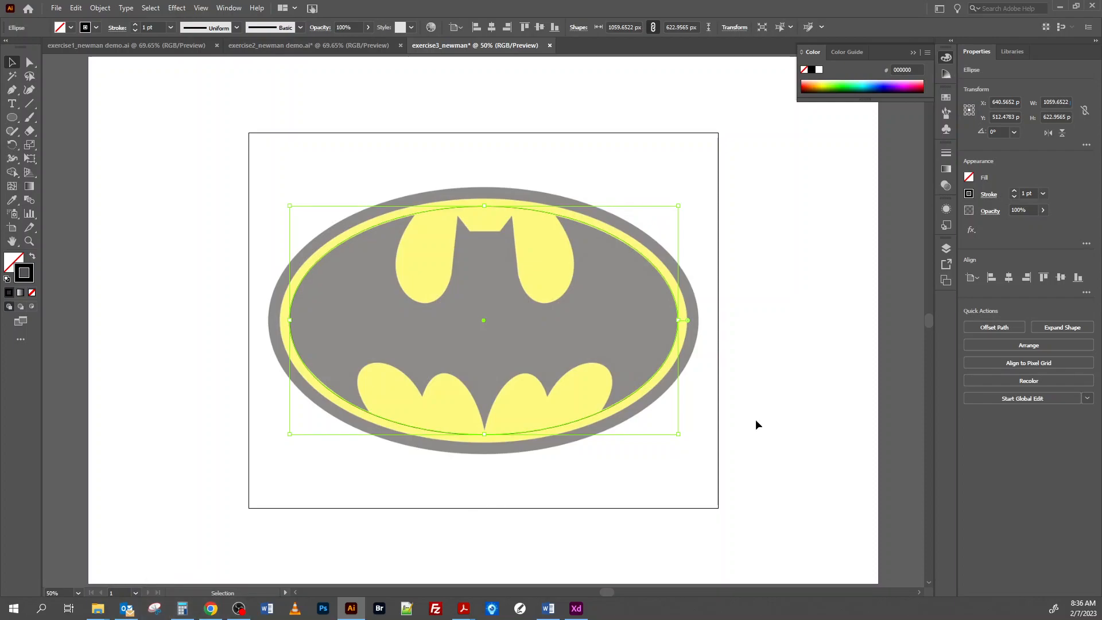
click(945, 250)
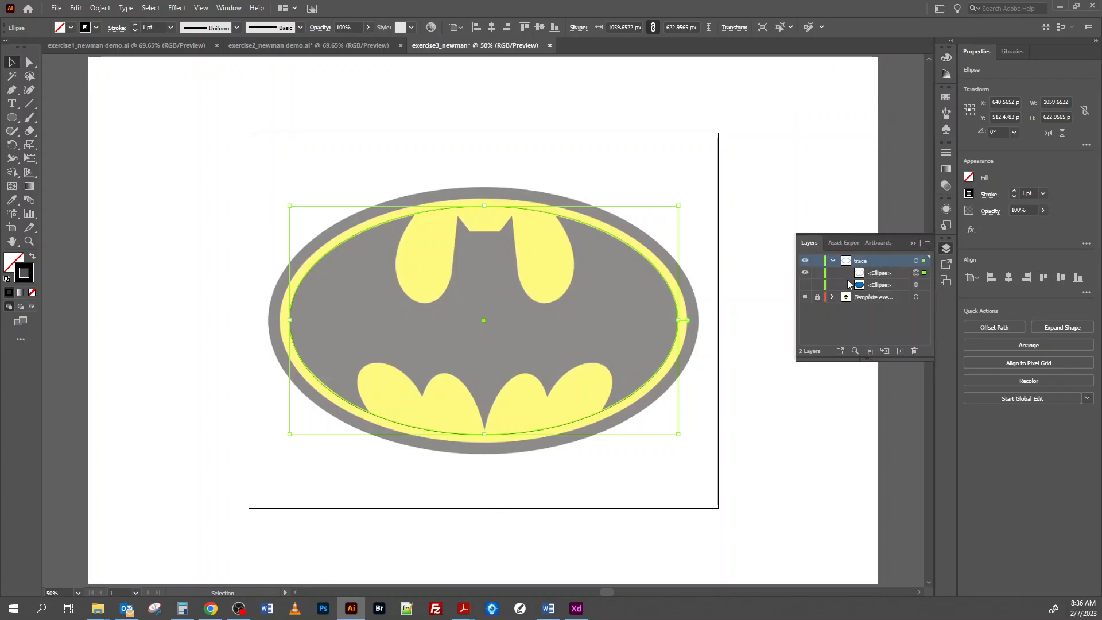
click(817, 273)
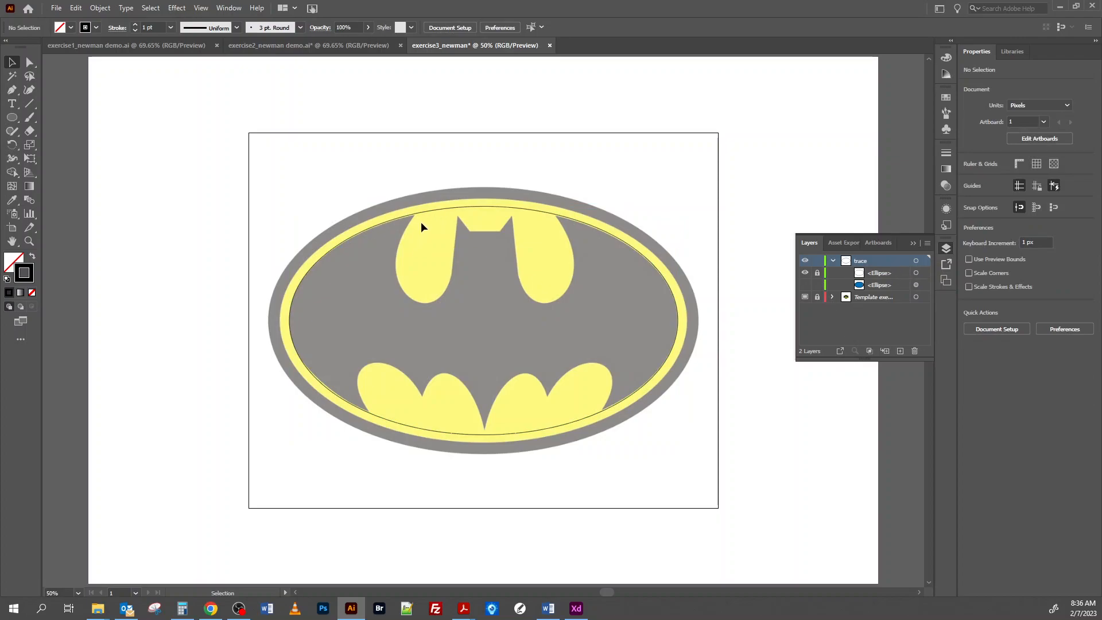
Step: Draw a small unfilled ellipse about 142 by 208 px near the emblem's upper-left yellow lobe
click(17, 119)
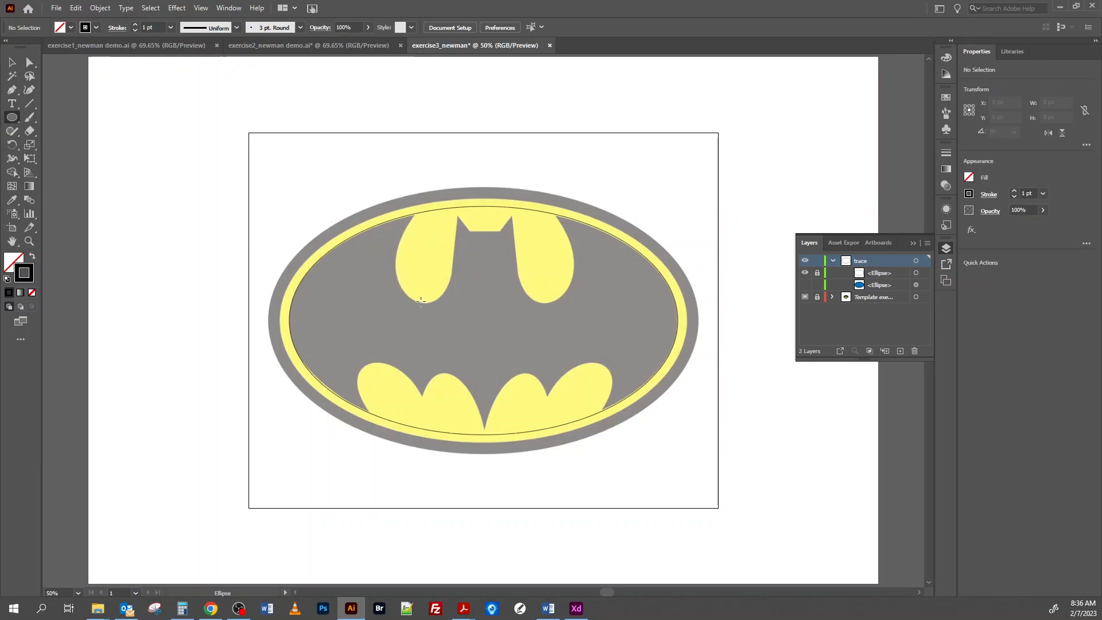
drag(424, 229, 373, 307)
click(11, 62)
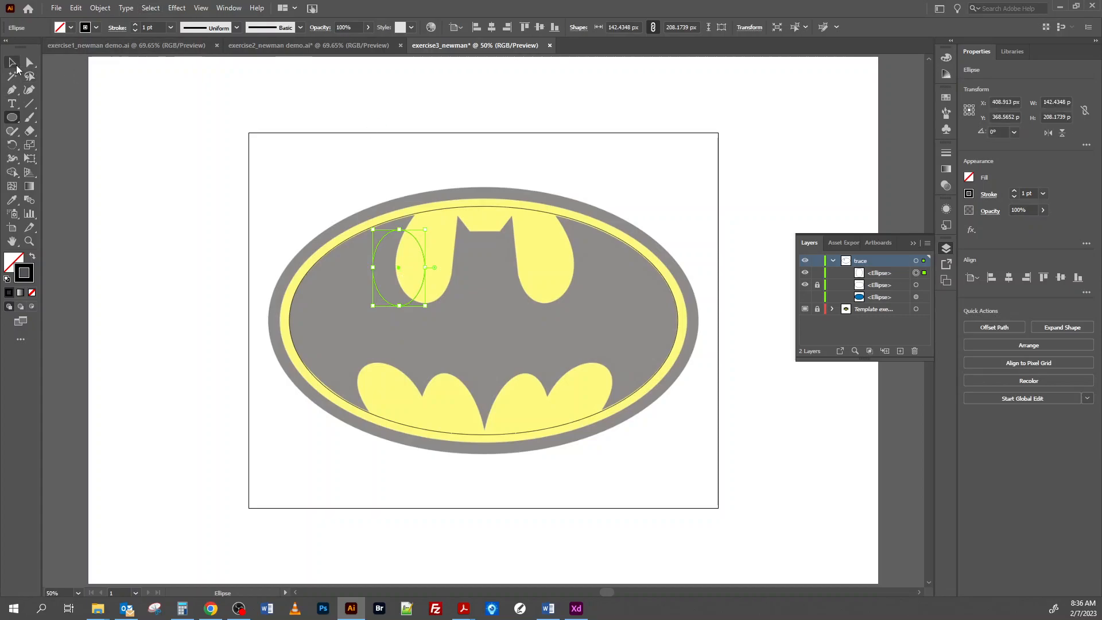
Step: Move, stretch and rotate the small ellipse to fit the upper-left yellow lobe, about 164 by 298 px at an angle of about 351°
drag(427, 221, 416, 303)
drag(473, 225, 465, 221)
key(Left)
key(Left)
drag(431, 220, 439, 197)
drag(436, 197, 439, 197)
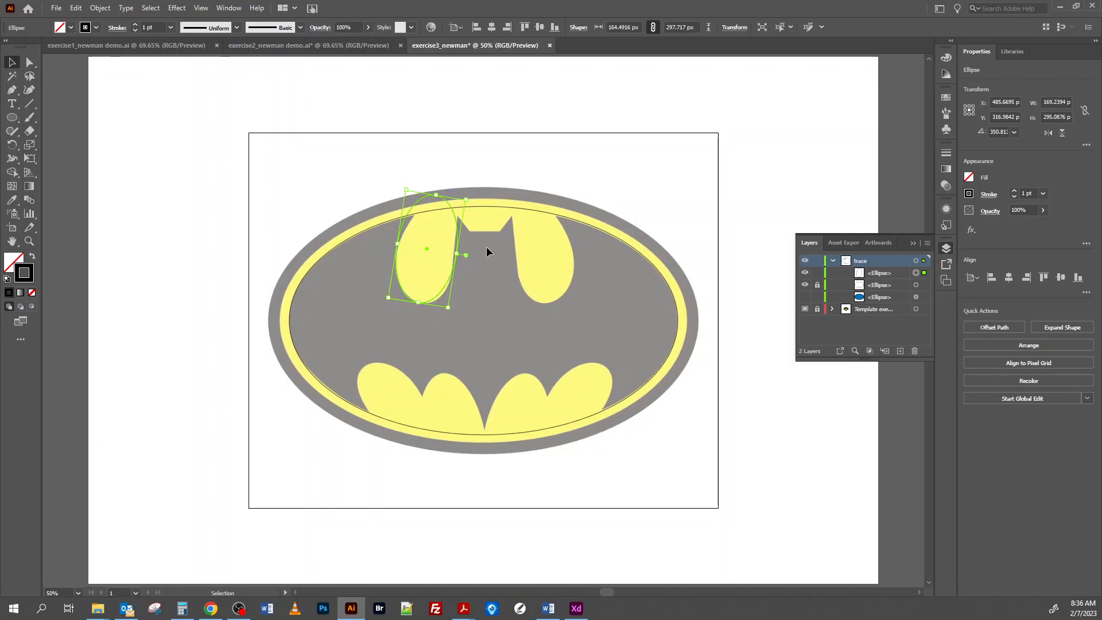
drag(403, 239, 398, 244)
Step: Reflect a copy of the small ellipse across the vertical axis, place it over the upper-right yellow lobe and deselect it
click(106, 9)
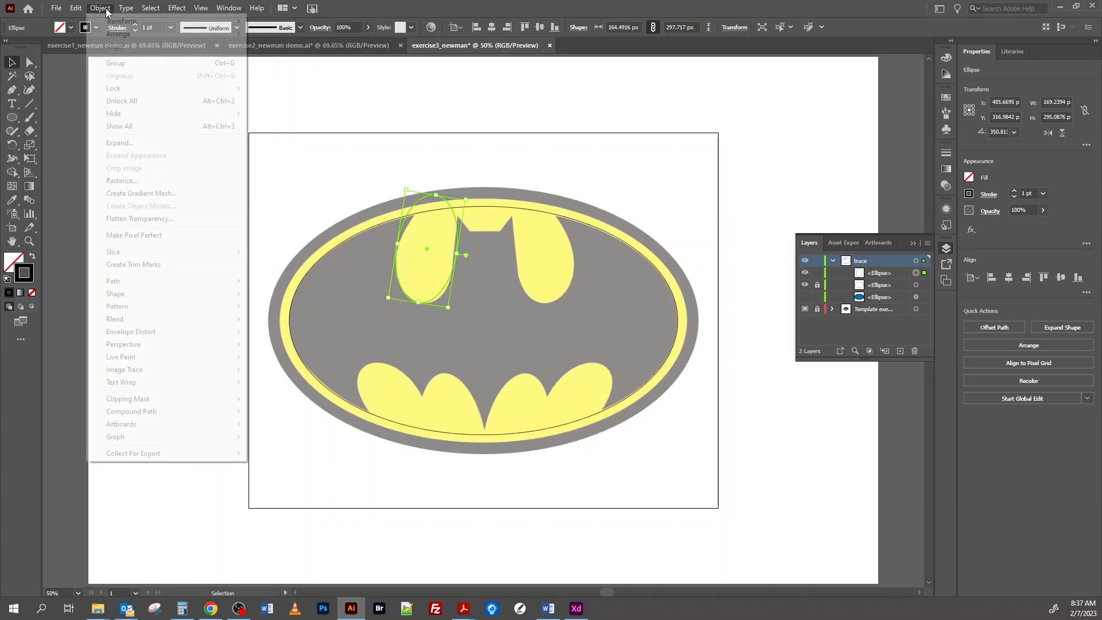
mouse_move(157, 23)
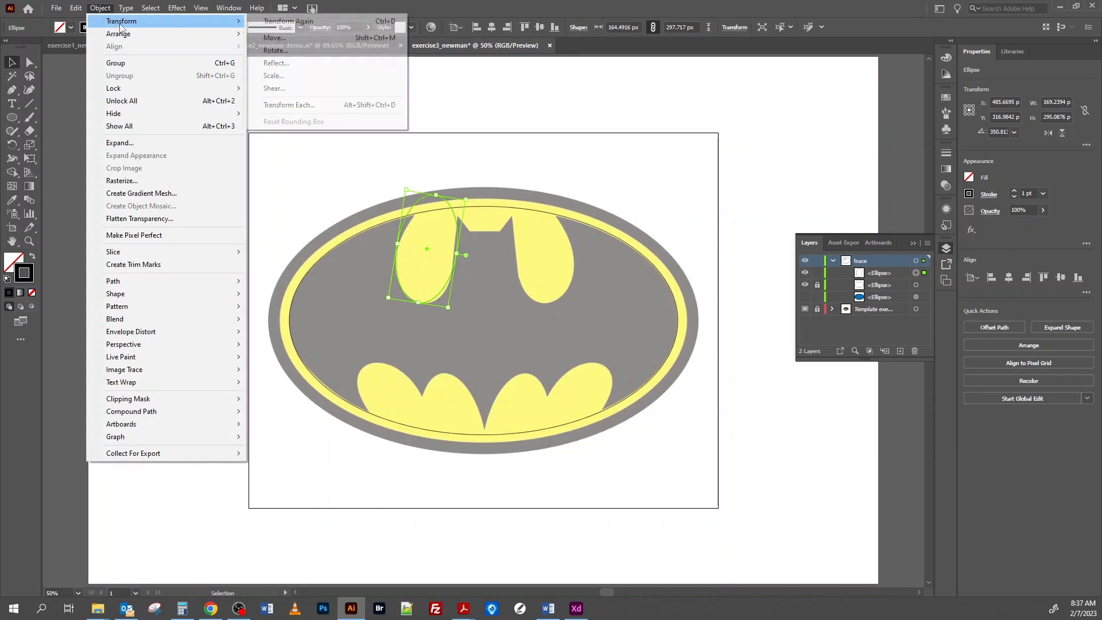
click(288, 63)
drag(544, 199, 647, 113)
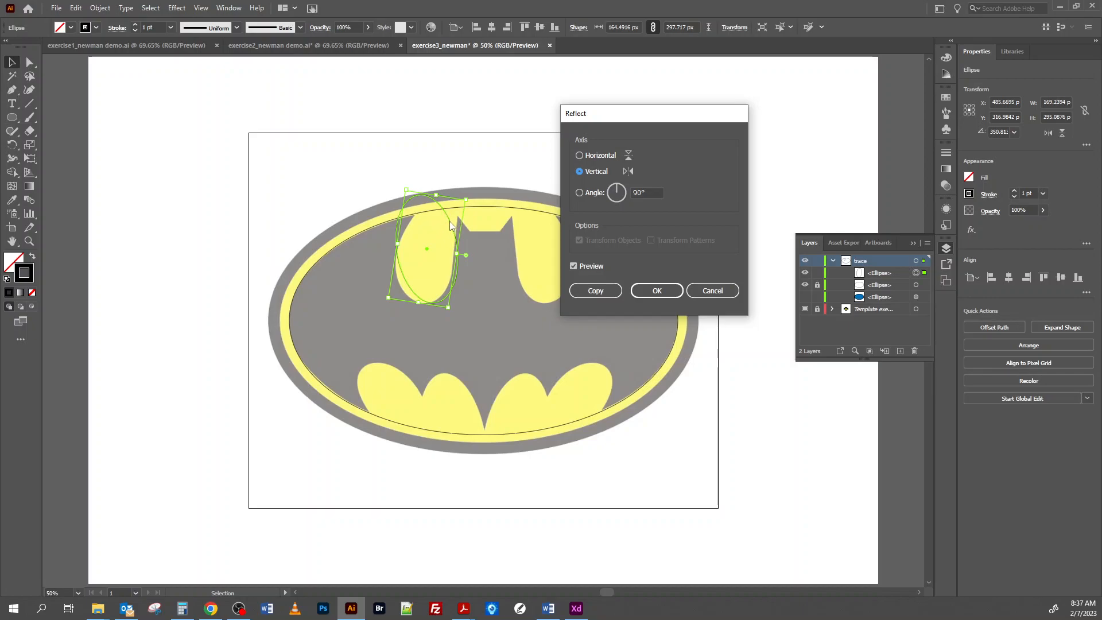
click(595, 290)
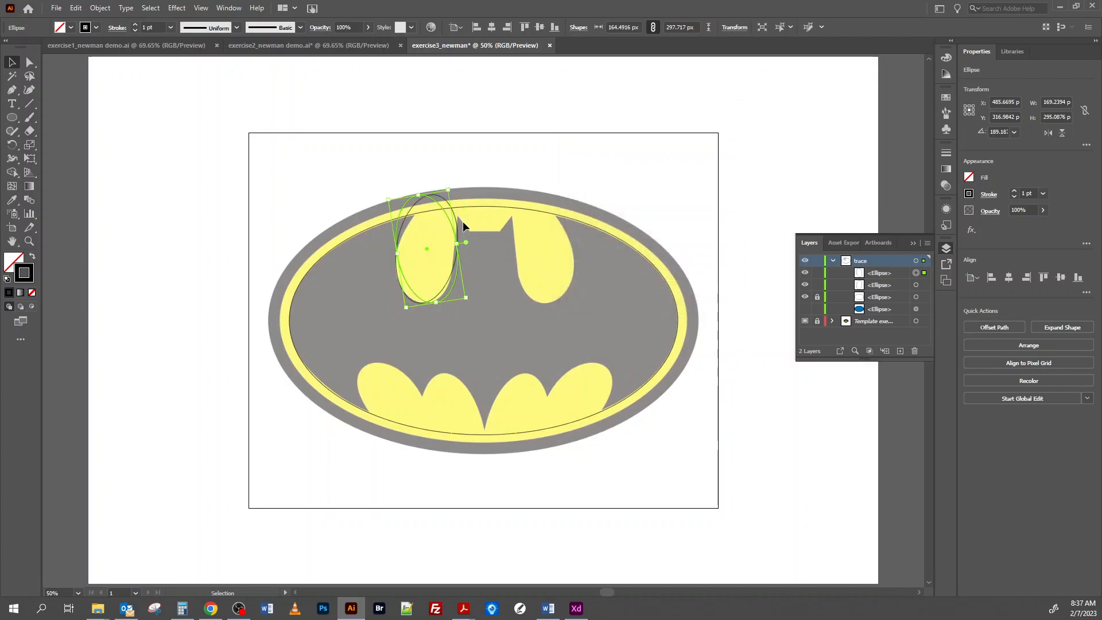
drag(452, 223, 566, 225)
click(612, 173)
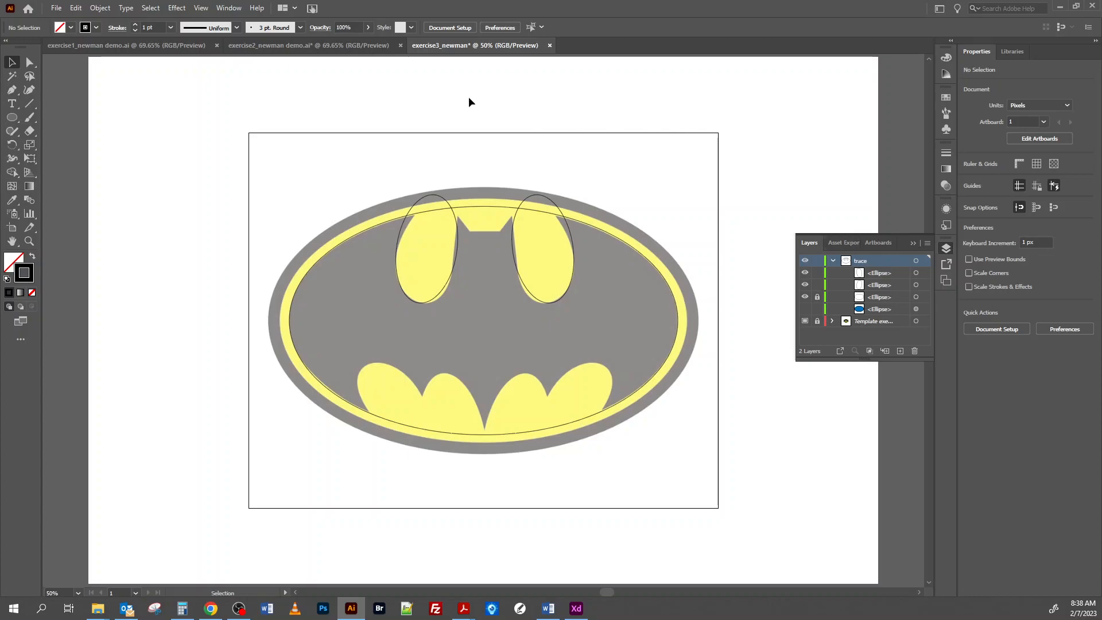
click(98, 8)
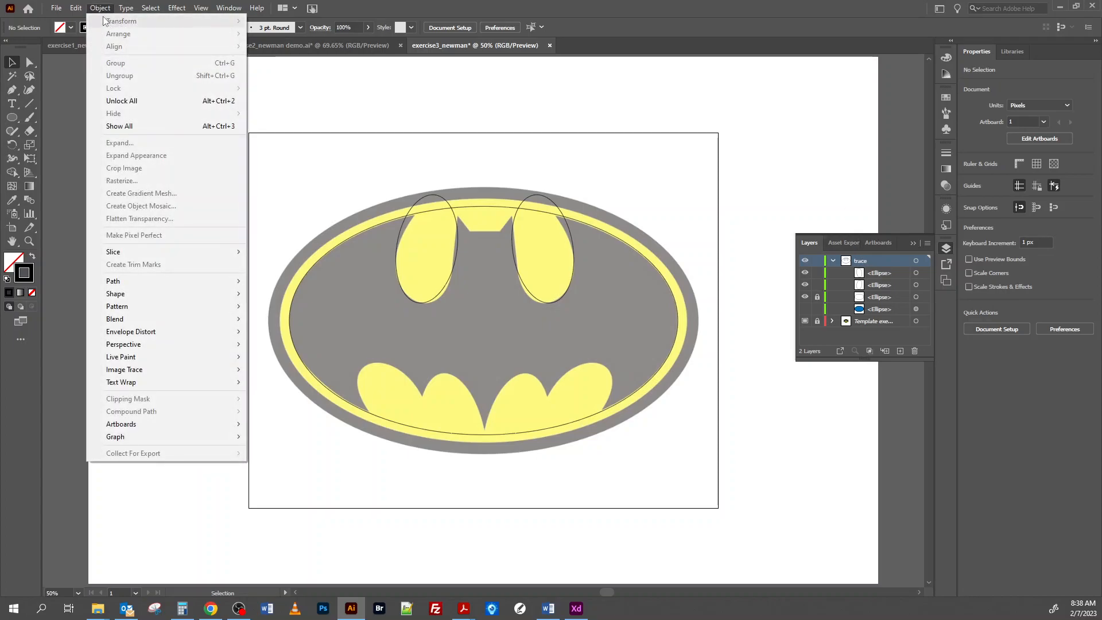
click(439, 12)
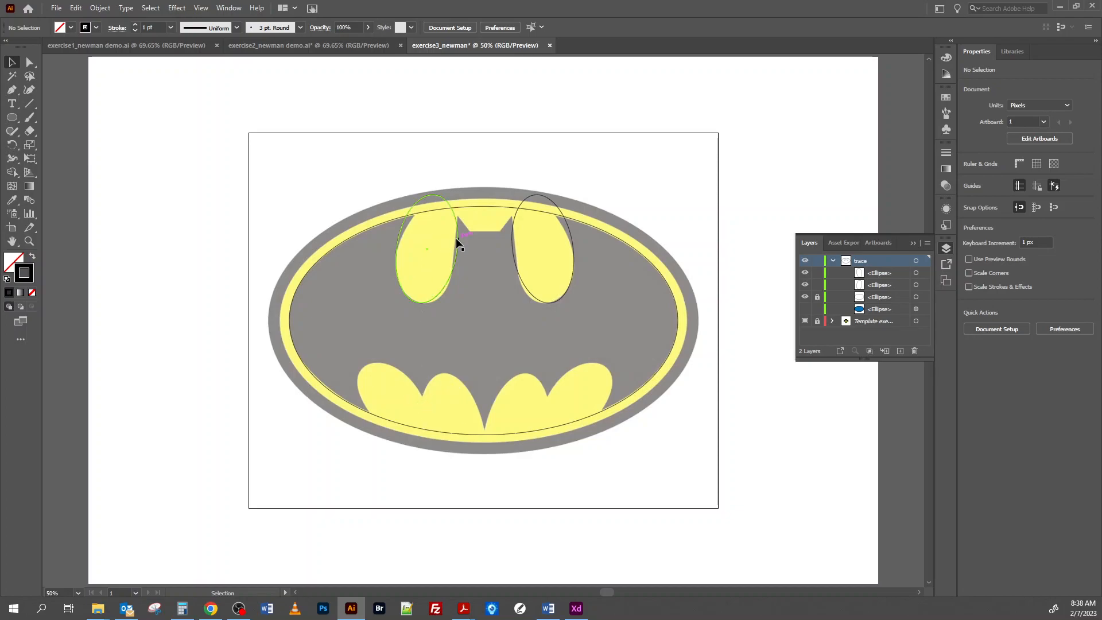
Step: Copy the upper-left lobe's ellipse onto the inner lower-right lobe, and place another copy over the outer lower-right lobe
drag(457, 240, 550, 420)
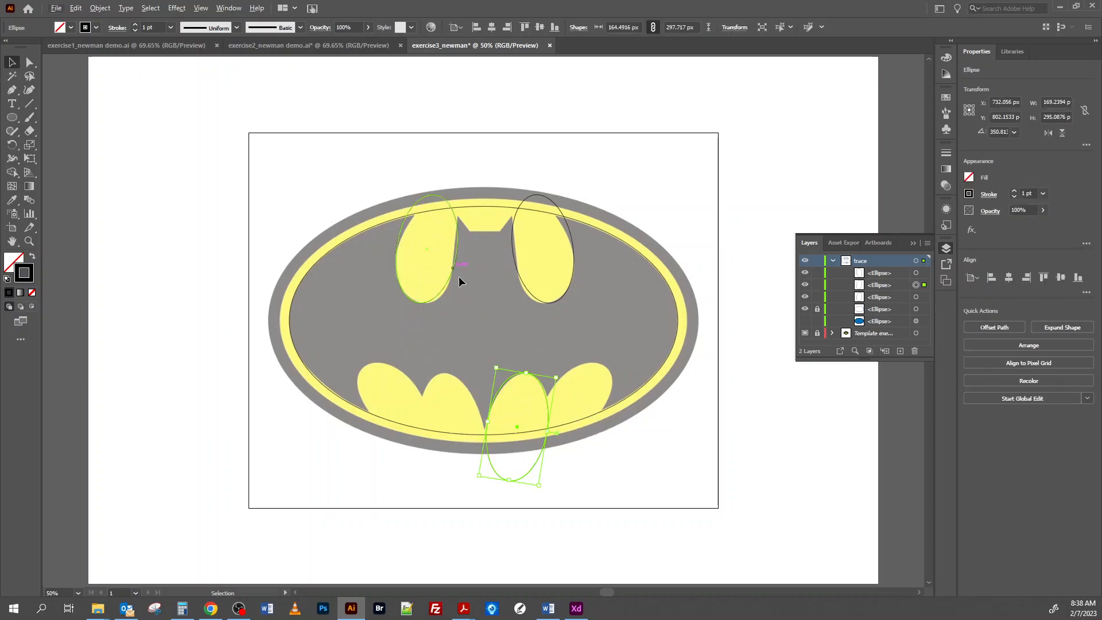
drag(555, 414, 622, 415)
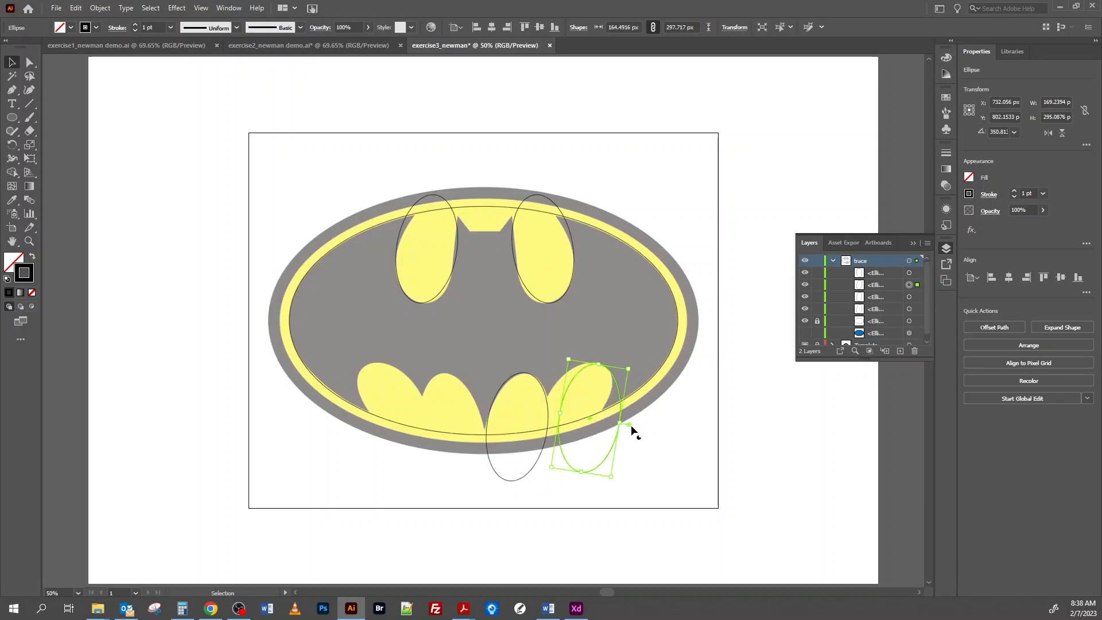
Step: Rotate the outer lower-right ellipse to 330°, narrow it to about 162 px and move it to fit its yellow lobe
drag(617, 484, 598, 485)
drag(566, 395, 548, 401)
drag(632, 373, 634, 376)
drag(609, 427, 602, 424)
drag(631, 370, 637, 379)
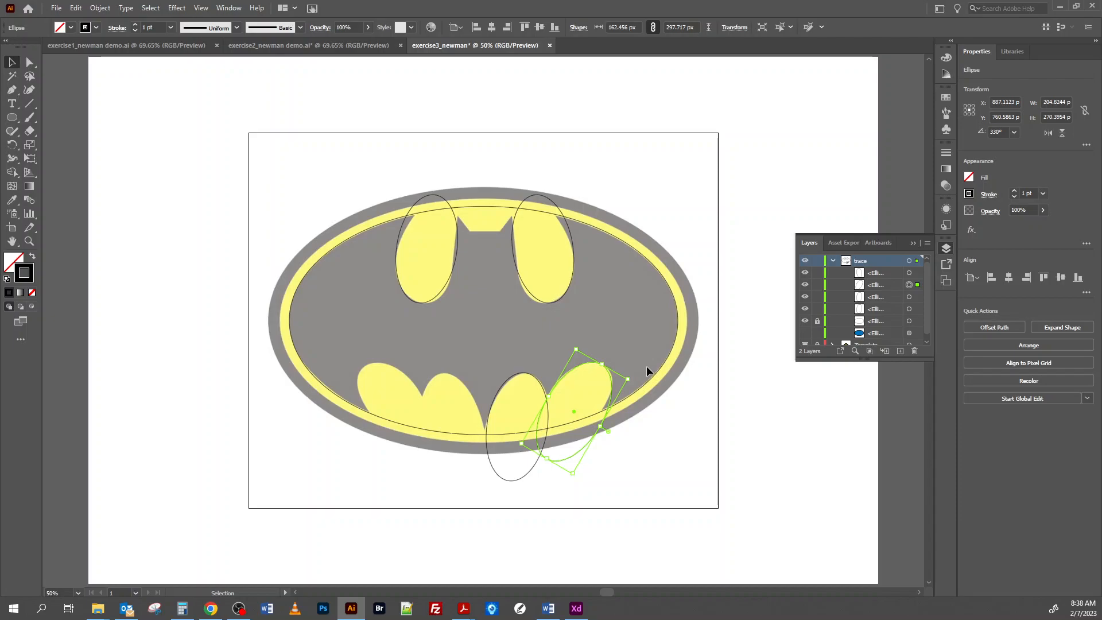
Step: Try to reflect a copy of the two lower-right ellipses and place it over the two lower-left yellow lobes
click(652, 434)
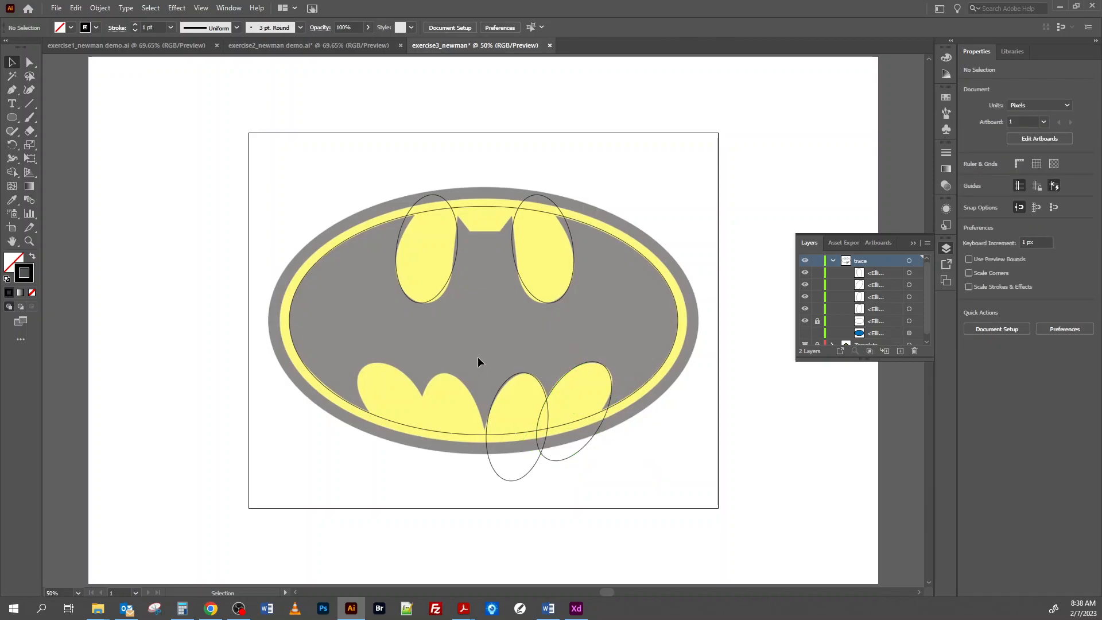
drag(481, 350, 609, 459)
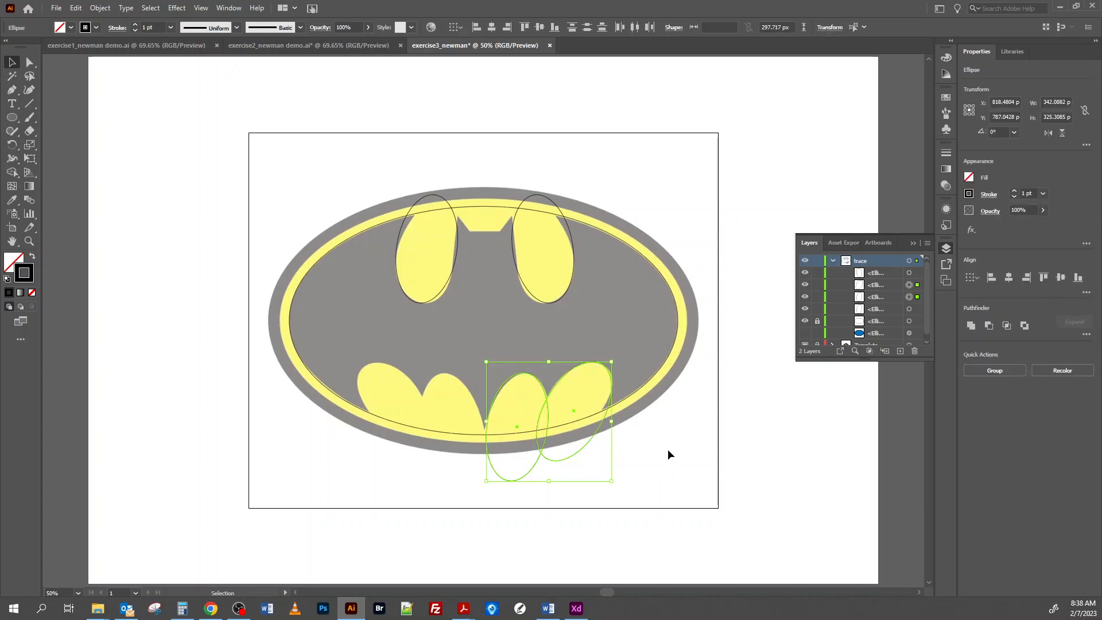
click(101, 8)
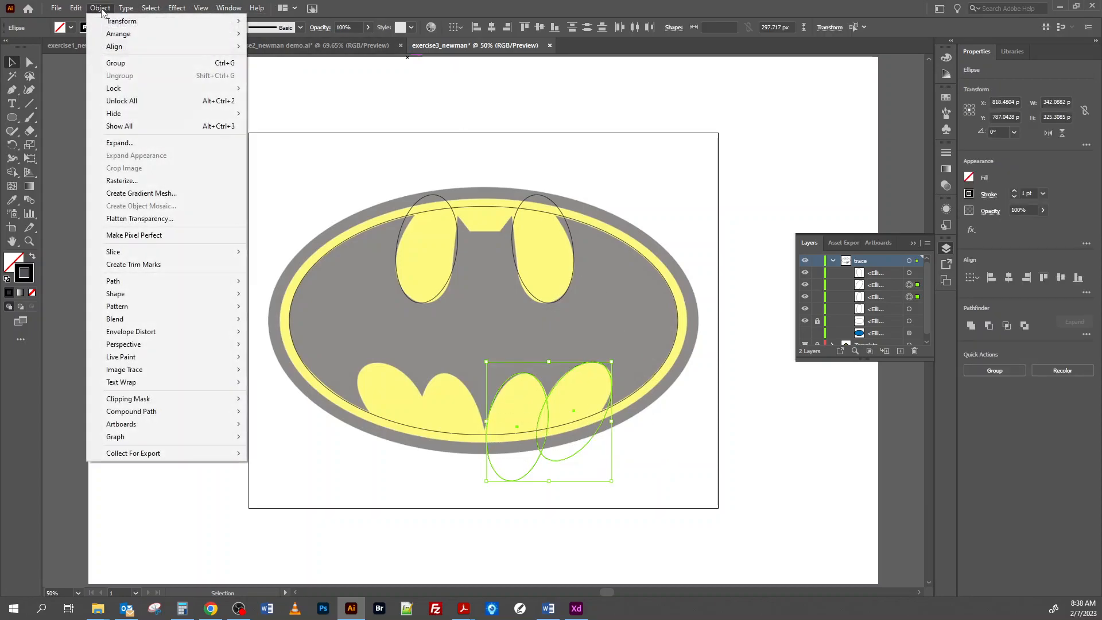
mouse_move(172, 21)
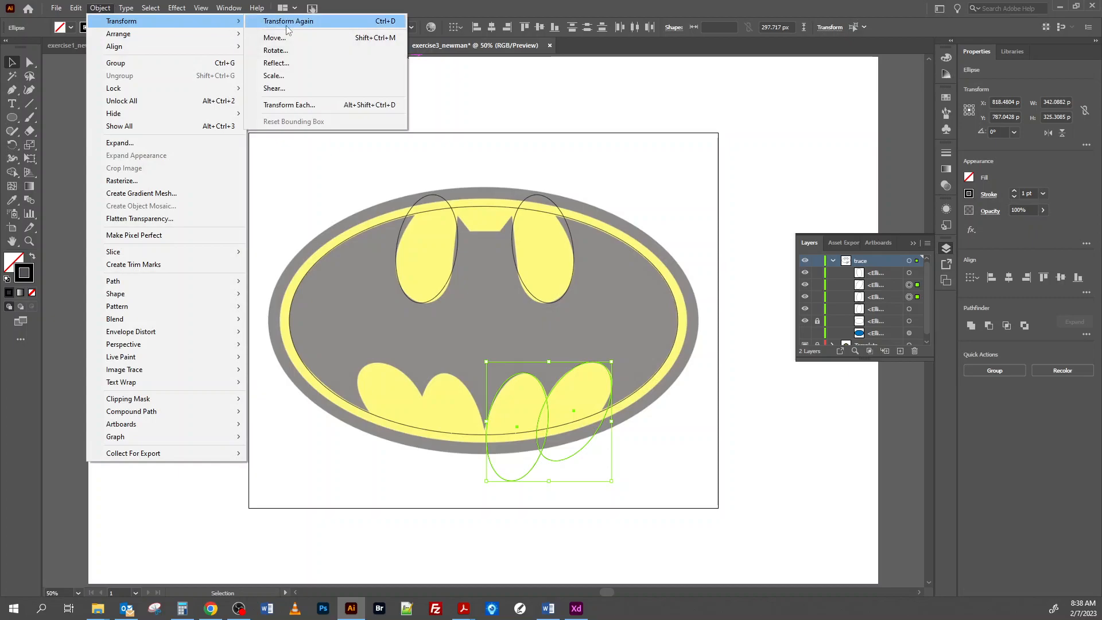
click(278, 64)
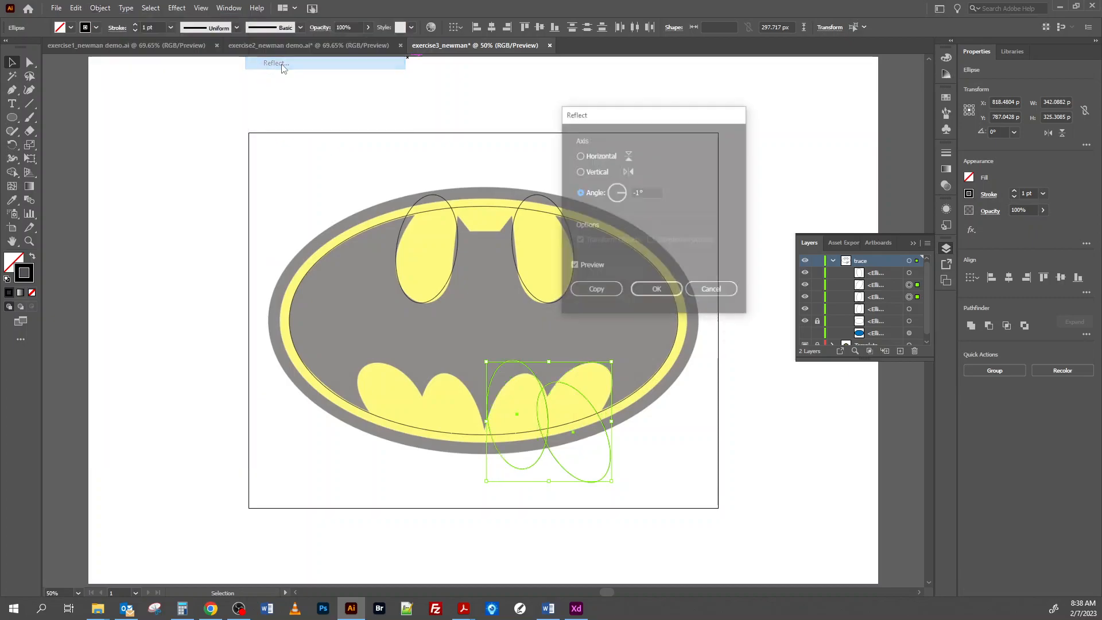
click(595, 291)
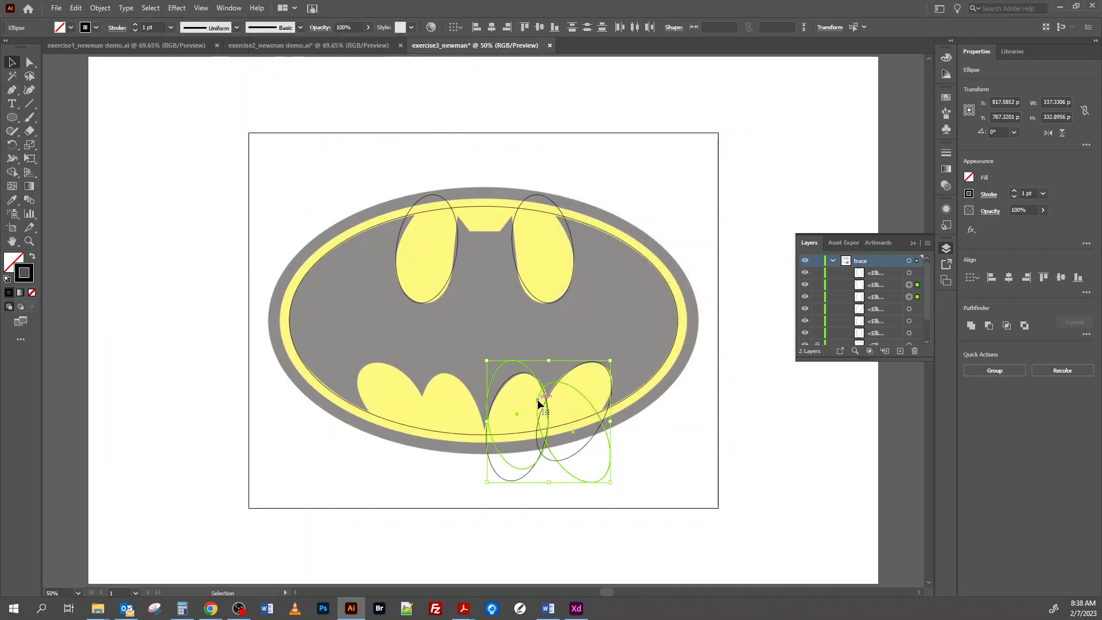
drag(538, 399, 422, 391)
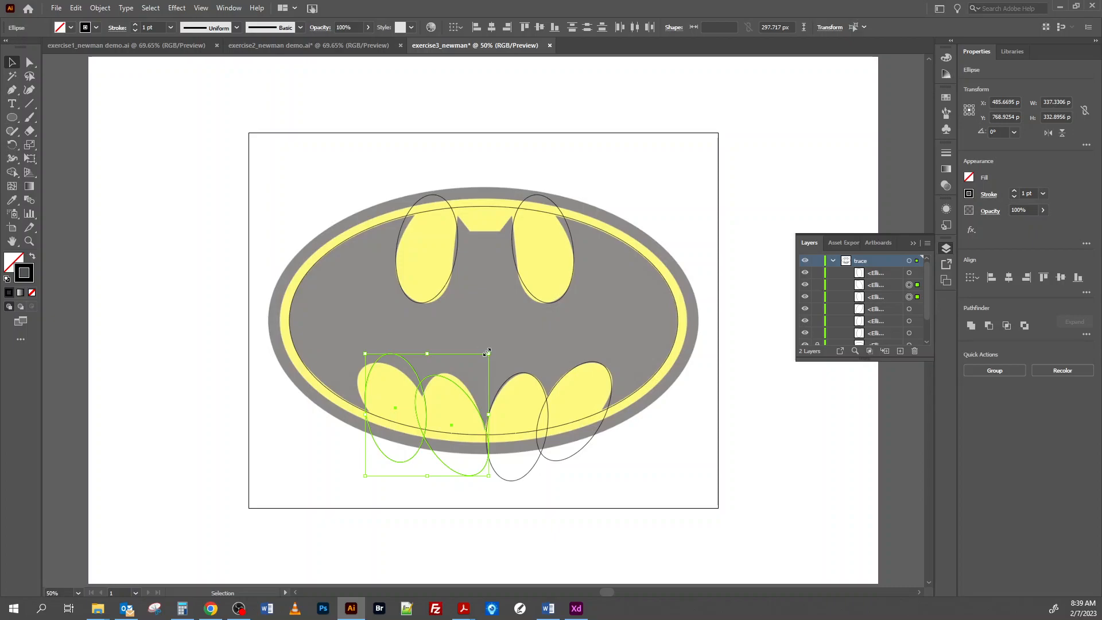
key(ctrl+z)
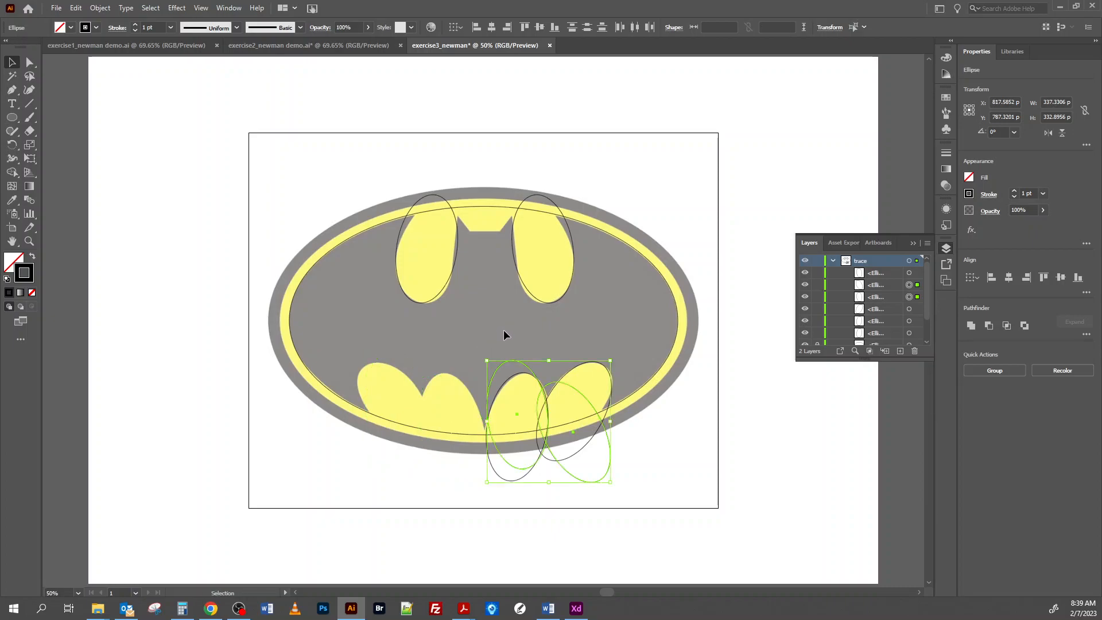
click(511, 333)
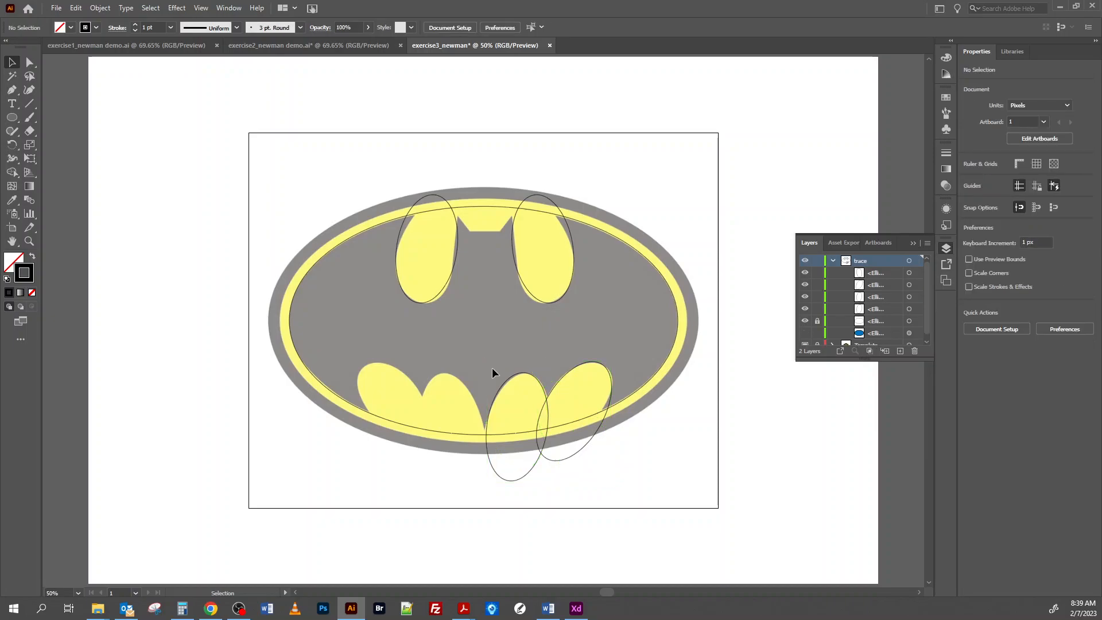
drag(494, 360, 635, 462)
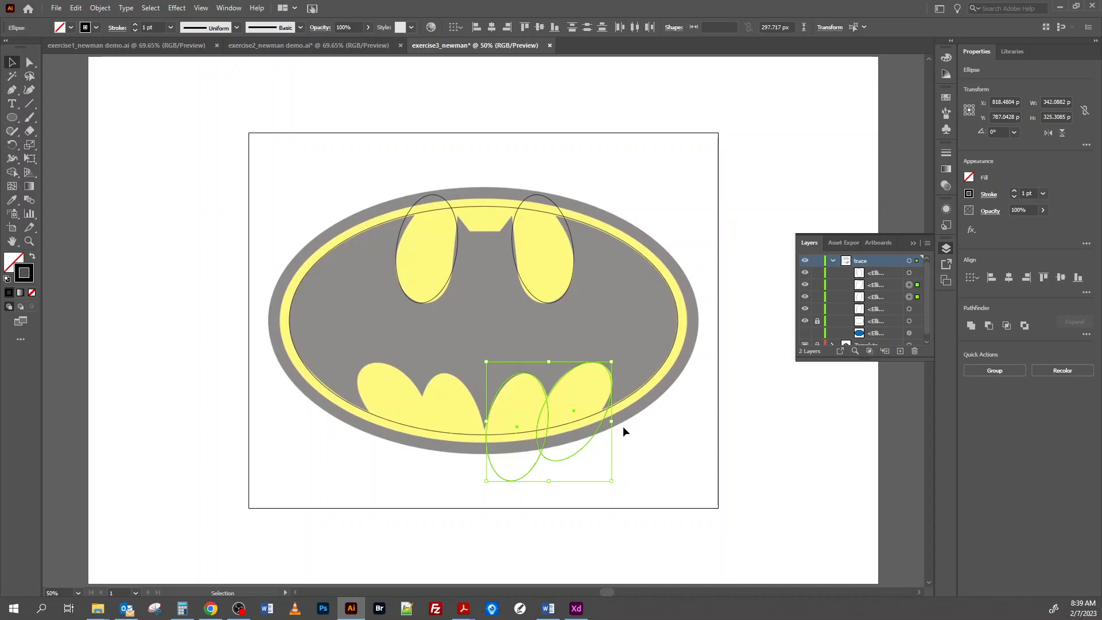
click(629, 396)
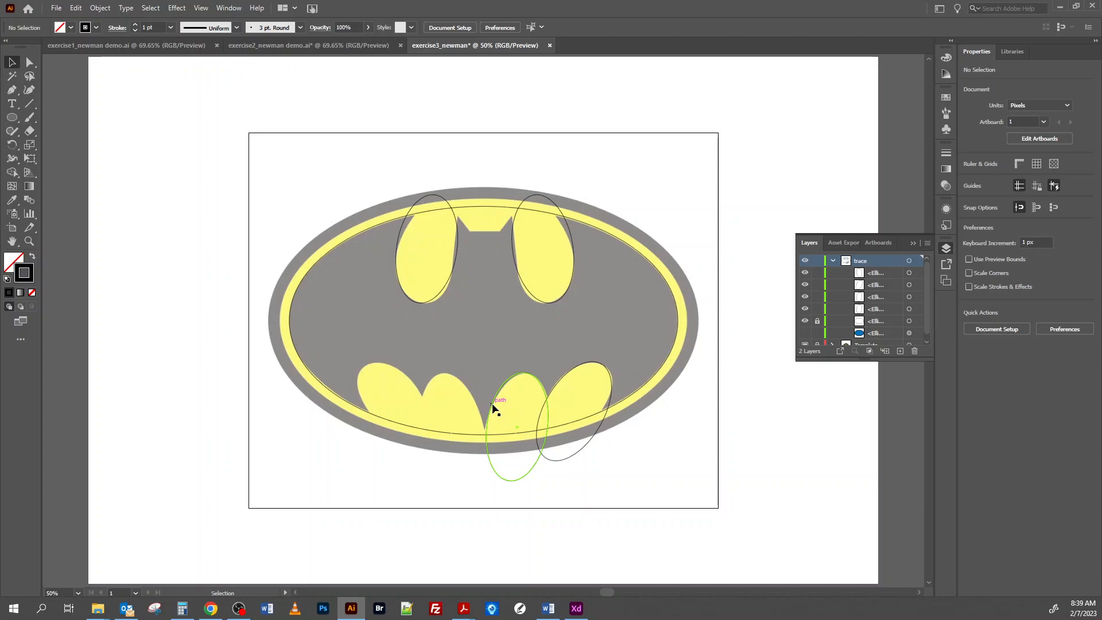
Step: Copy the inner lower-right ellipse onto the inner lower-left lobe, rotate it to about 12° and nudge it to fit
drag(493, 406, 413, 425)
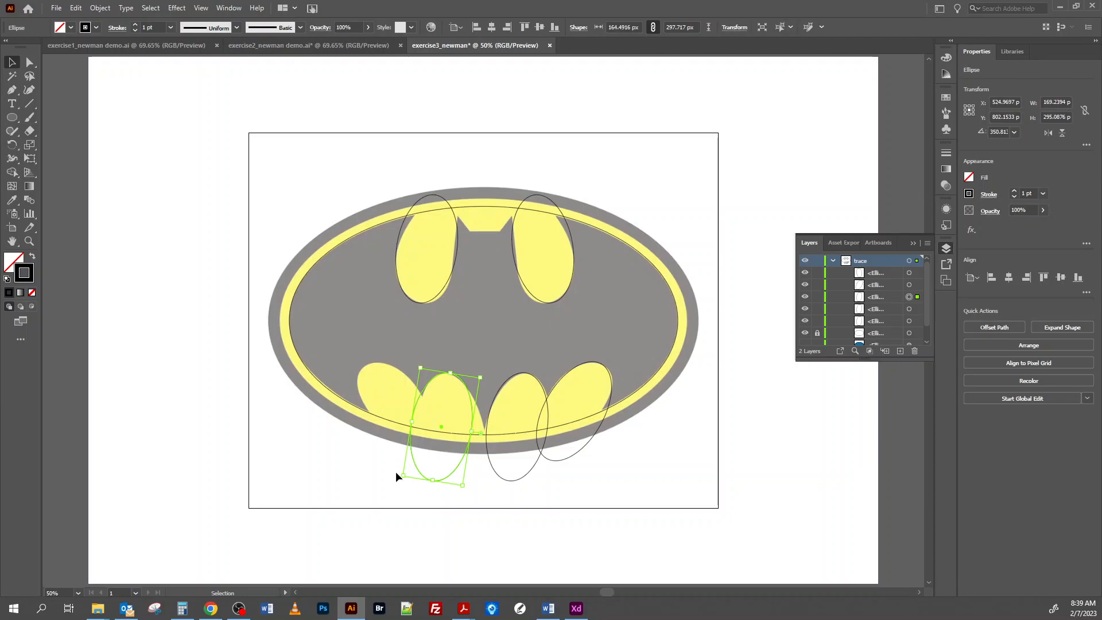
drag(423, 481, 432, 482)
key(Right)
key(Right)
key(Right)
key(Right)
key(Right)
key(Right)
key(Right)
key(Right)
key(Right)
key(Right)
key(Right)
key(Right)
key(Right)
key(Right)
key(Right)
key(Right)
key(Right)
key(Right)
key(Right)
key(Right)
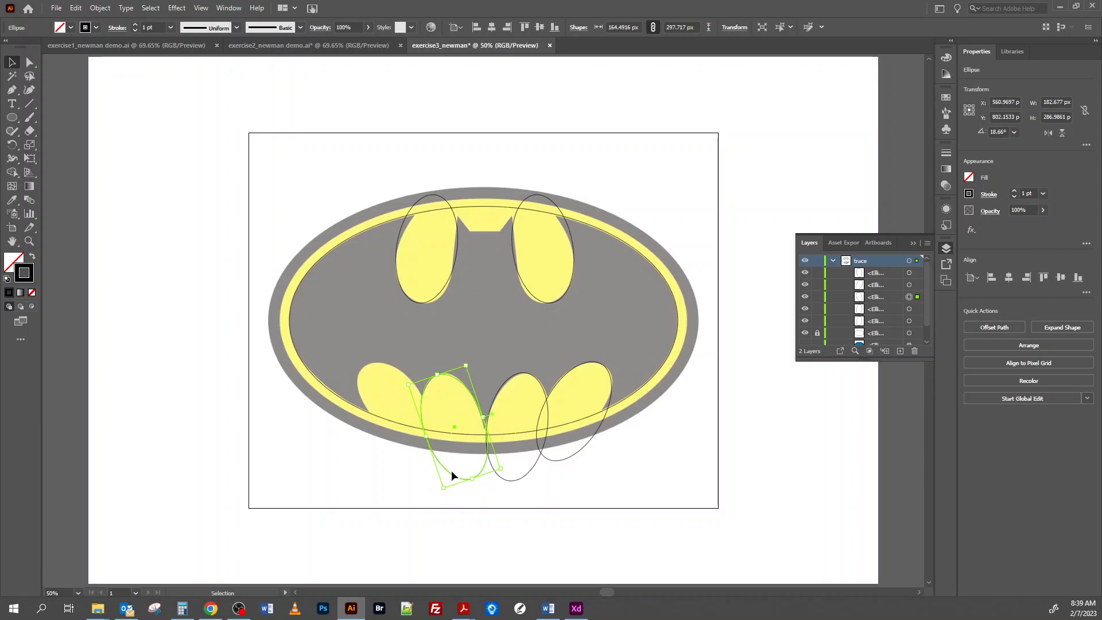
drag(440, 490, 443, 485)
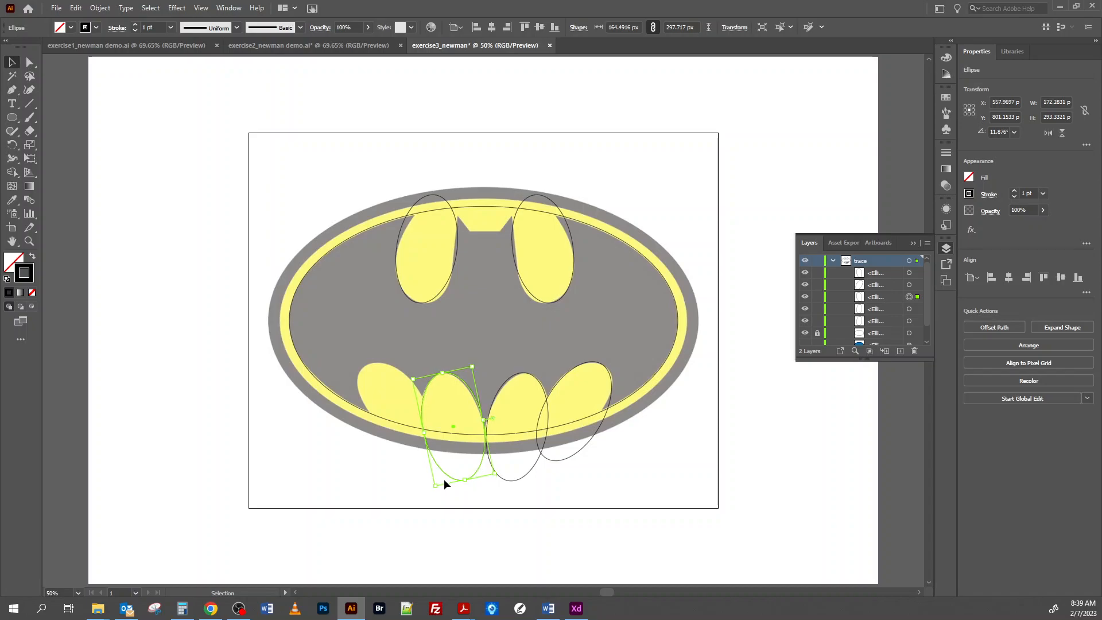
click(640, 465)
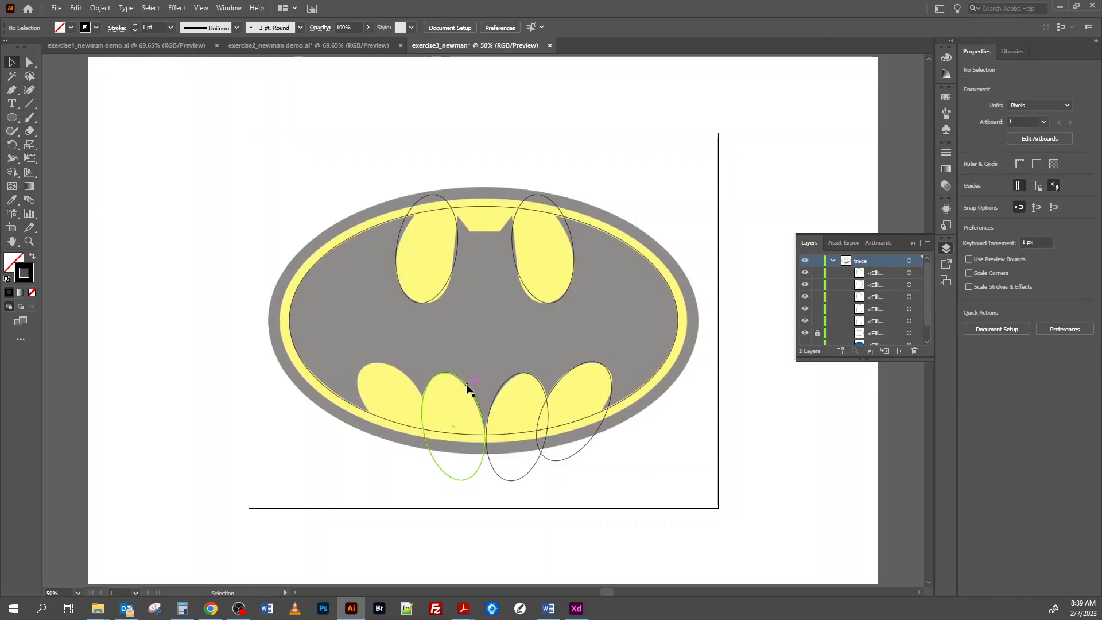
click(468, 386)
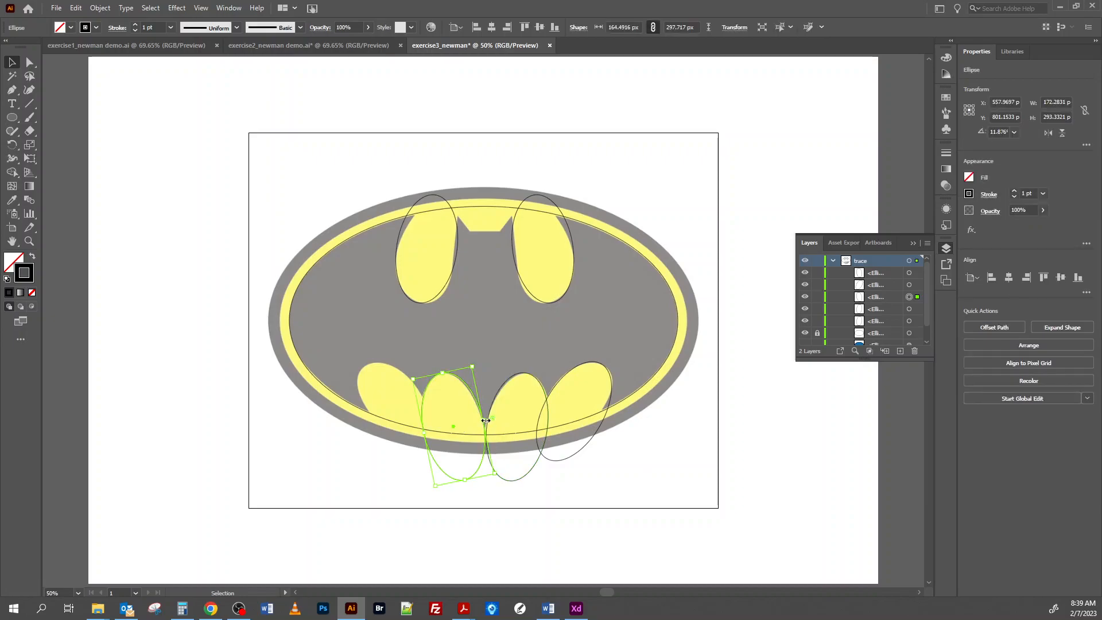
drag(484, 421, 486, 420)
Step: Rotate the inner lower-right ellipse to about 347.5° and nudge it left to meet the ellipse beside it
click(498, 402)
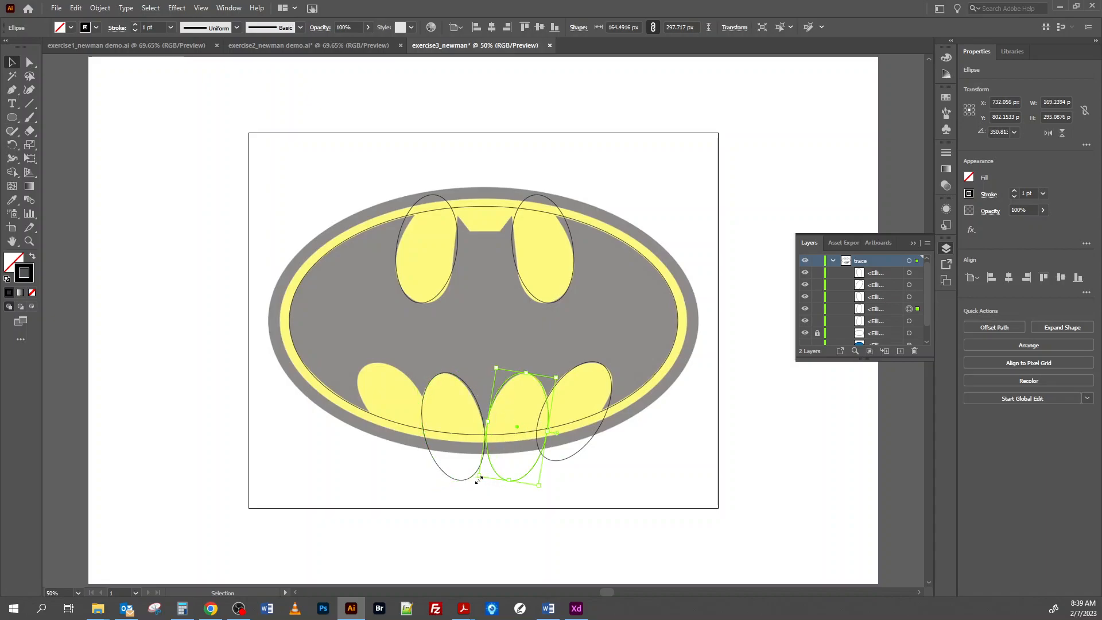
drag(476, 481, 471, 477)
key(Left)
key(Left)
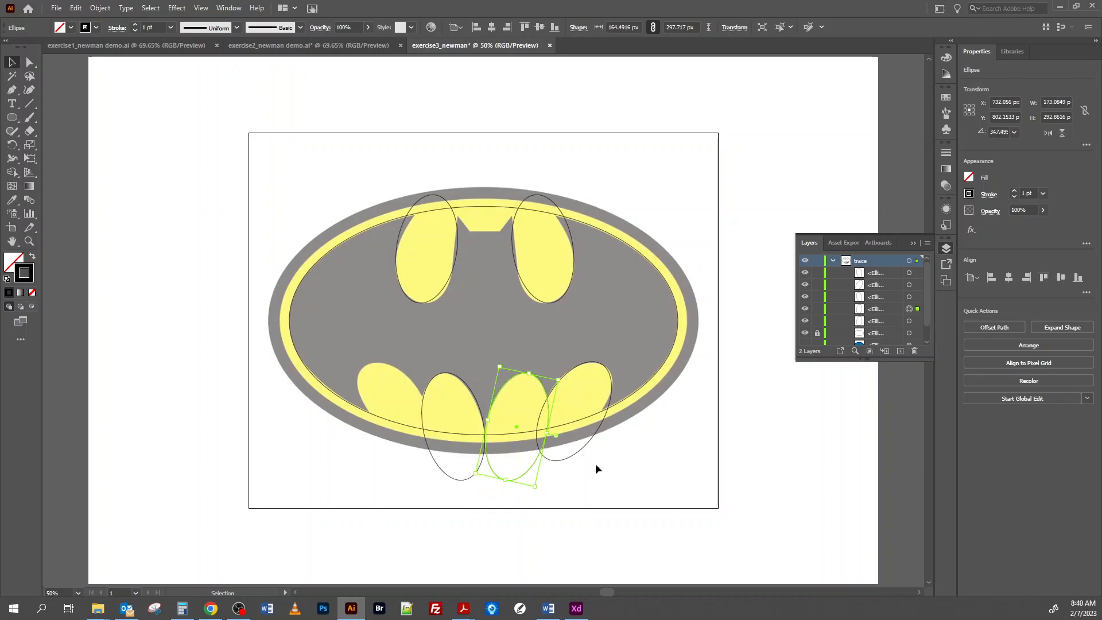
click(622, 480)
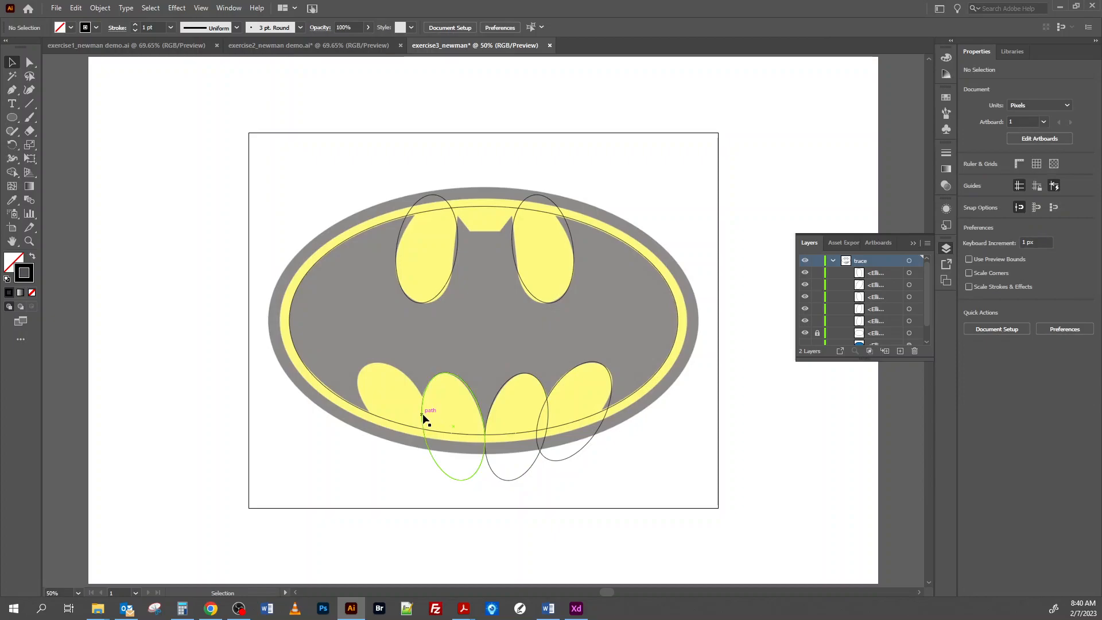
Step: Copy the inner lower-left ellipse onto the outer lower-left lobe, rotate it to 30° and nudge it to fit
drag(423, 418, 357, 408)
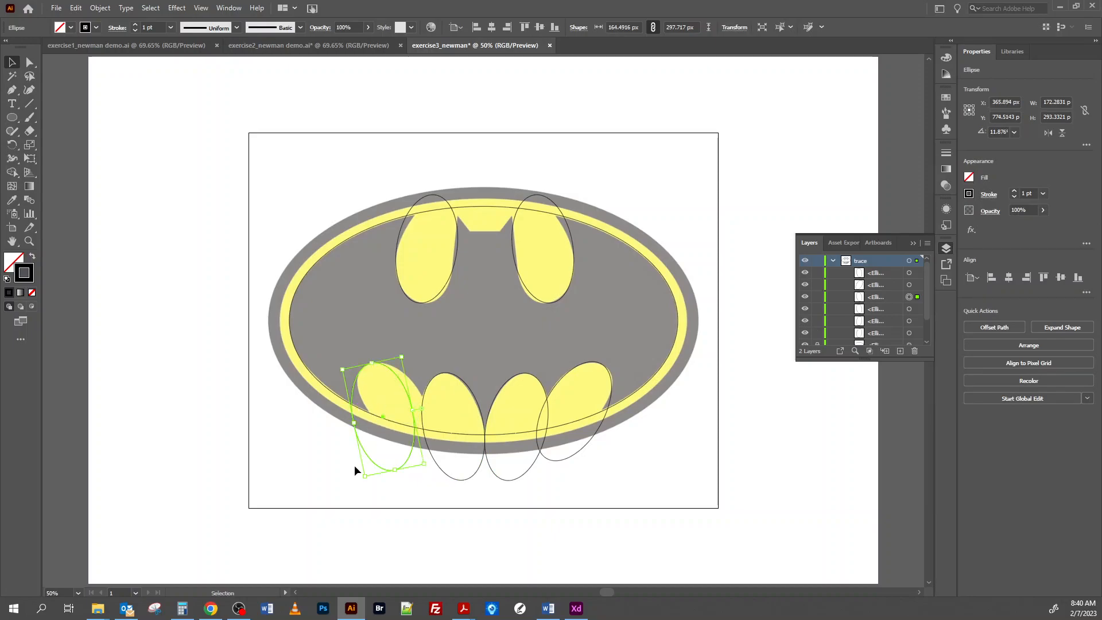
drag(361, 480, 384, 478)
key(Right)
key(Right)
key(Right)
key(Right)
key(Right)
key(Right)
key(Right)
key(Right)
key(Right)
key(Right)
key(Right)
key(Right)
key(Right)
key(Right)
key(Right)
key(Right)
key(Right)
key(Right)
key(Right)
key(Right)
key(Right)
key(Right)
key(Right)
key(Right)
key(Right)
key(Right)
key(Right)
key(Right)
key(Right)
key(Right)
key(Up)
key(Up)
key(Up)
key(Up)
key(Up)
key(Up)
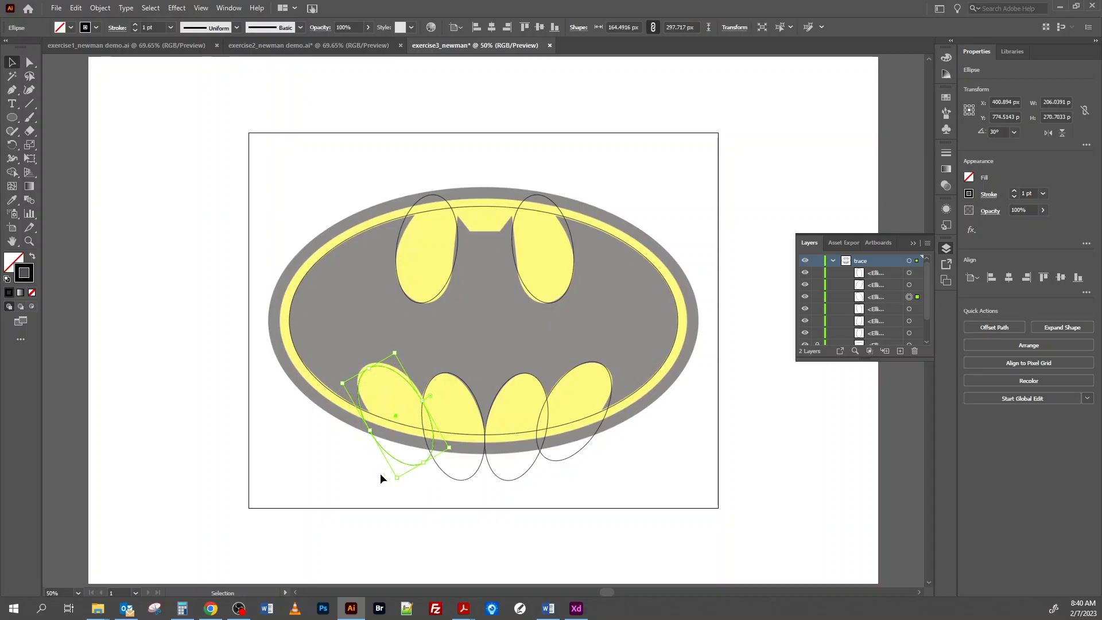
key(Up)
key(Up)
key(Up)
key(Up)
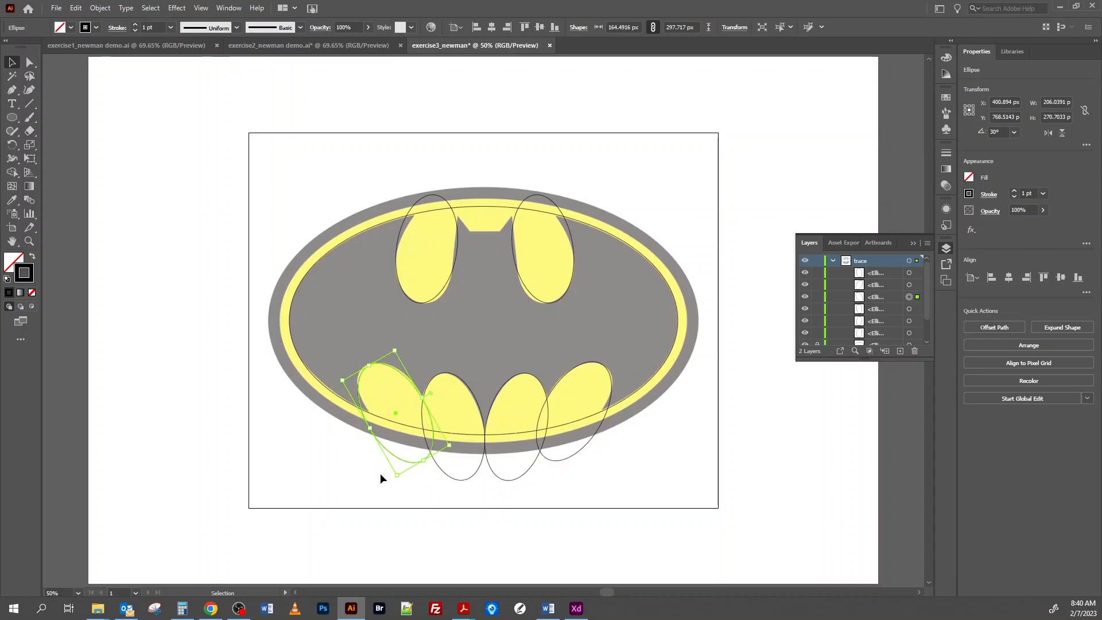
click(662, 446)
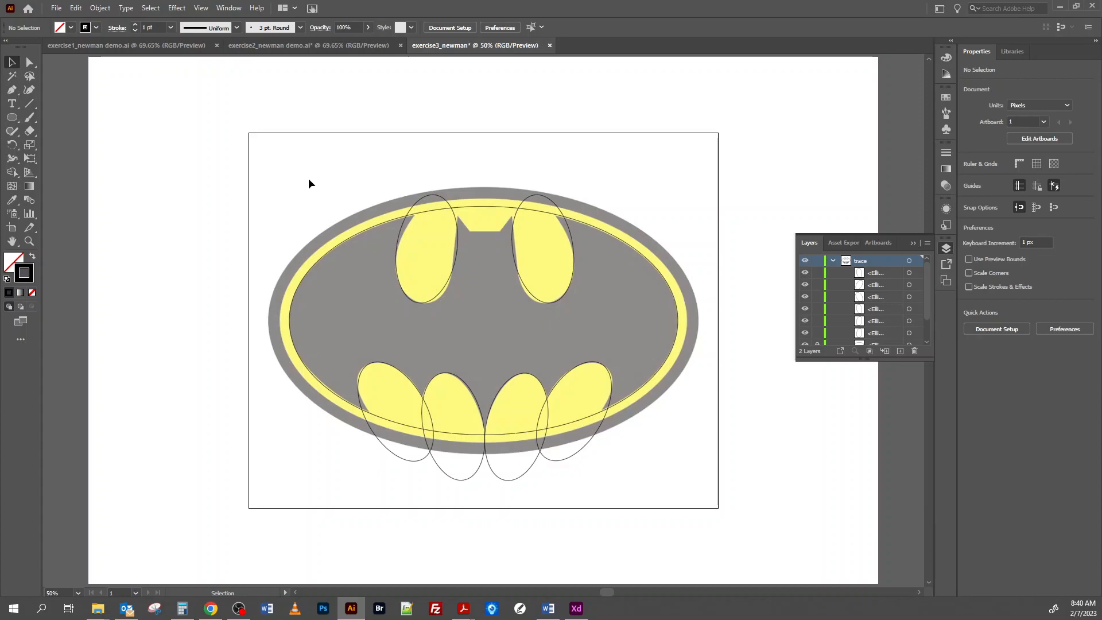
Step: Unlock the large inner ellipse in the trace layer
click(833, 261)
click(833, 262)
scroll(830, 292, down, 3)
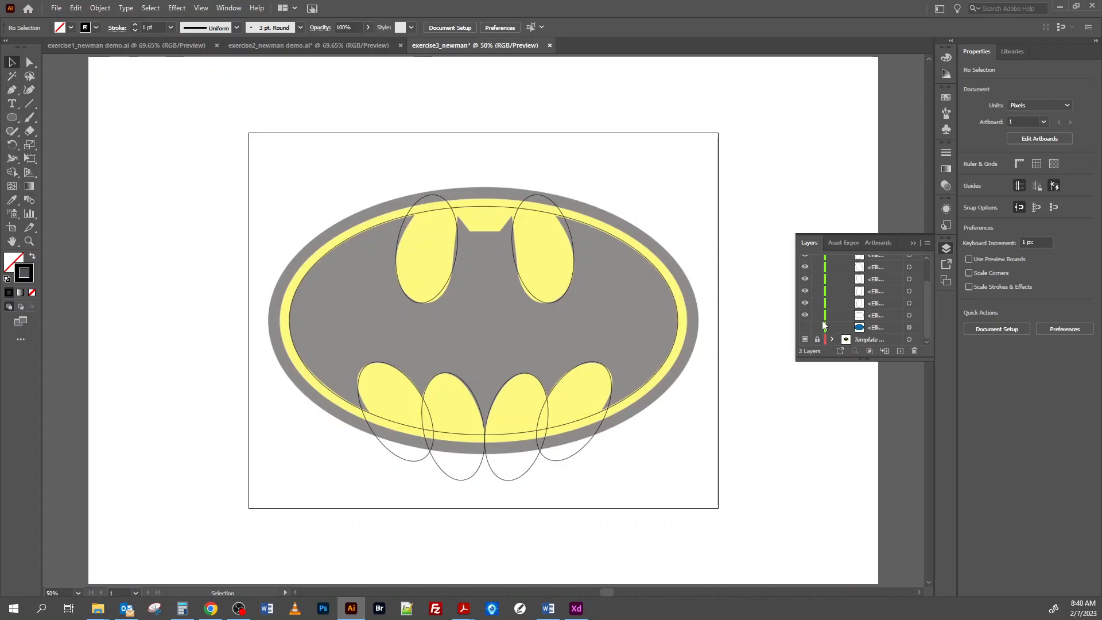
click(368, 232)
Step: Swap fill and stroke on the large inner ellipse and the six small ellipses, giving them a black fill and no stroke
drag(319, 159, 640, 481)
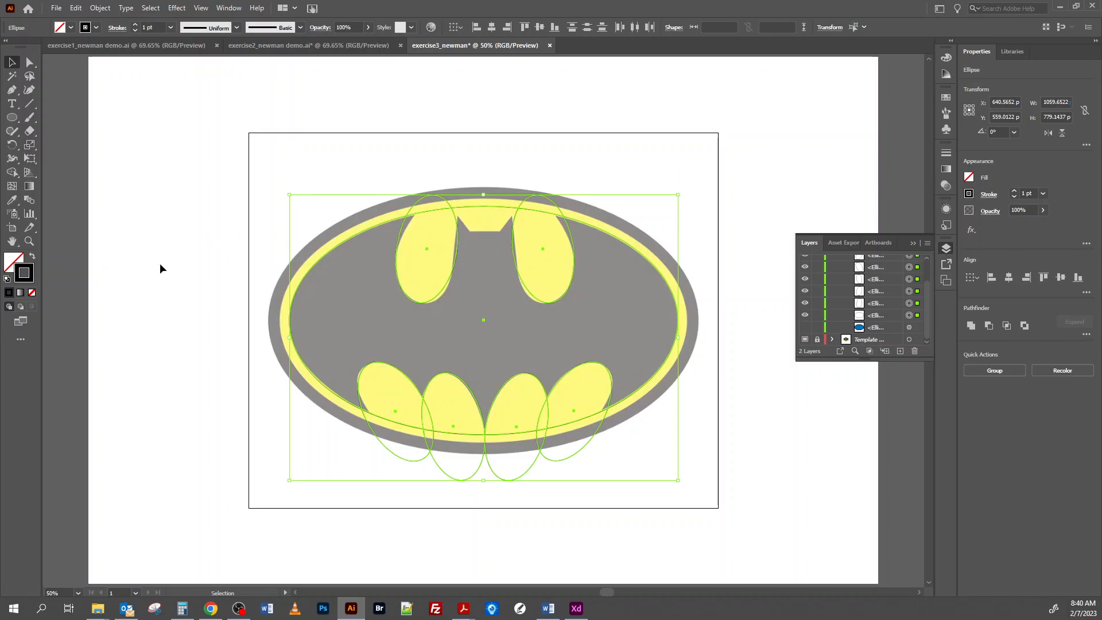
click(33, 259)
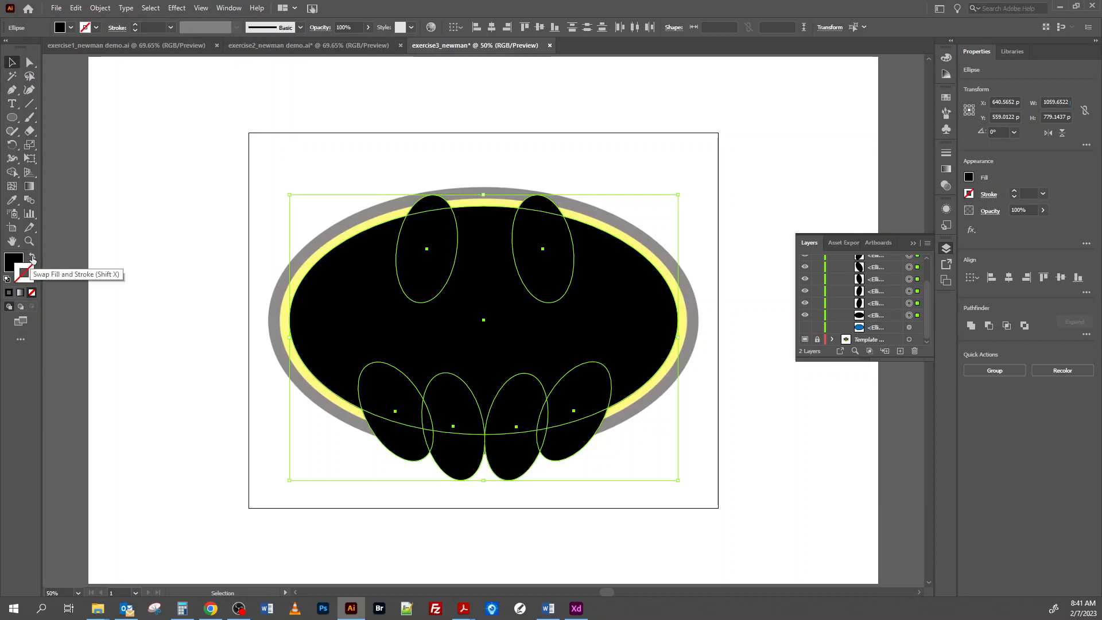
click(32, 259)
click(31, 259)
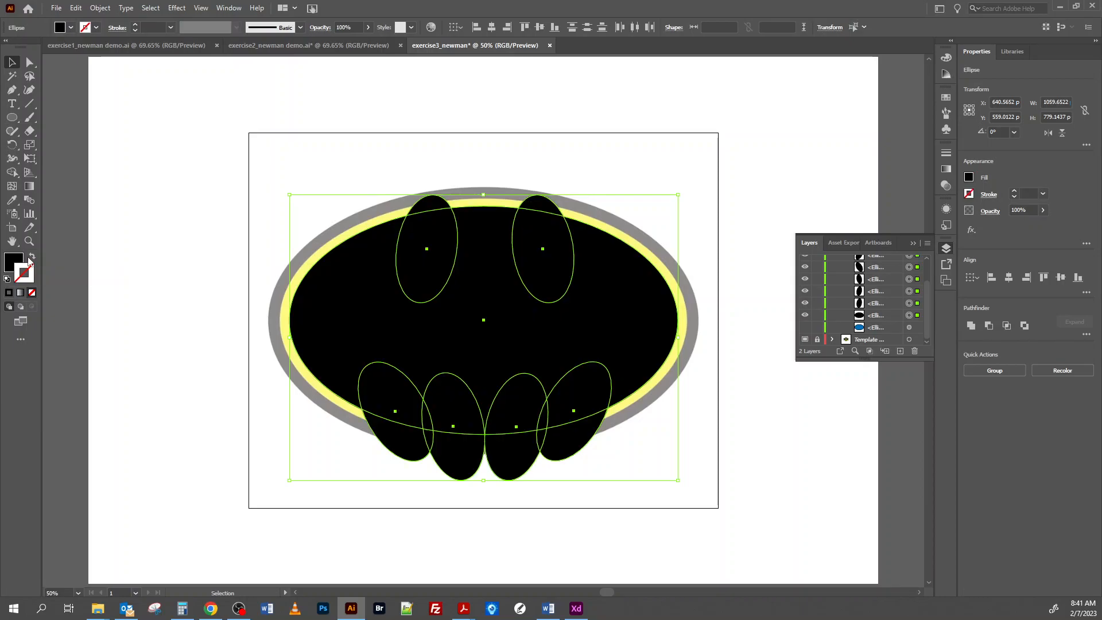
click(12, 266)
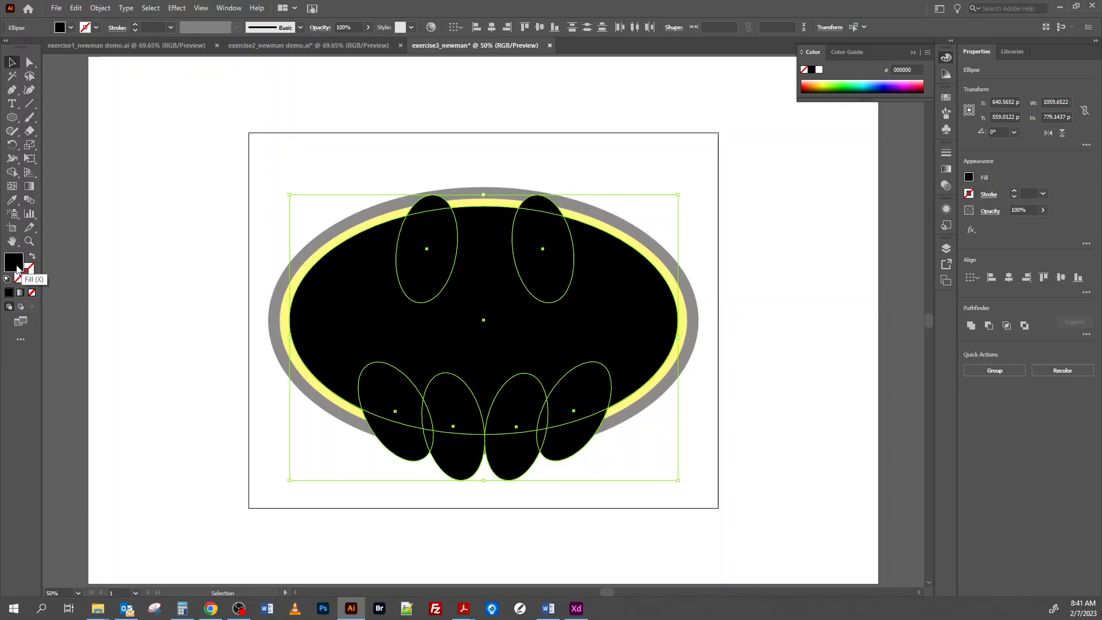
click(147, 257)
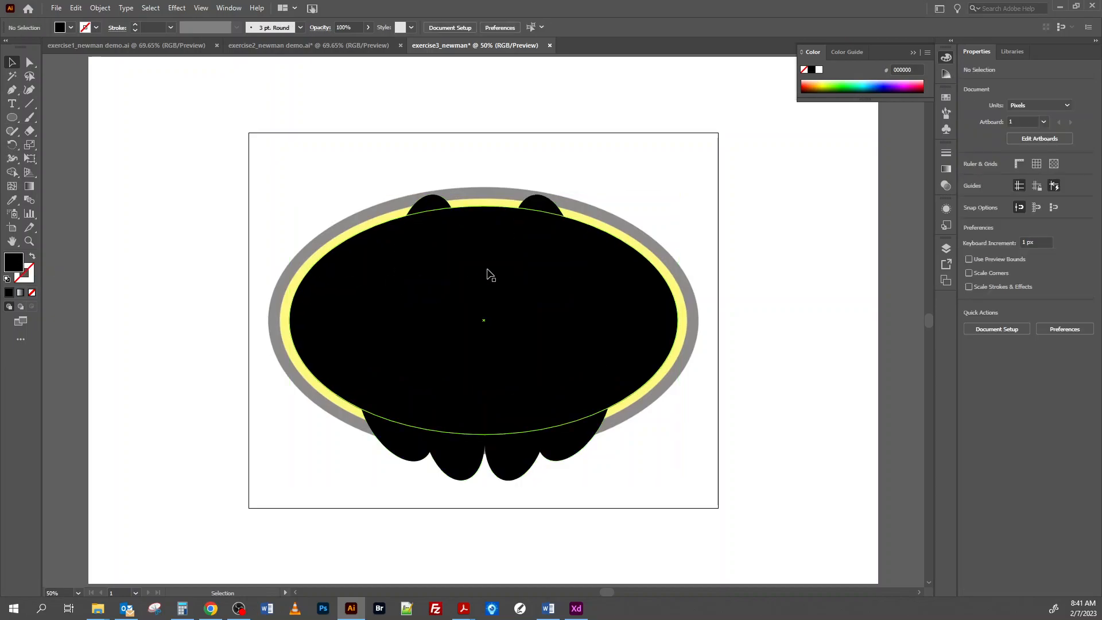
Step: Fill the two upper and four lower small ellipses with bright green 55FF55, leaving the large ellipse black
click(435, 247)
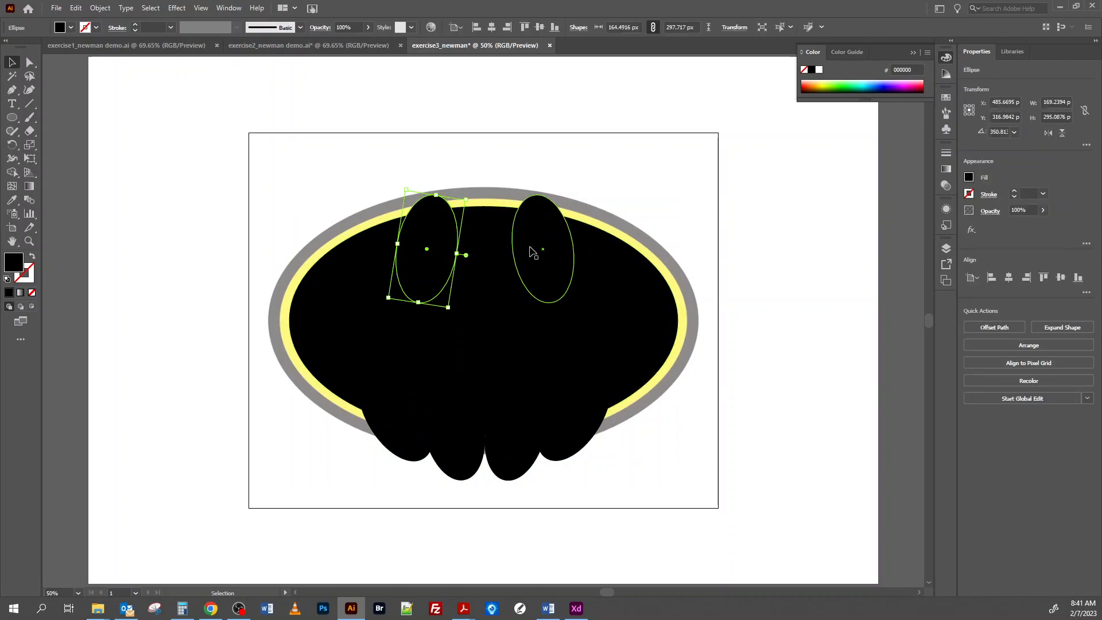
shift+click(531, 249)
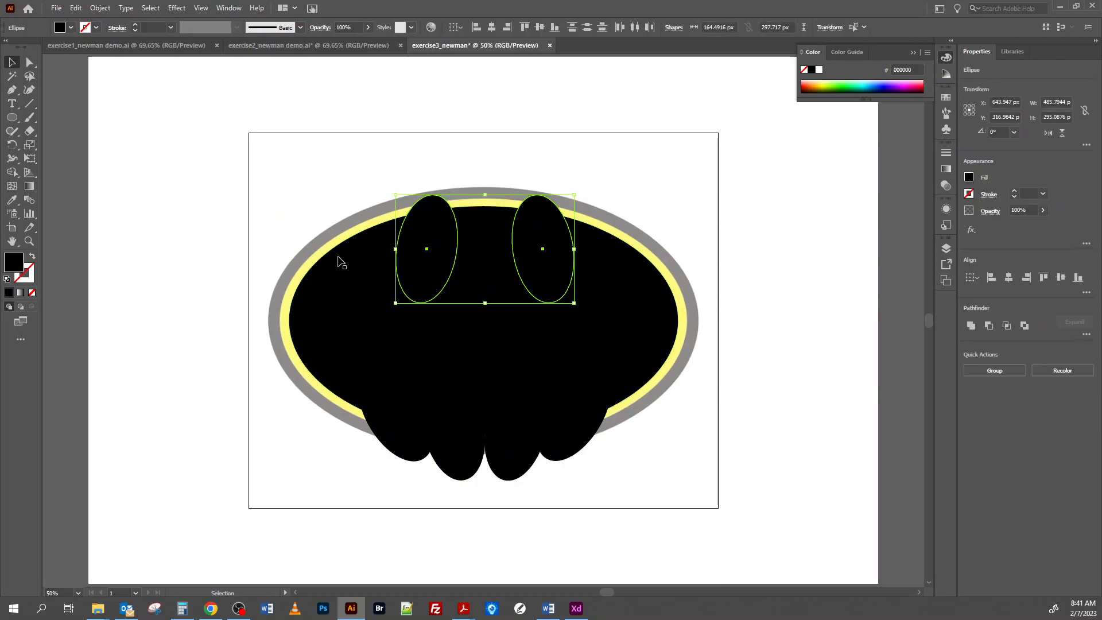
shift+click(419, 436)
shift+click(457, 436)
shift+click(516, 450)
shift+click(555, 450)
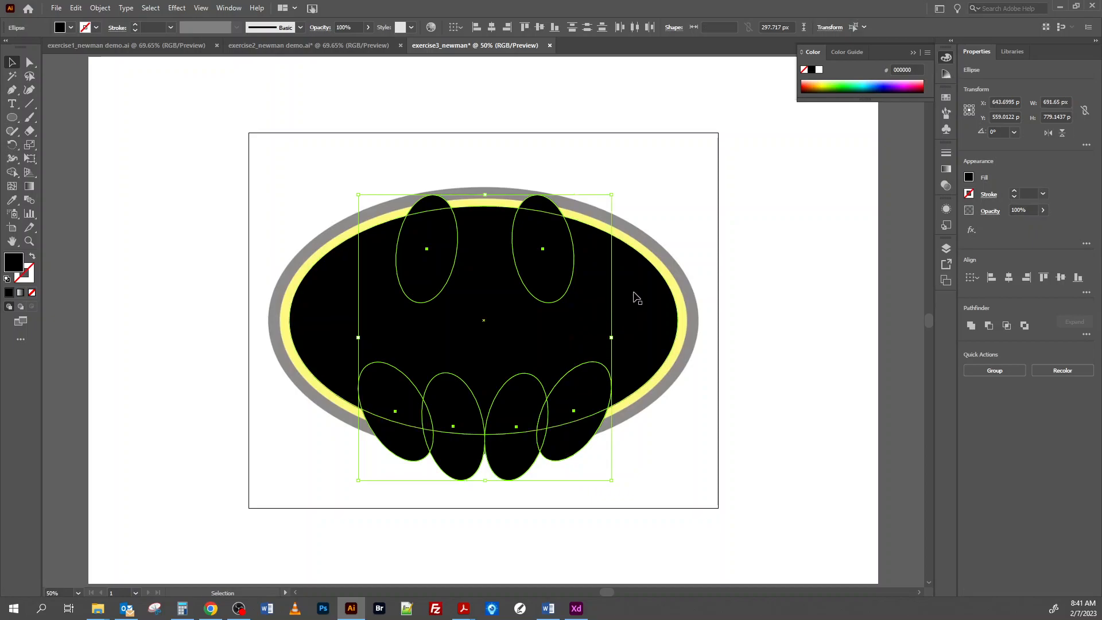
click(837, 86)
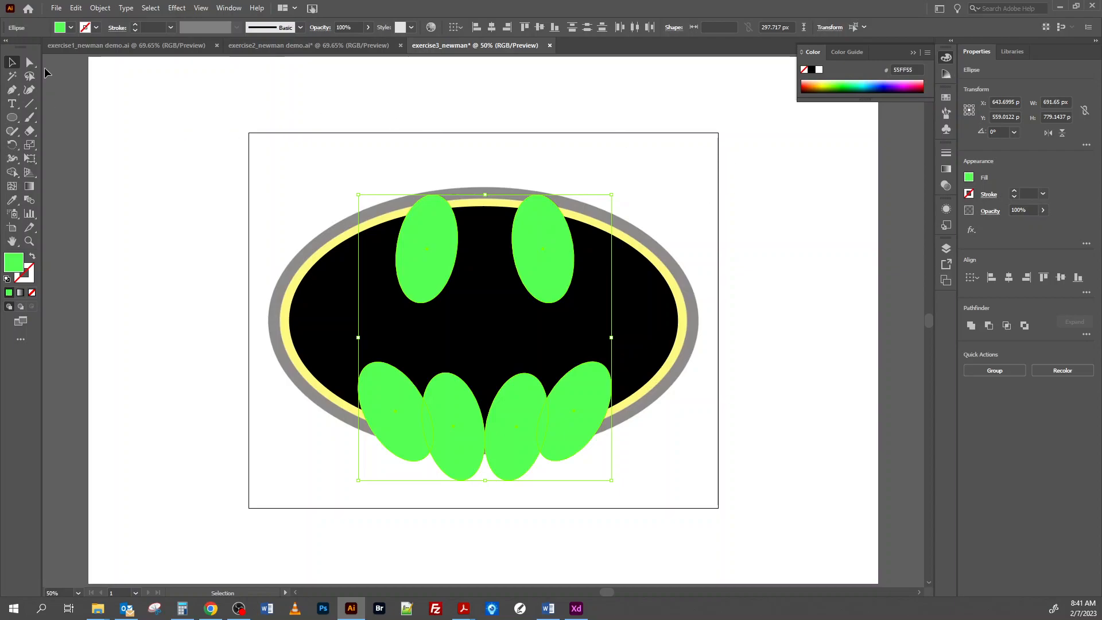
click(229, 150)
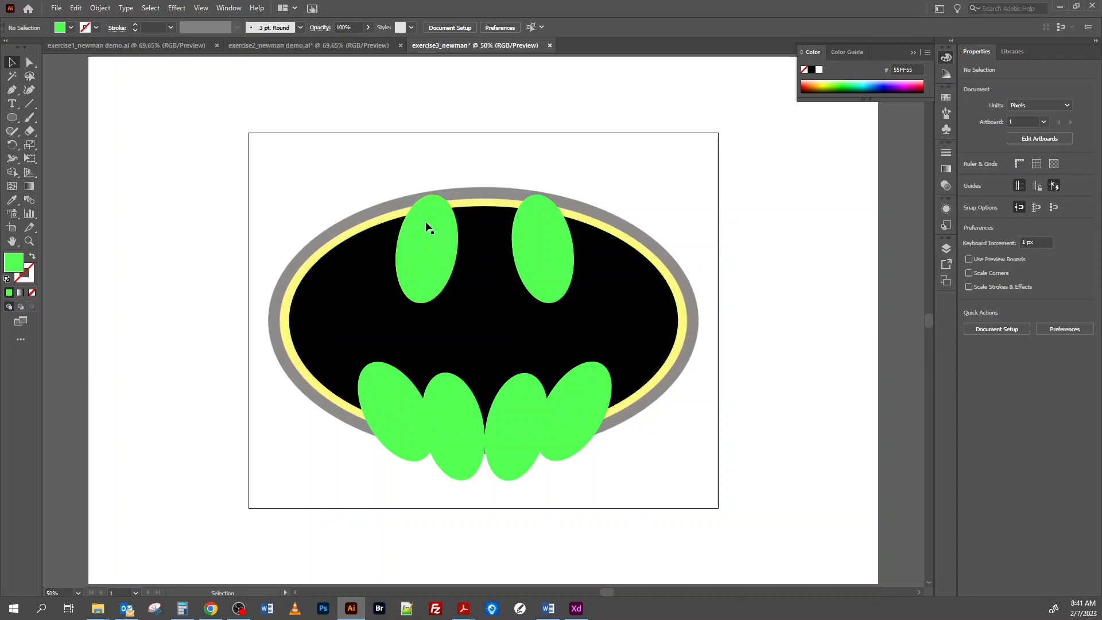
Step: Use Shape Builder to merge the four lower green ellipses and cut them and both upper green ellipses out of the black ellipse
drag(288, 174, 700, 465)
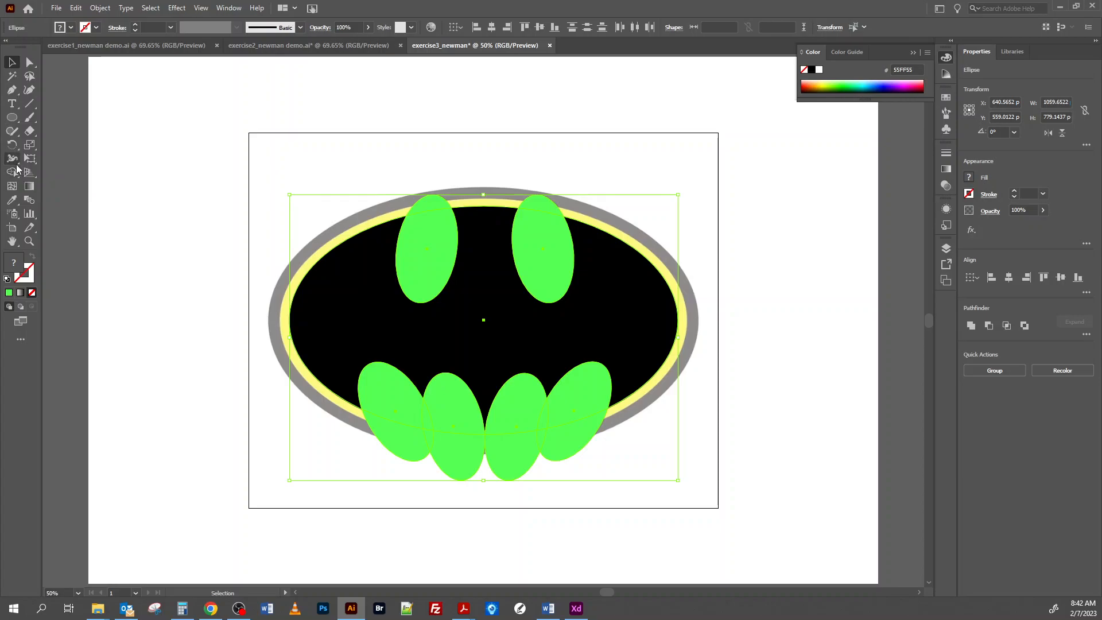
click(7, 42)
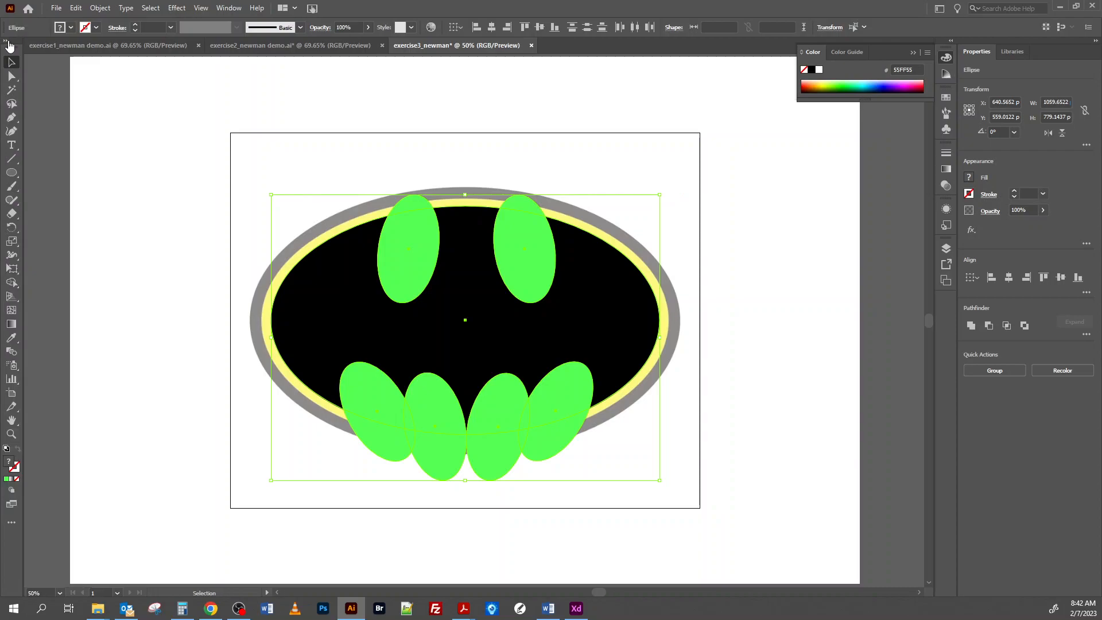
click(11, 282)
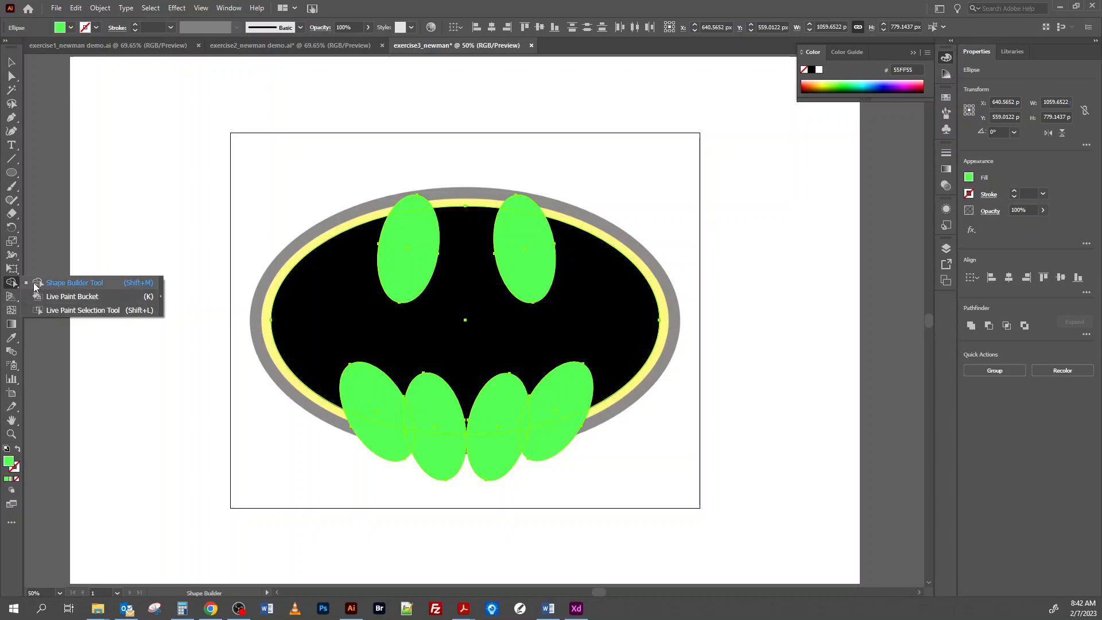
click(34, 283)
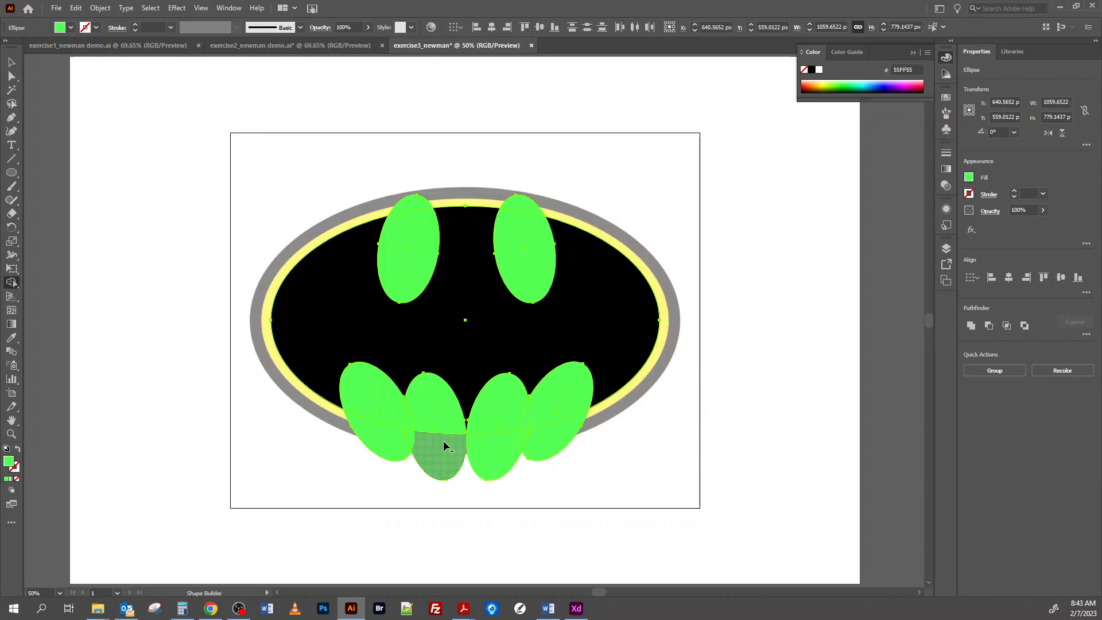
mouse_move(323, 449)
mouse_down()
mouse_move(374, 412)
mouse_move(403, 420)
mouse_move(429, 405)
mouse_move(431, 446)
mouse_move(404, 441)
mouse_move(462, 439)
mouse_move(475, 450)
mouse_move(484, 429)
mouse_move(524, 417)
mouse_move(524, 442)
mouse_move(537, 449)
mouse_move(549, 411)
mouse_move(534, 406)
mouse_move(533, 430)
mouse_up()
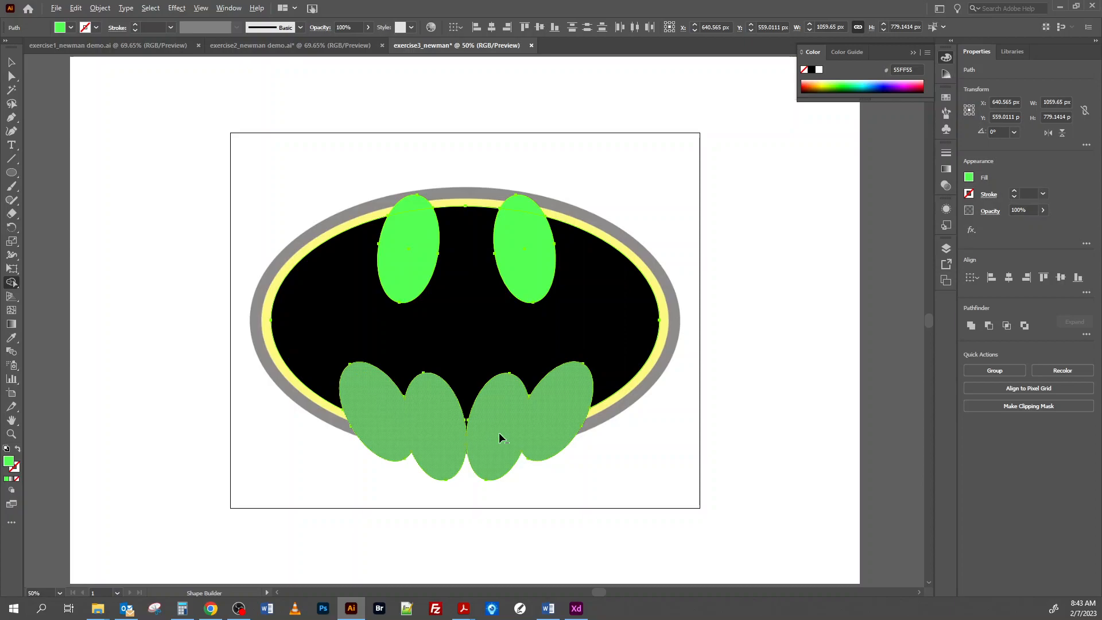
alt+click(422, 434)
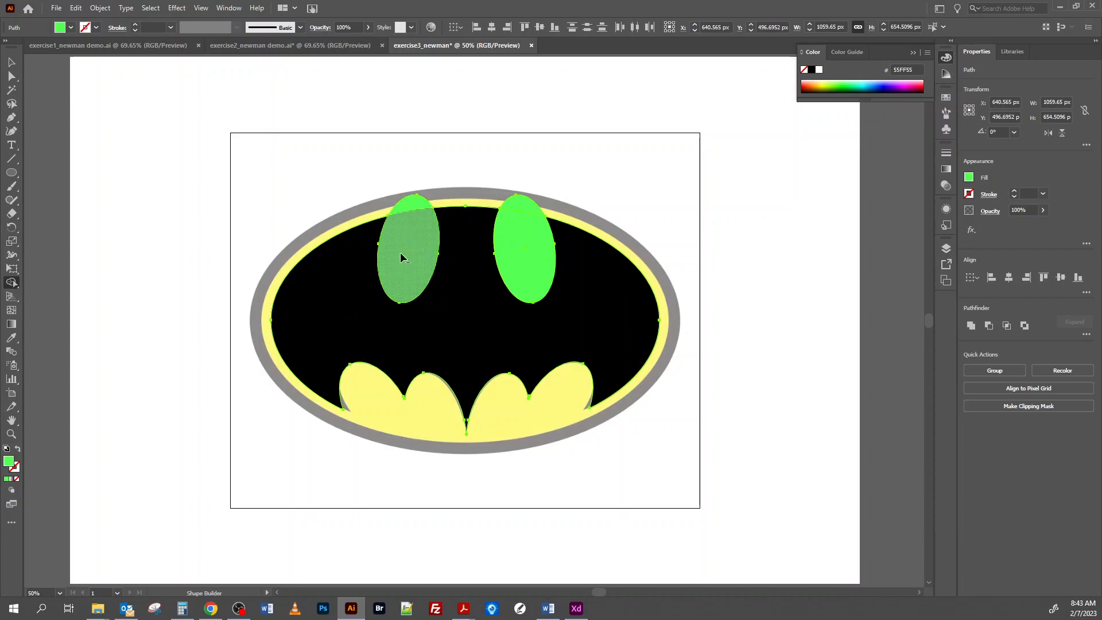
drag(401, 176, 406, 277)
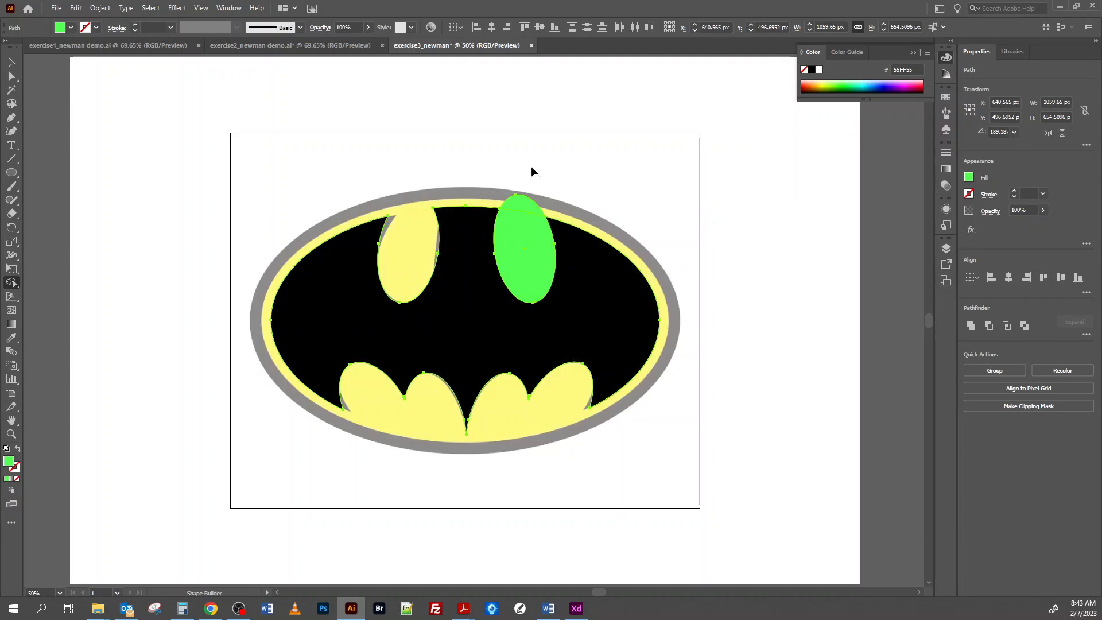
drag(528, 166, 531, 263)
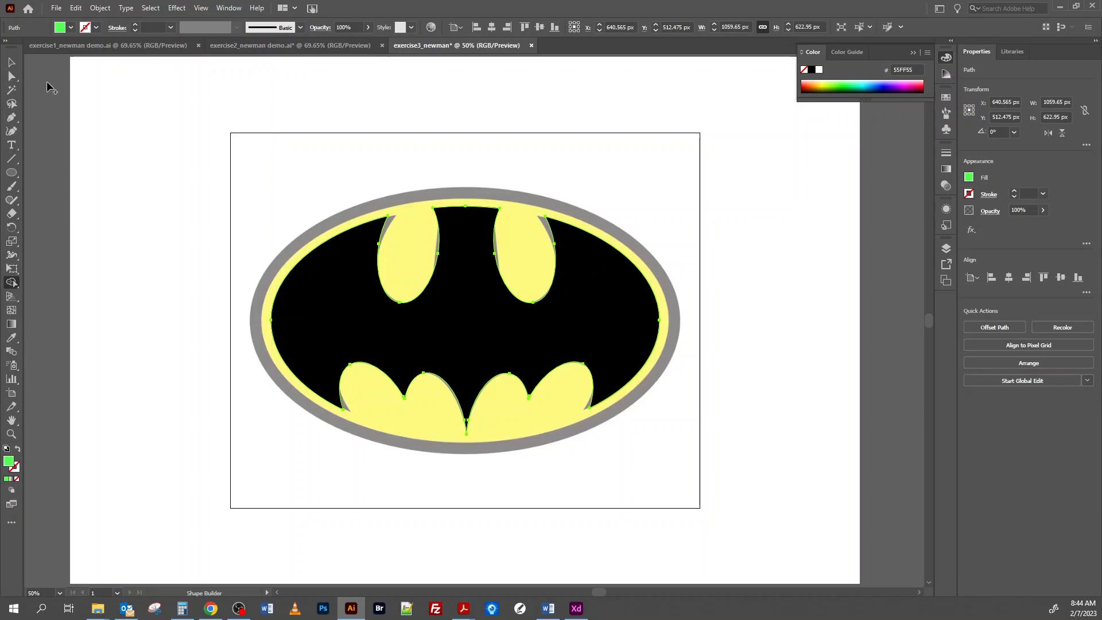
Step: Move the left wing's inner tip and the anchor below it onto the template outline, placing the tip at about X 450, Y 225 px
click(11, 79)
click(404, 184)
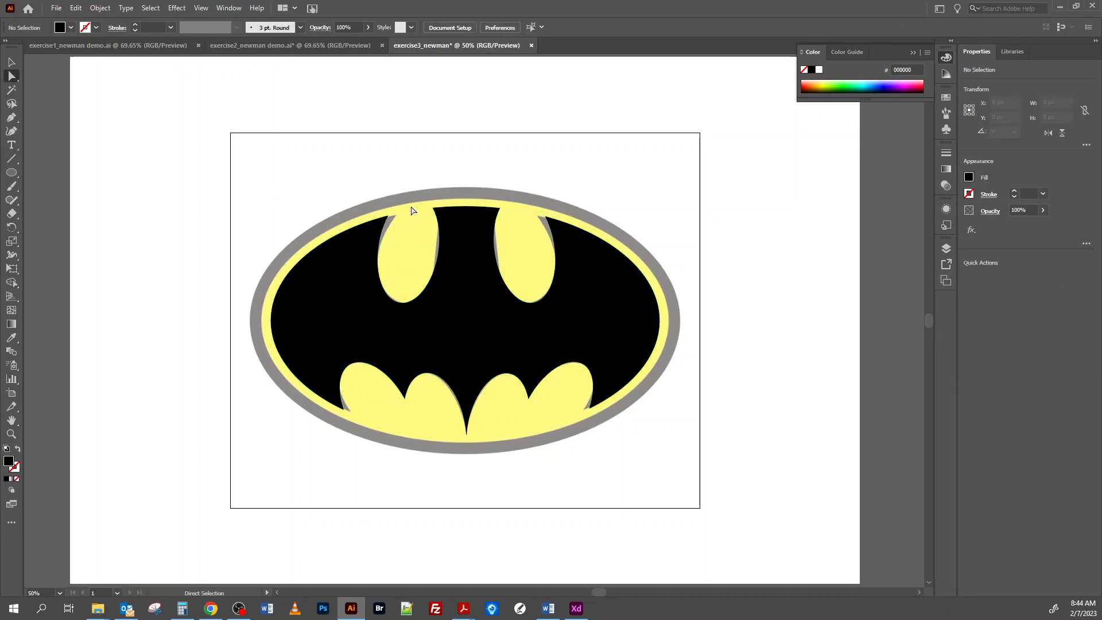
drag(388, 219, 395, 216)
key(ctrl+z)
key(ctrl+equal)
key(ctrl+equal)
key(ctrl+equal)
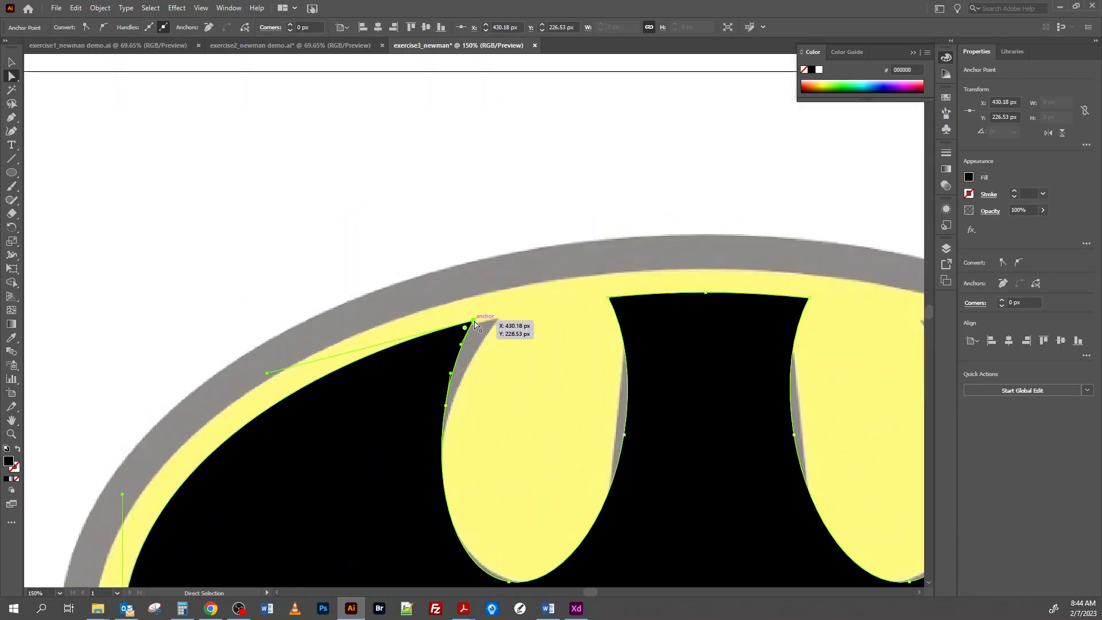
drag(446, 408, 452, 409)
drag(475, 325, 497, 323)
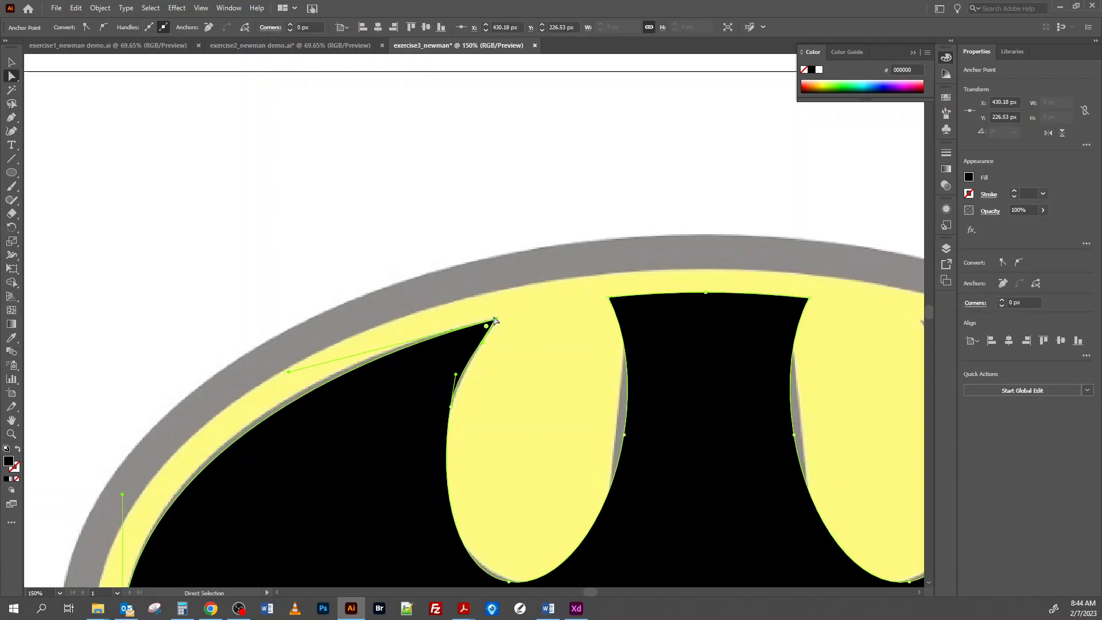
click(488, 230)
click(494, 323)
drag(457, 375, 461, 376)
Step: Reshape the curve below the left wing's inner tip with the Anchor Point tool so it follows the template
scroll(508, 339, down, 3)
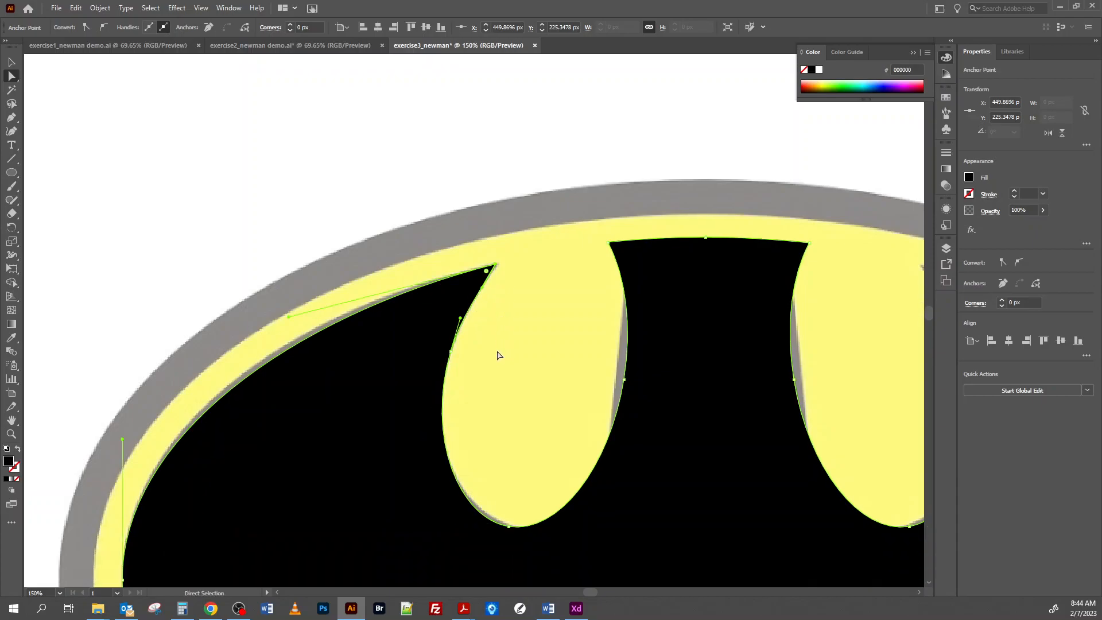
click(12, 117)
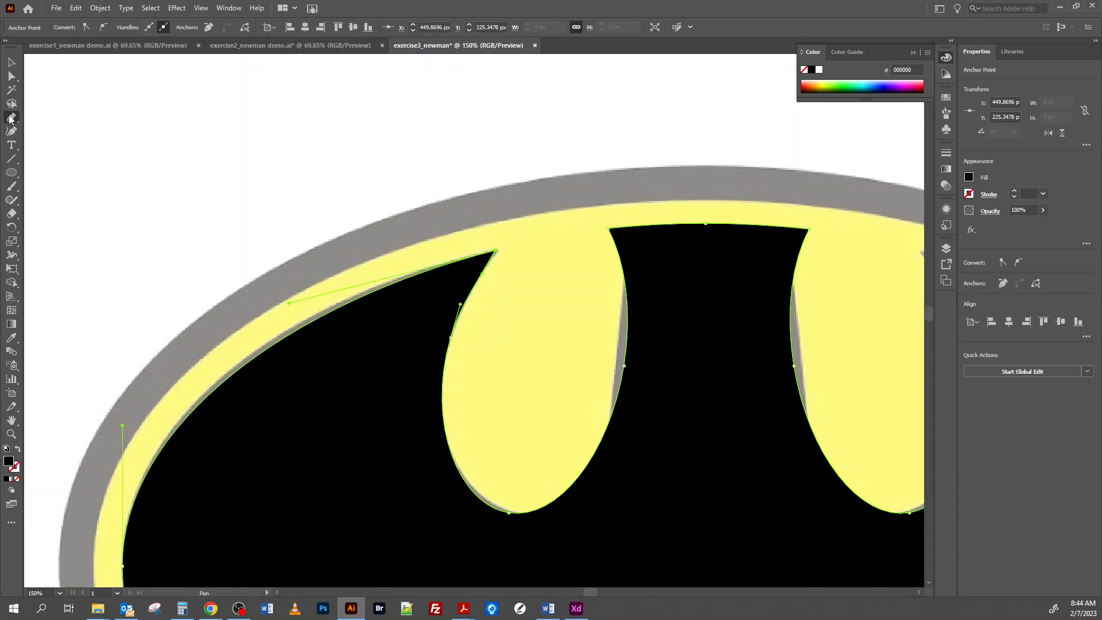
click(54, 160)
drag(460, 304, 465, 300)
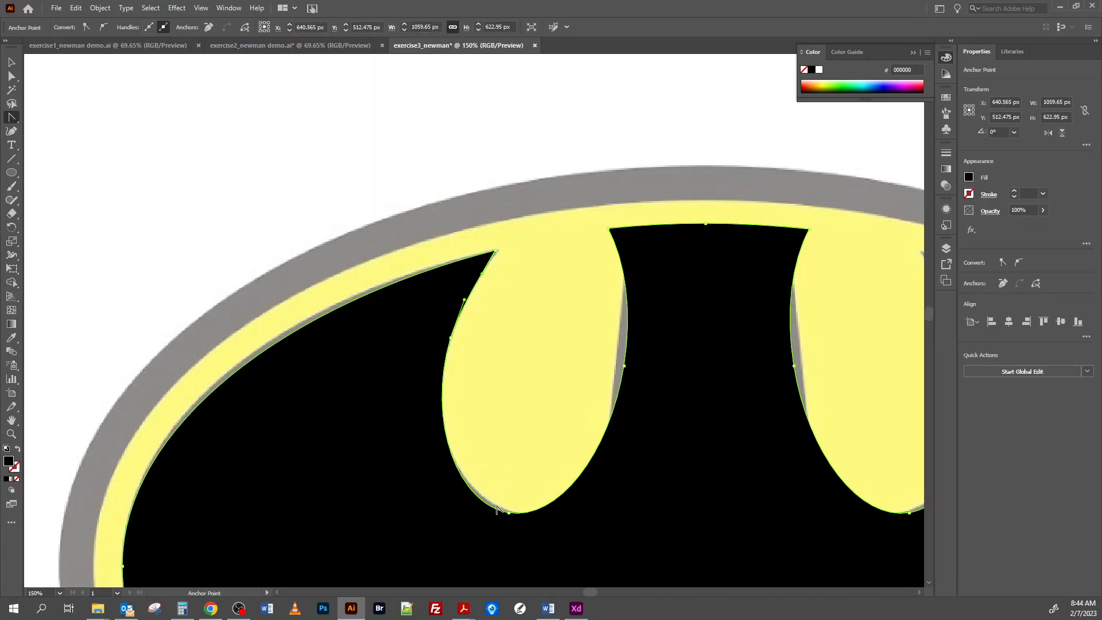
click(12, 75)
click(509, 512)
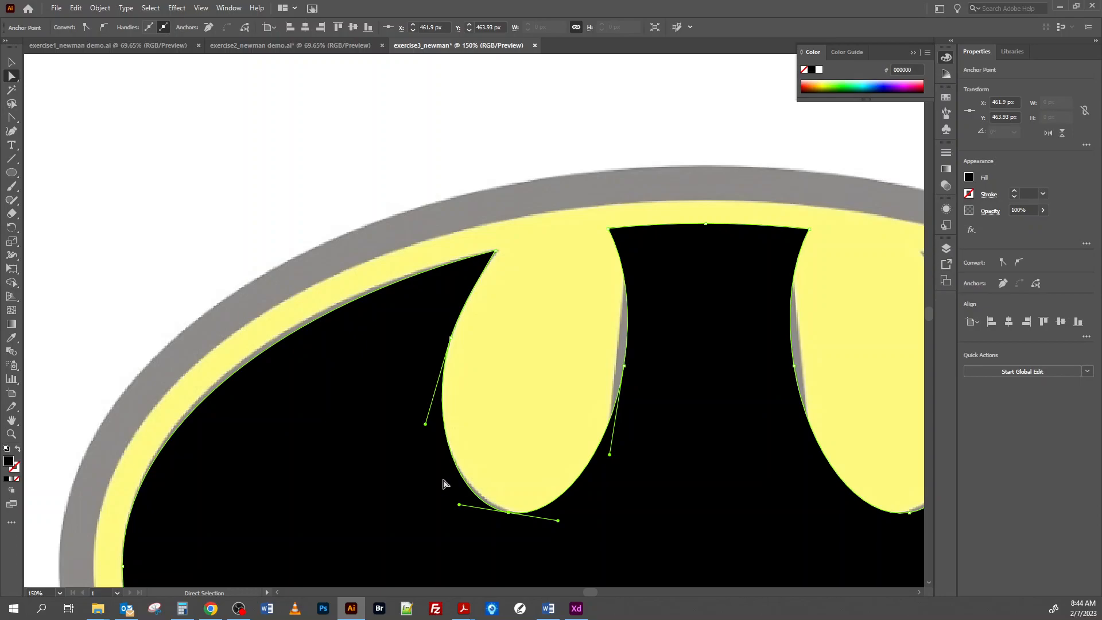
click(12, 119)
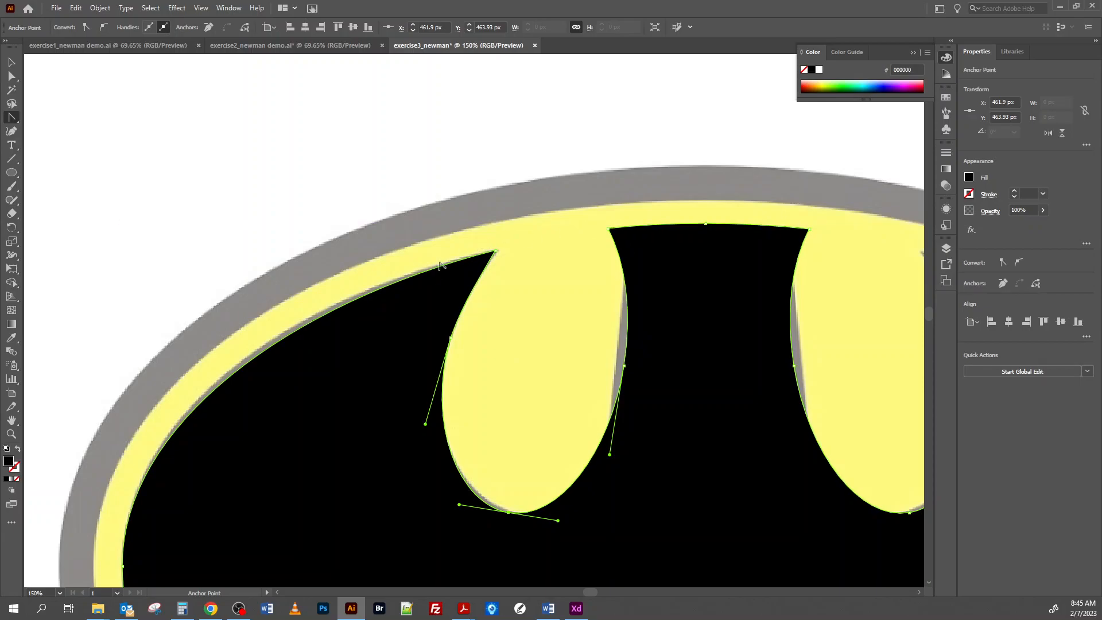
Step: Move the right wing's inner tip to about X 838, Y 226 px, shift the anchor below it inward and adjust its handle to the template
drag(657, 364, 356, 335)
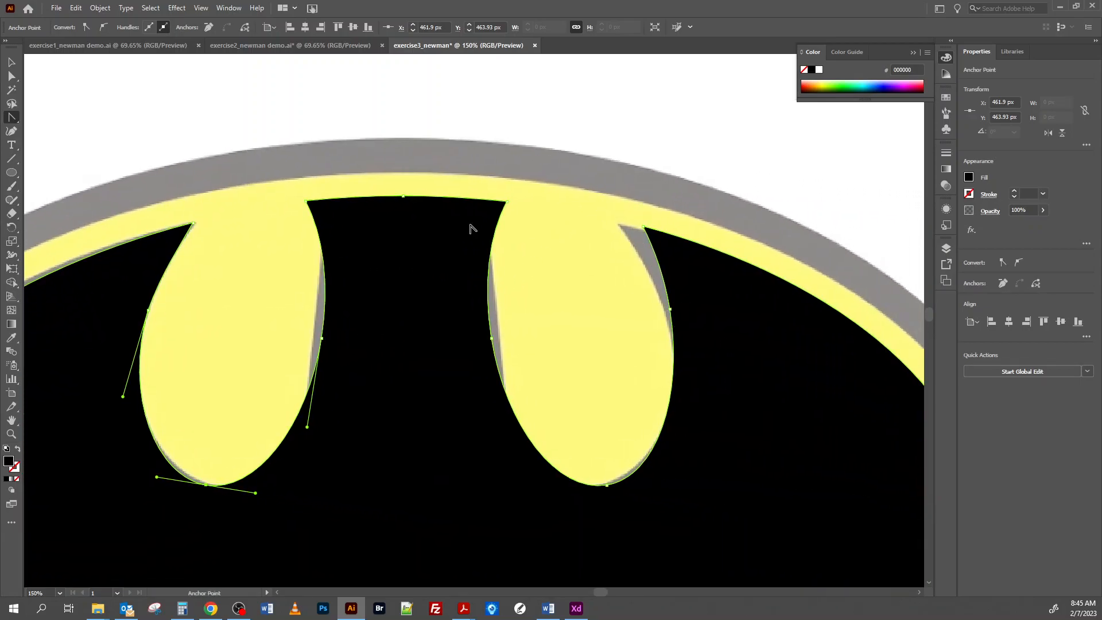
click(12, 79)
click(644, 227)
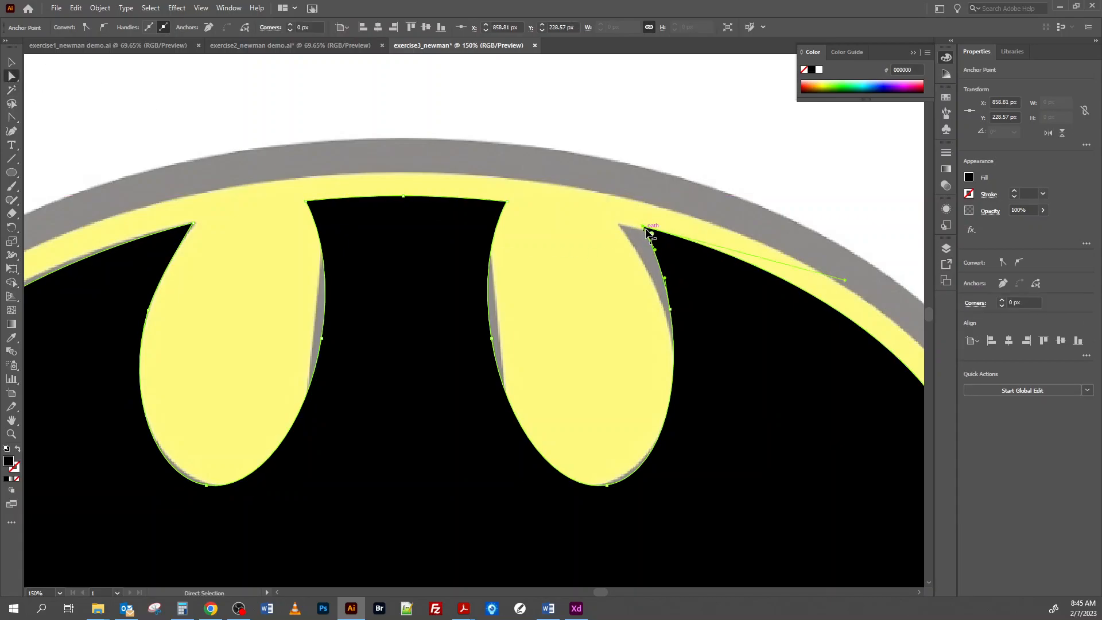
drag(645, 229, 620, 227)
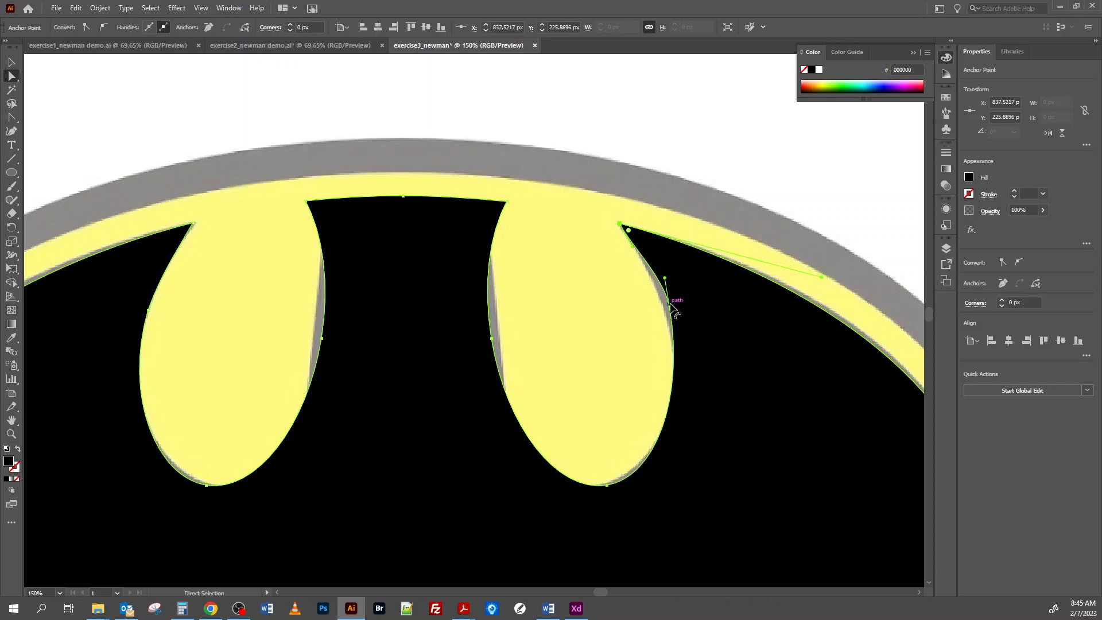
drag(672, 311, 664, 313)
click(11, 117)
drag(659, 281, 657, 279)
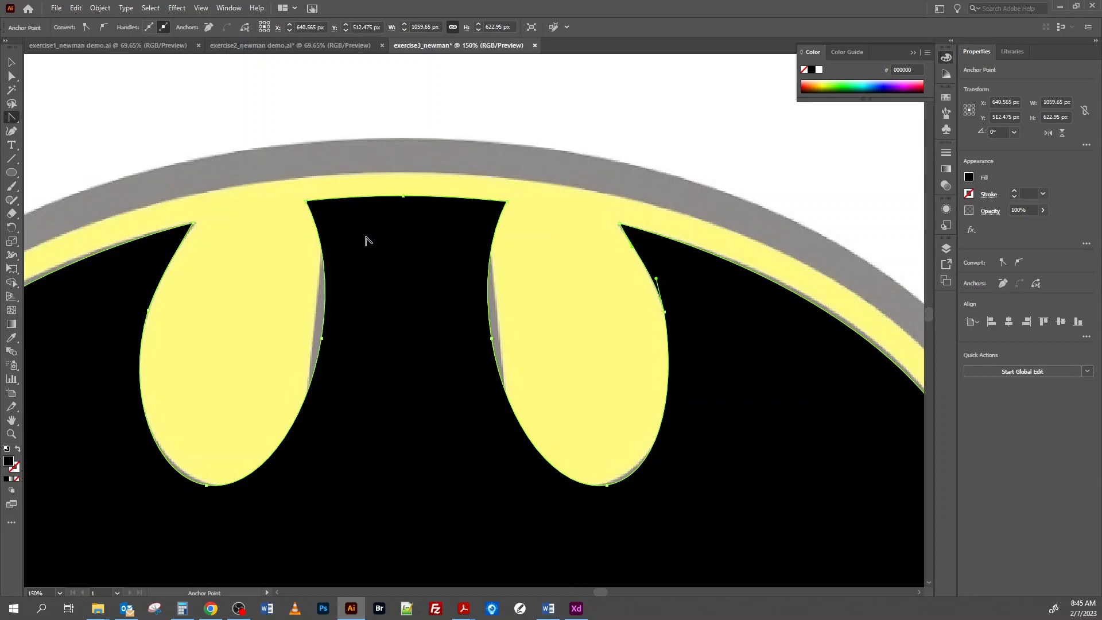
Step: Compare the head with the template by temporarily hiding the trace layer, and add an anchor point on each side of the head's top-centre anchor
click(8, 118)
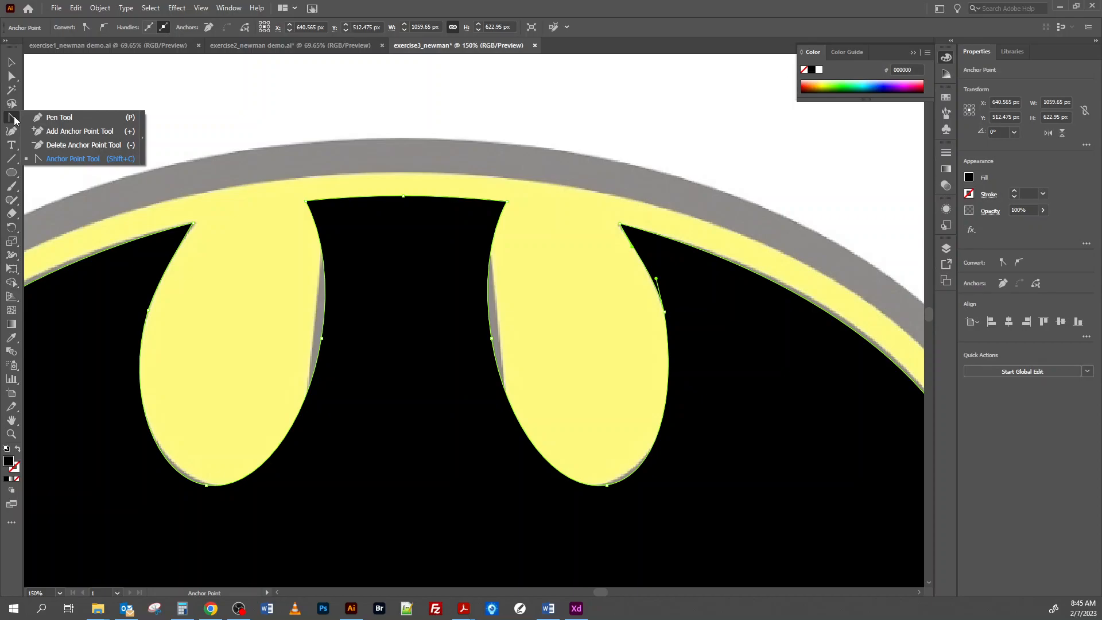
click(43, 131)
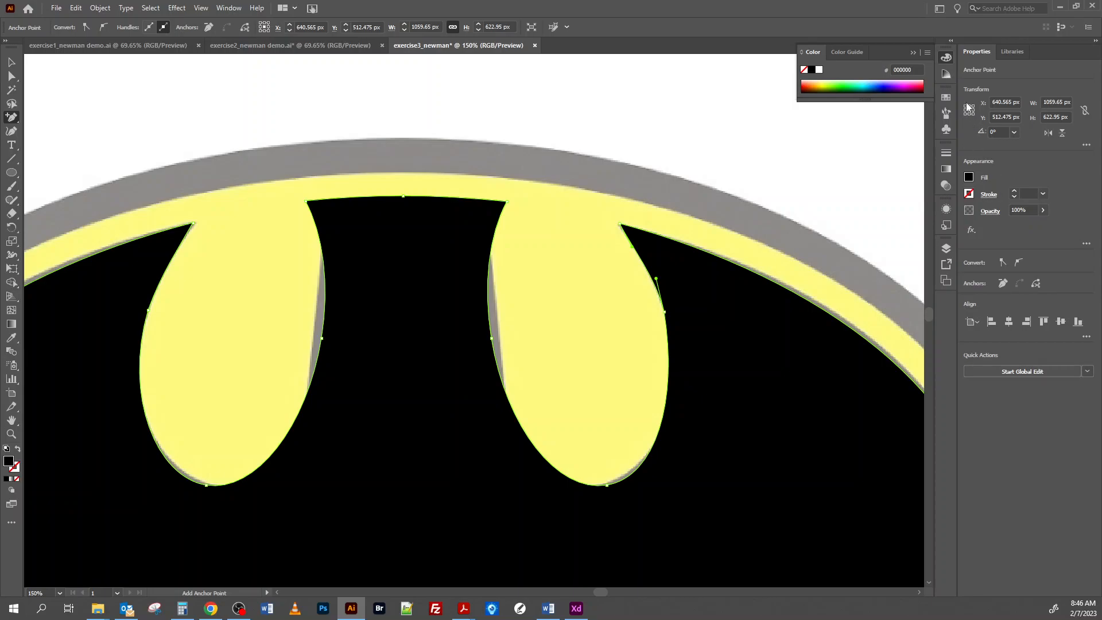
click(946, 249)
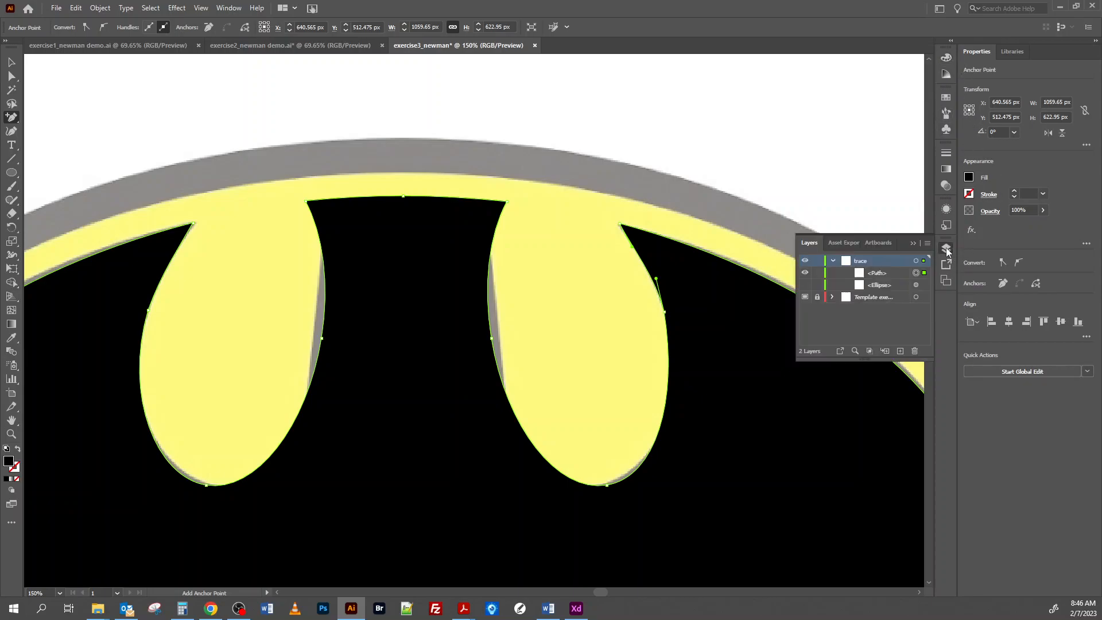
click(804, 297)
click(805, 298)
click(804, 261)
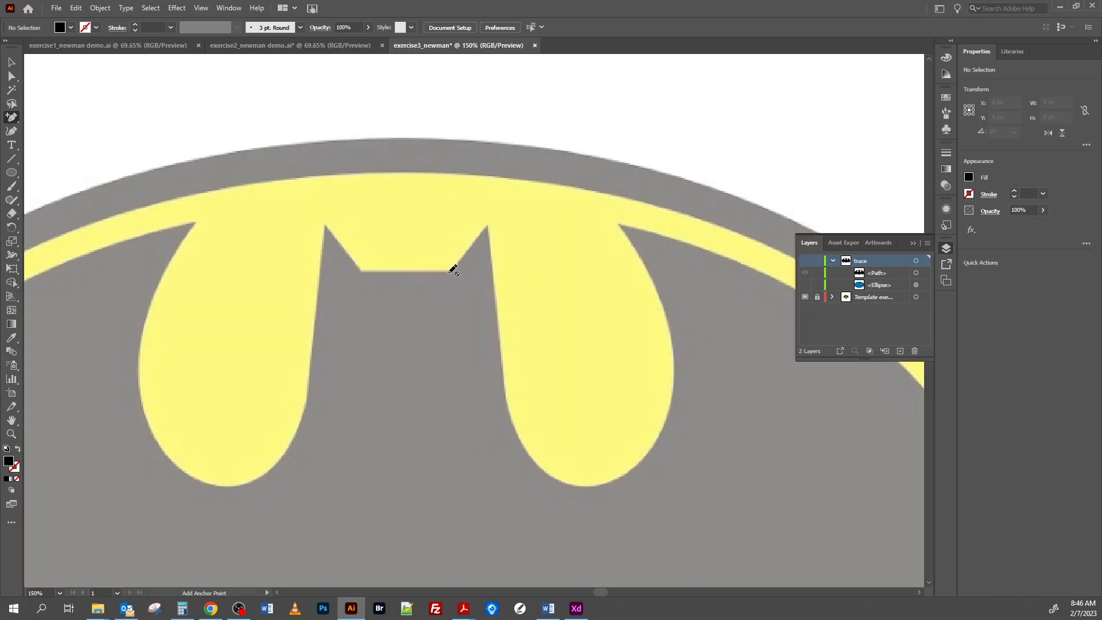
click(805, 261)
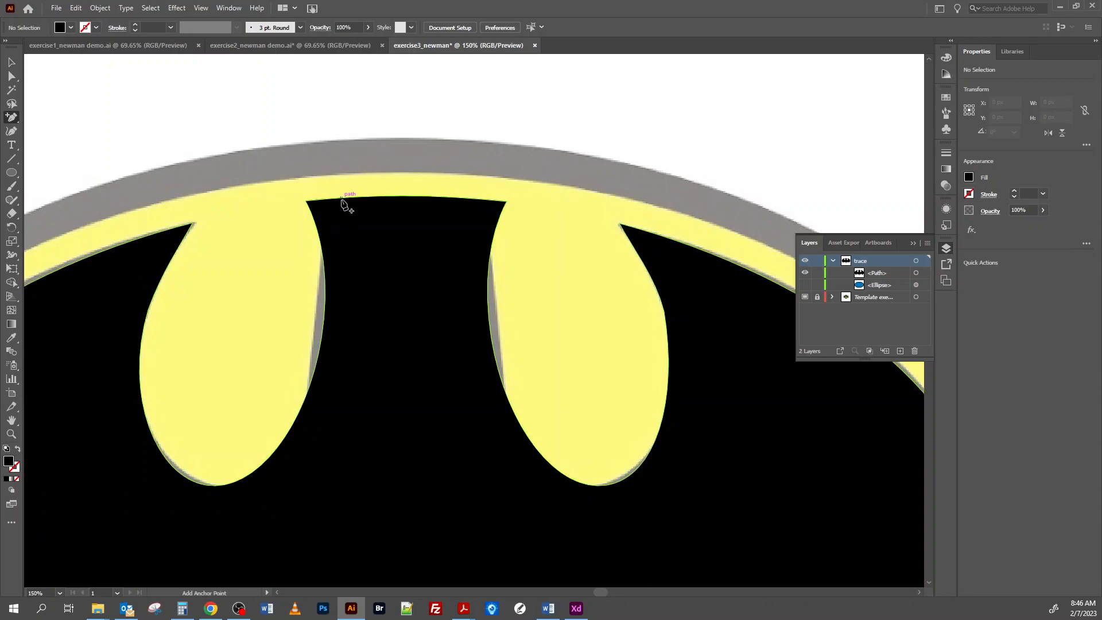
click(342, 199)
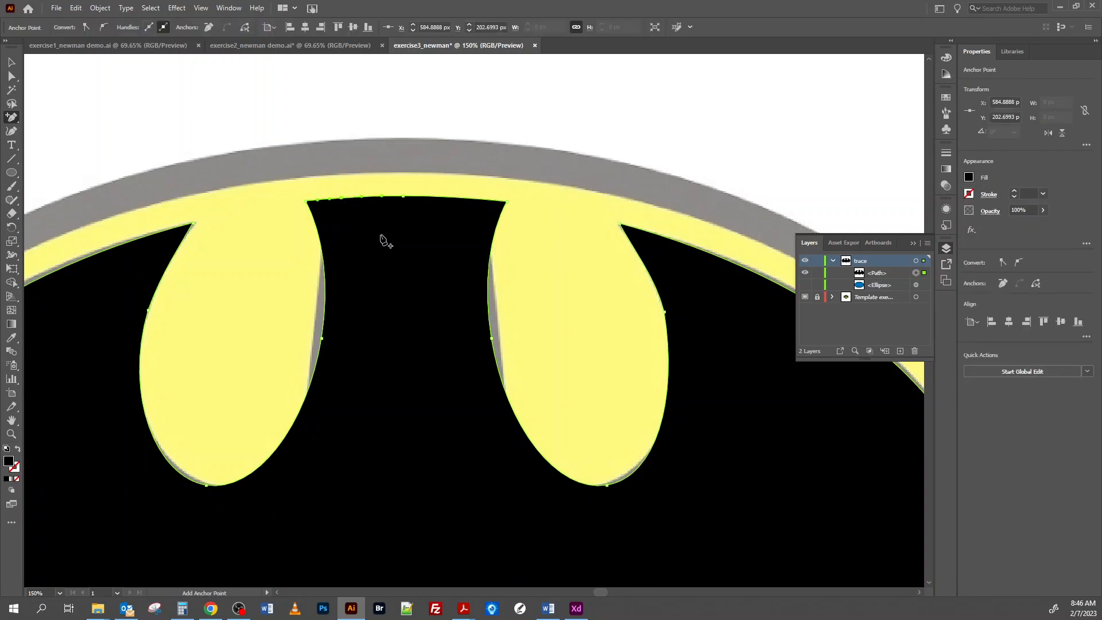
click(469, 201)
Step: Lower the three middle anchors of the head's top edge together to the flat line between the template's ears
click(12, 77)
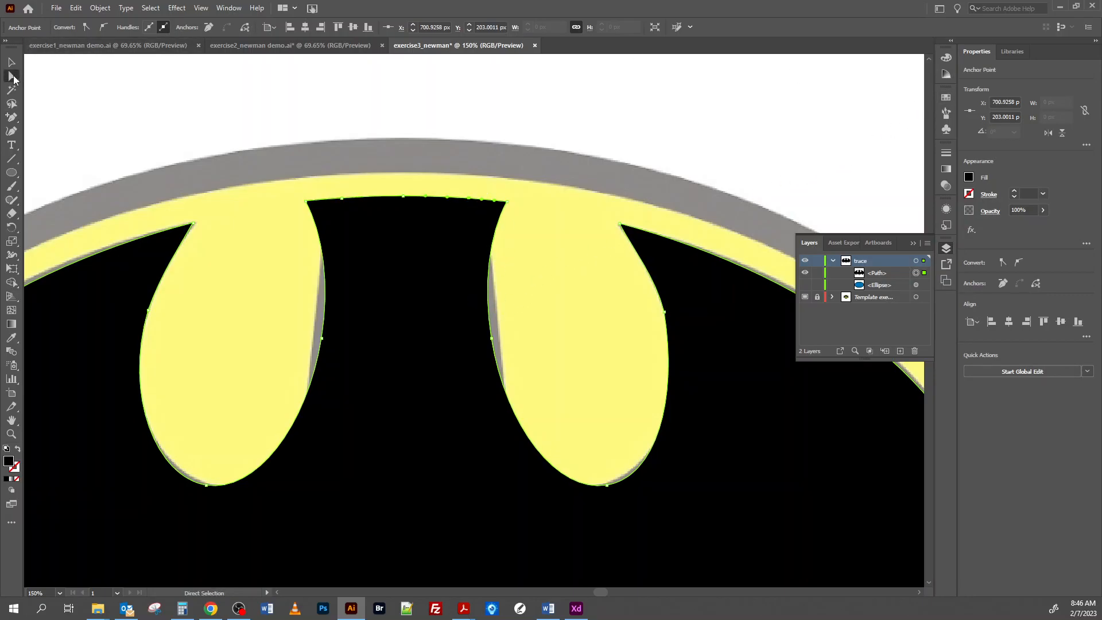
click(342, 200)
click(343, 201)
shift+click(403, 197)
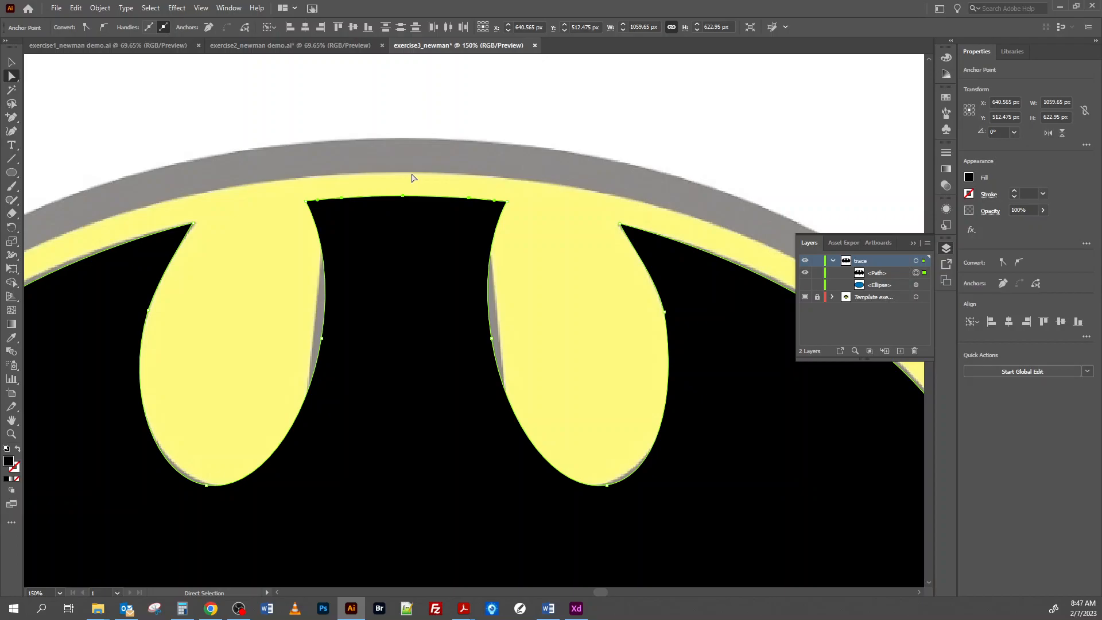
key(Down)
key(Down)
key(Down)
key(Down)
key(Down)
key(Down)
key(Down)
key(Down)
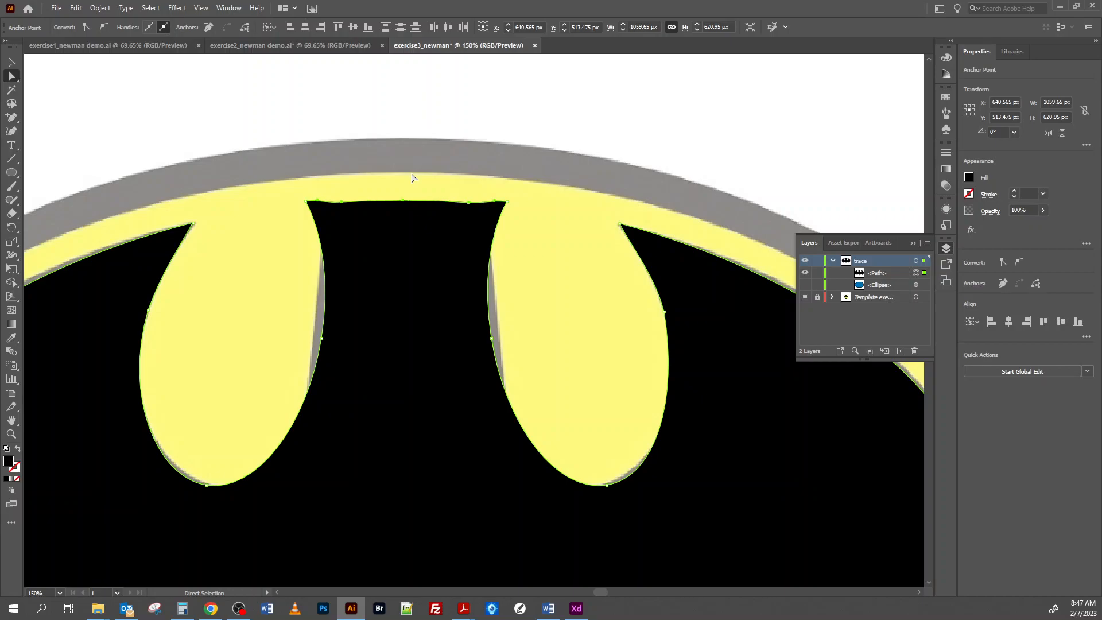
key(Down)
key(Down)
key(Down)
key(Down)
key(Down)
key(Down)
key(Down)
key(Down)
key(Down)
key(Down)
key(Down)
key(Down)
key(Down)
key(Down)
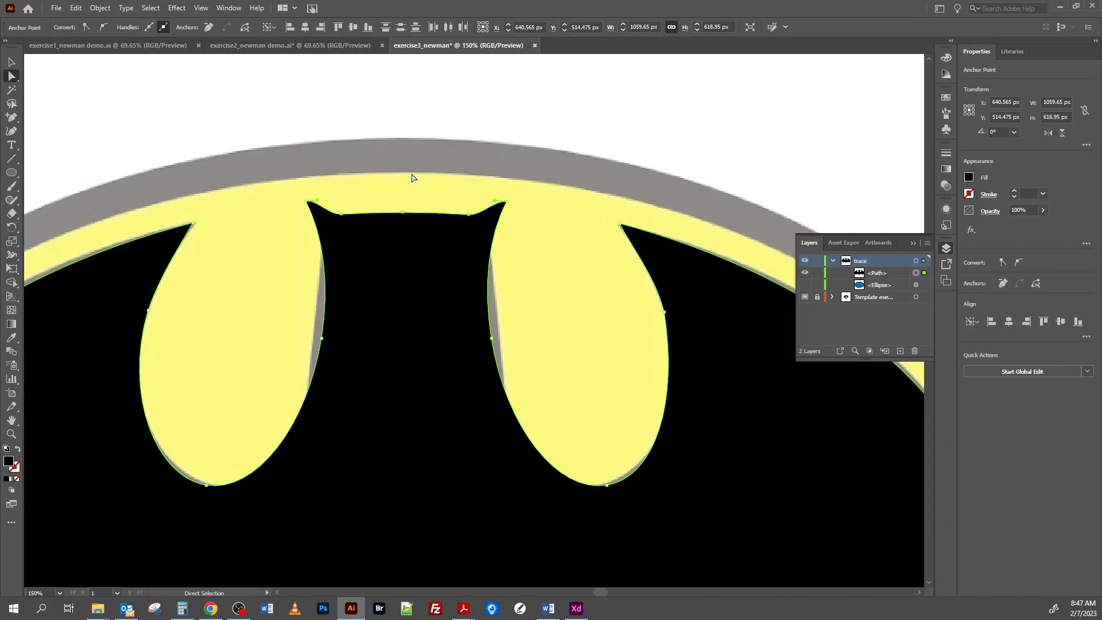
key(Down)
key(Down)
key(Down)
key(Down)
key(Down)
key(Down)
key(Down)
key(Down)
key(Down)
key(Down)
key(Down)
key(Down)
key(Down)
key(Down)
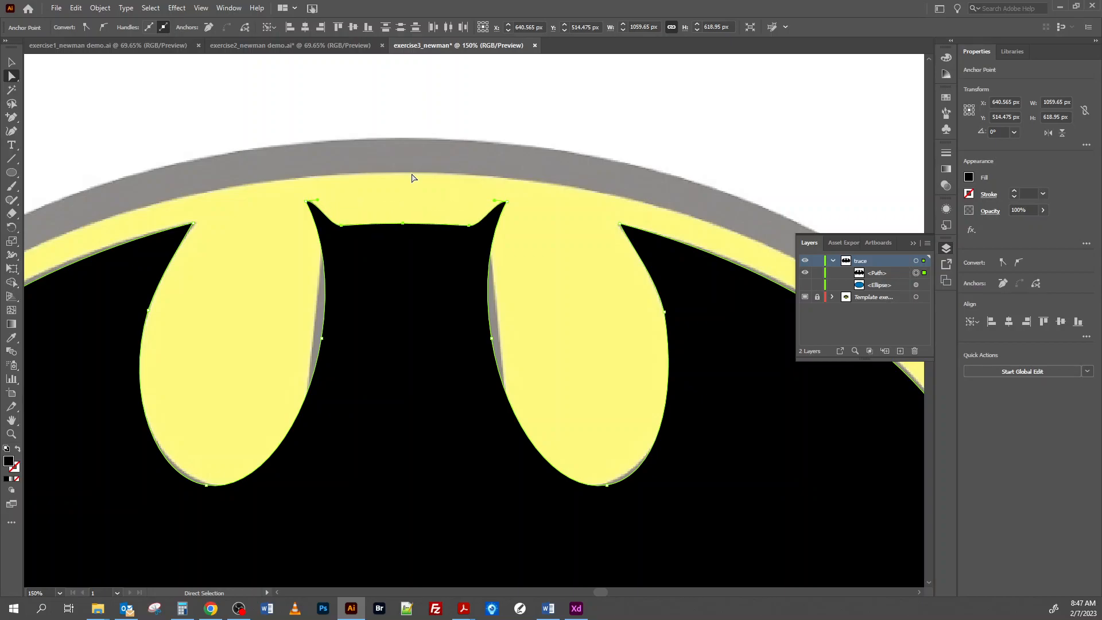
key(Down)
key(Down)
key(Down)
key(Down)
key(Down)
key(Down)
key(Down)
key(Down)
key(Down)
key(Down)
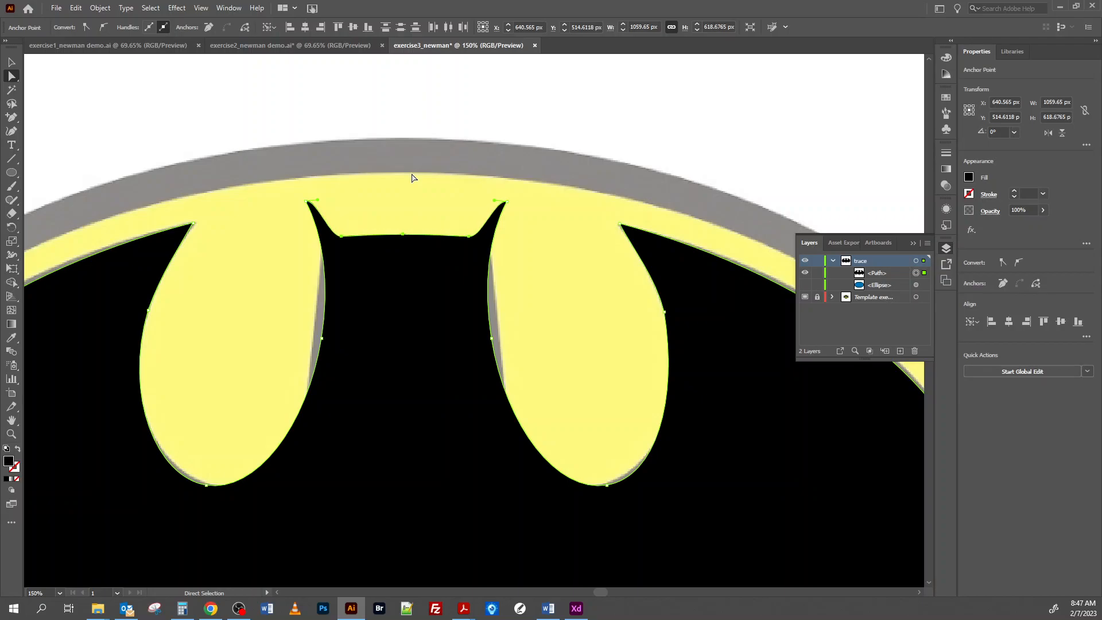
key(Down)
key(Down)
key(Down)
key(Down)
key(Down)
key(Down)
key(Down)
key(Down)
key(Down)
key(Down)
key(Down)
key(Down)
key(Down)
key(Down)
key(Down)
key(Down)
key(Down)
key(Down)
key(Down)
key(Down)
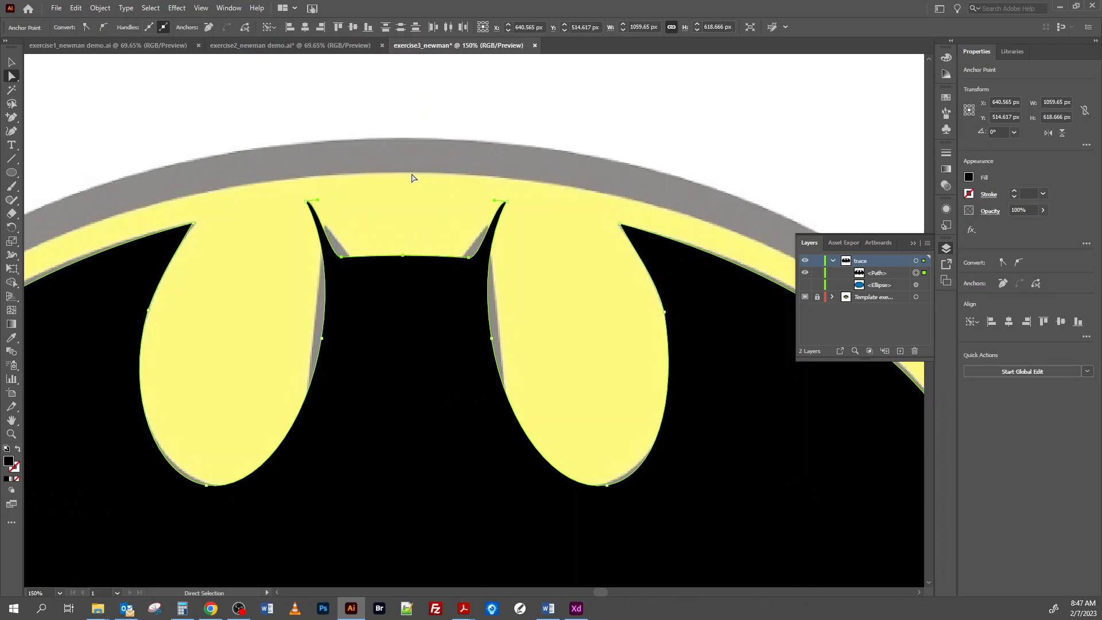
key(Down)
key(Down)
key(Down)
key(Down)
key(Down)
key(Down)
key(Down)
key(Down)
key(Down)
key(Down)
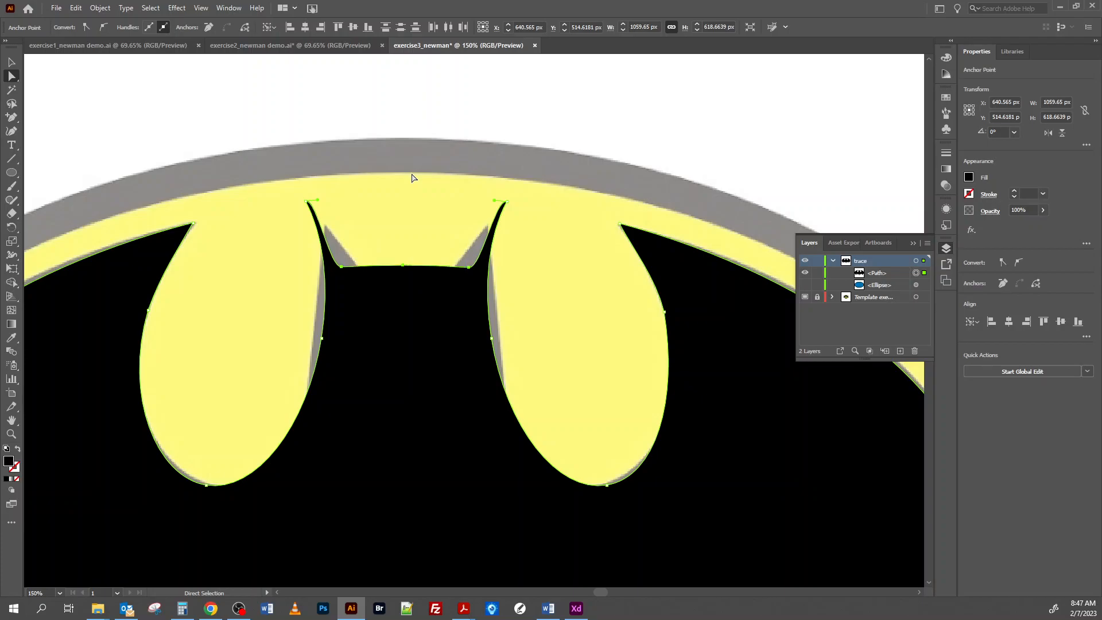
key(Down)
key(Down)
key(Down)
key(Down)
key(Down)
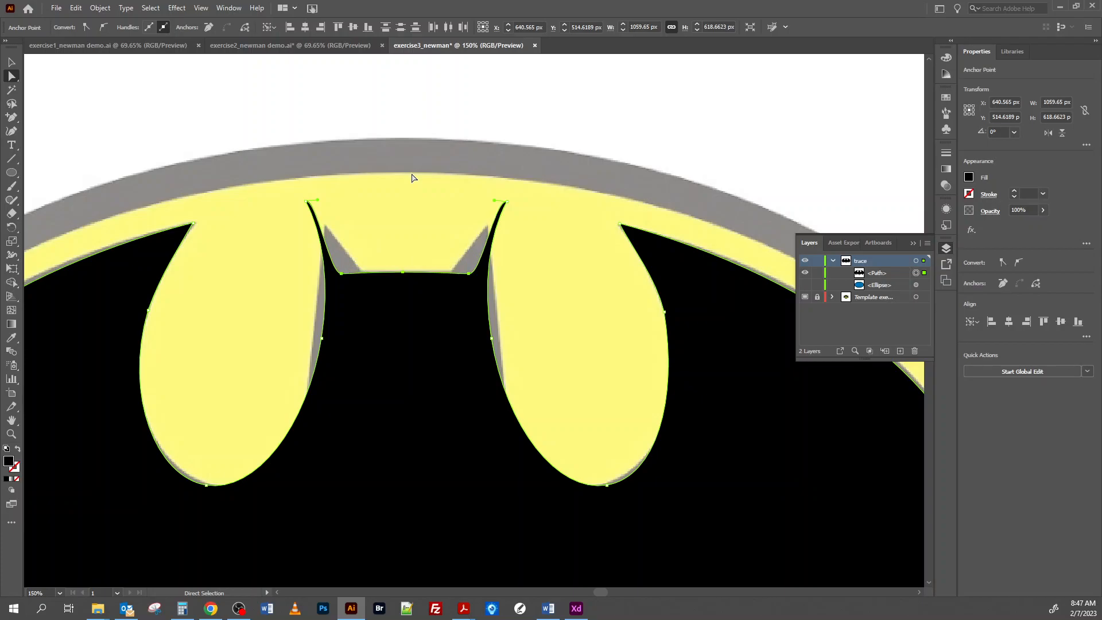
Step: Nudge the head's three middle top anchors up slightly to sit on the template's flat line between the ears
key(Up)
key(Up)
key(Up)
key(Up)
key(Up)
key(Up)
key(Up)
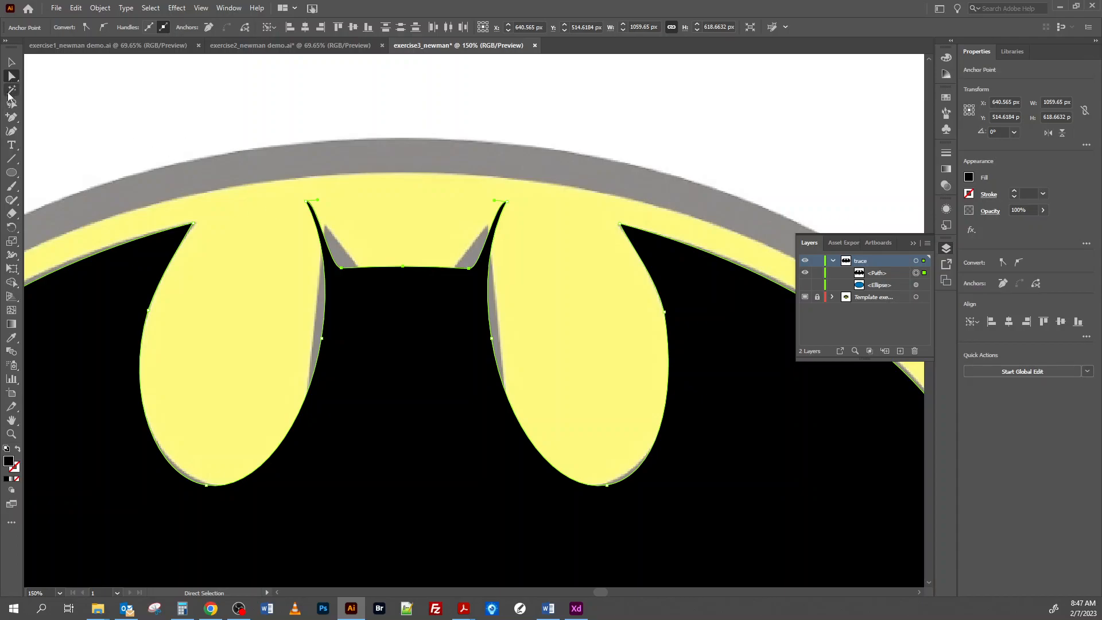
Step: Swing the left ear tip's handle down along the ear's inner edge with the Anchor Point tool
drag(12, 117, 46, 159)
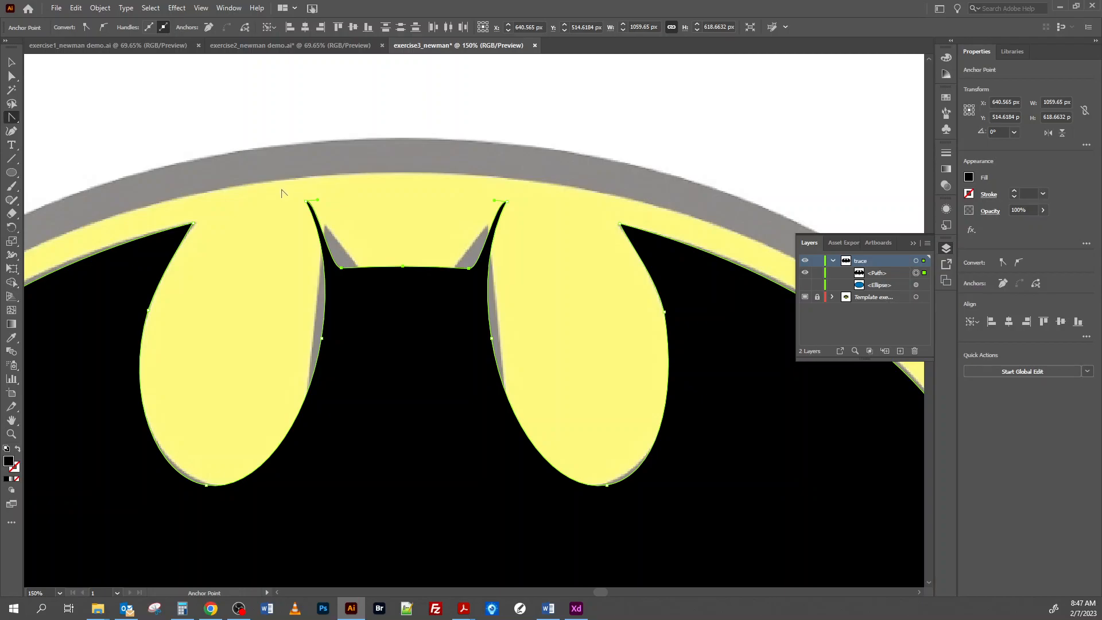
drag(319, 201, 318, 219)
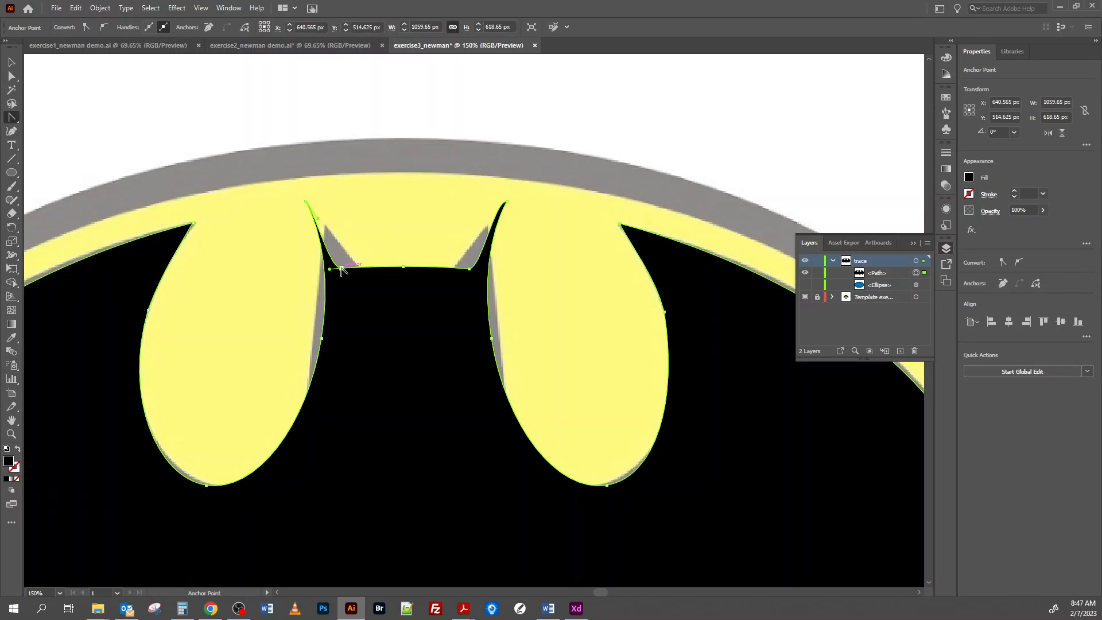
Step: Shift the head's left corner anchor right to about X 607 px and the left ear tip right to about X 558 px
click(10, 77)
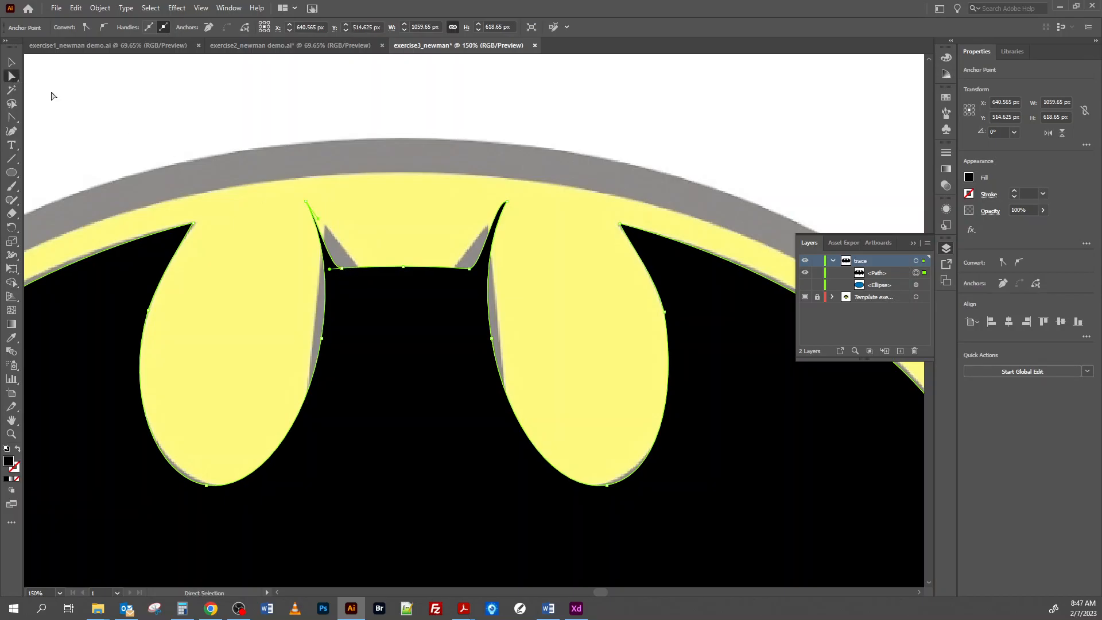
drag(342, 269, 345, 275)
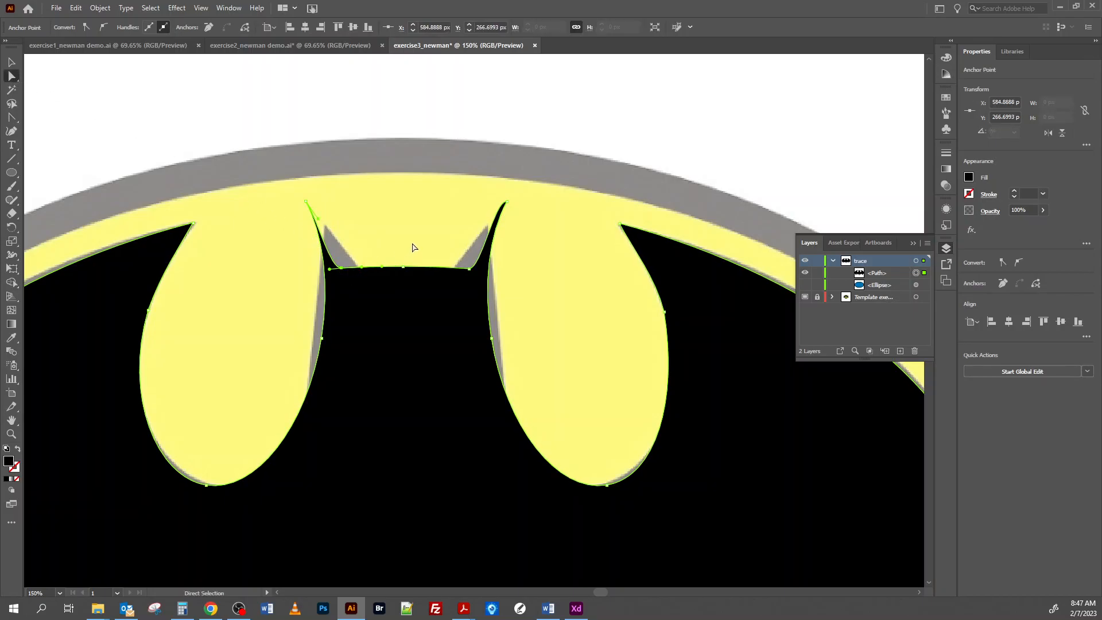
key(Right)
key(Right)
key(Right)
key(Right)
key(Right)
key(Right)
key(Right)
key(Right)
key(Right)
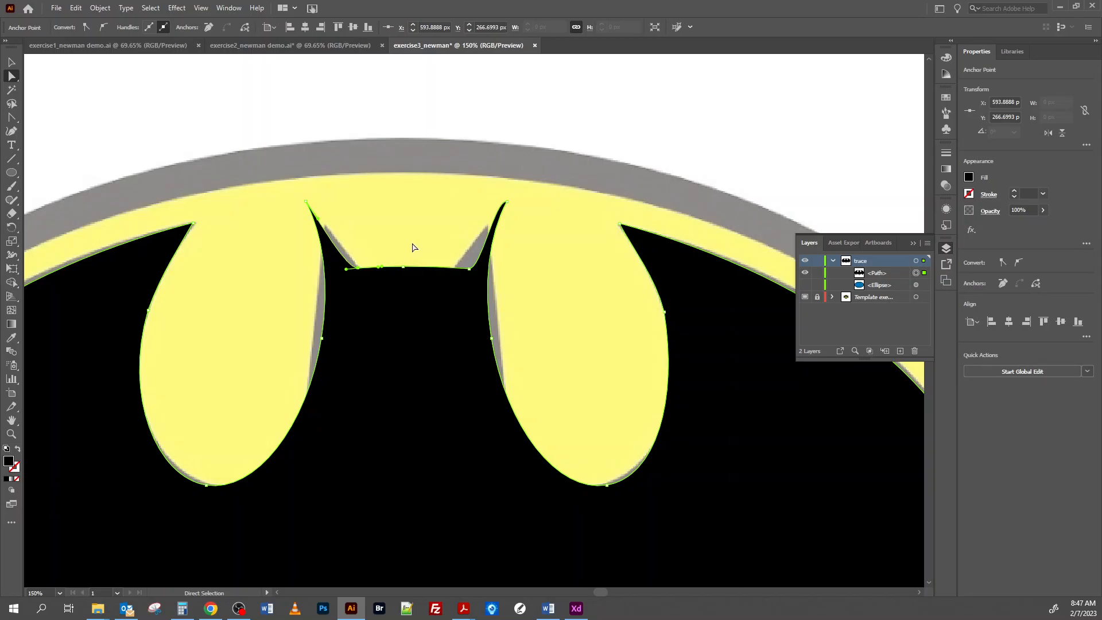
key(Right)
key(Right)
key(Right)
key(Right)
key(Right)
click(307, 202)
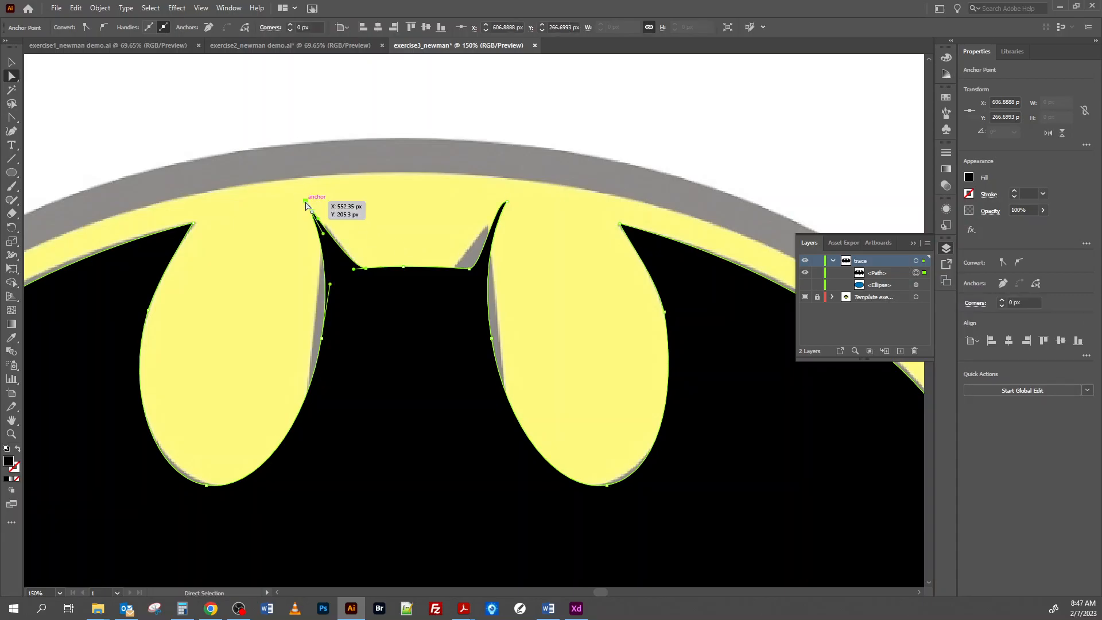
drag(307, 205, 313, 204)
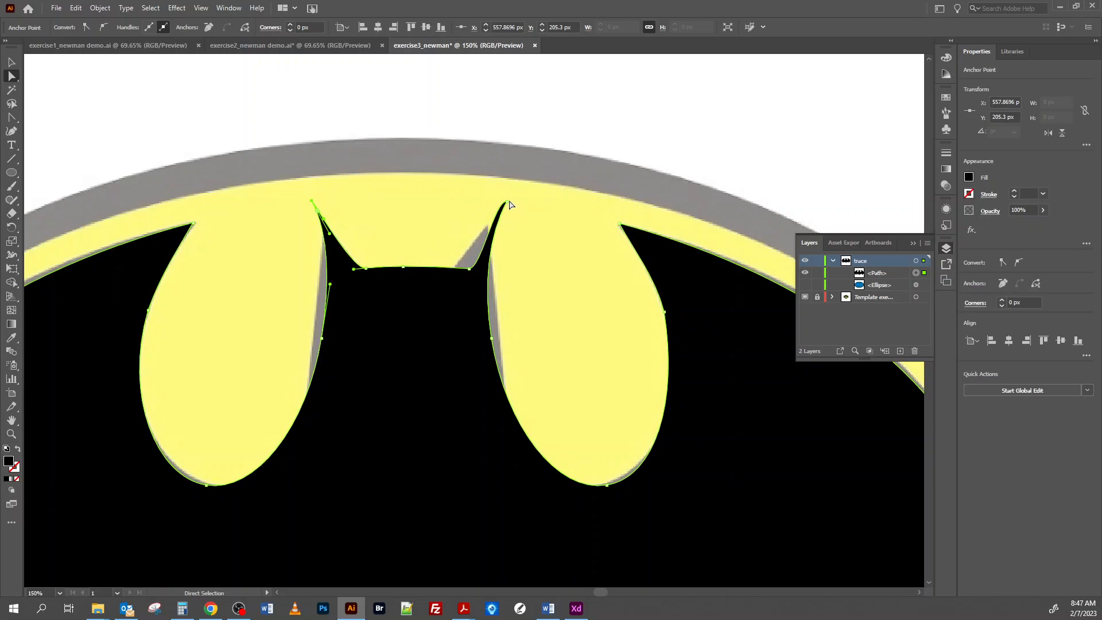
Step: Swing the right ear tip's handle down along the ear's inner edge with the Anchor Point tool
click(16, 117)
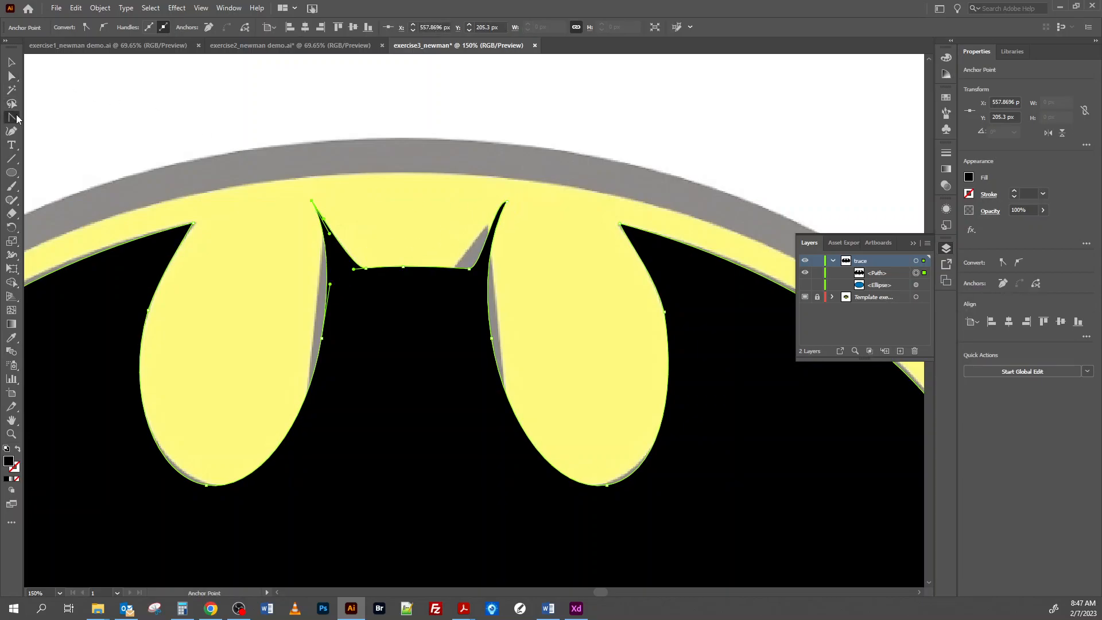
key(a)
click(506, 202)
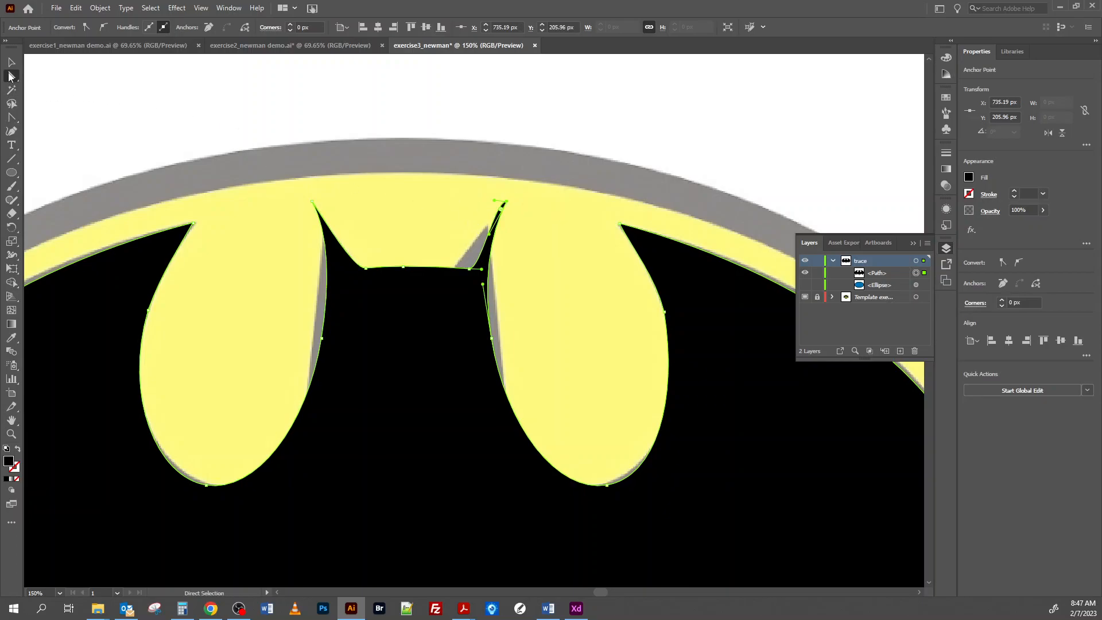
click(12, 119)
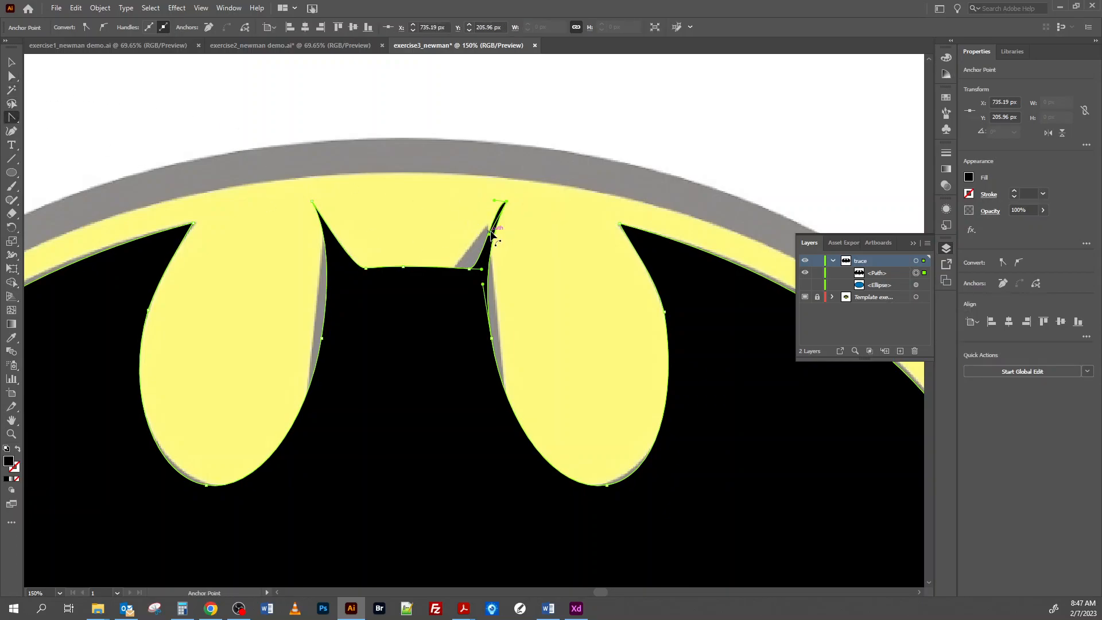
drag(494, 200, 488, 246)
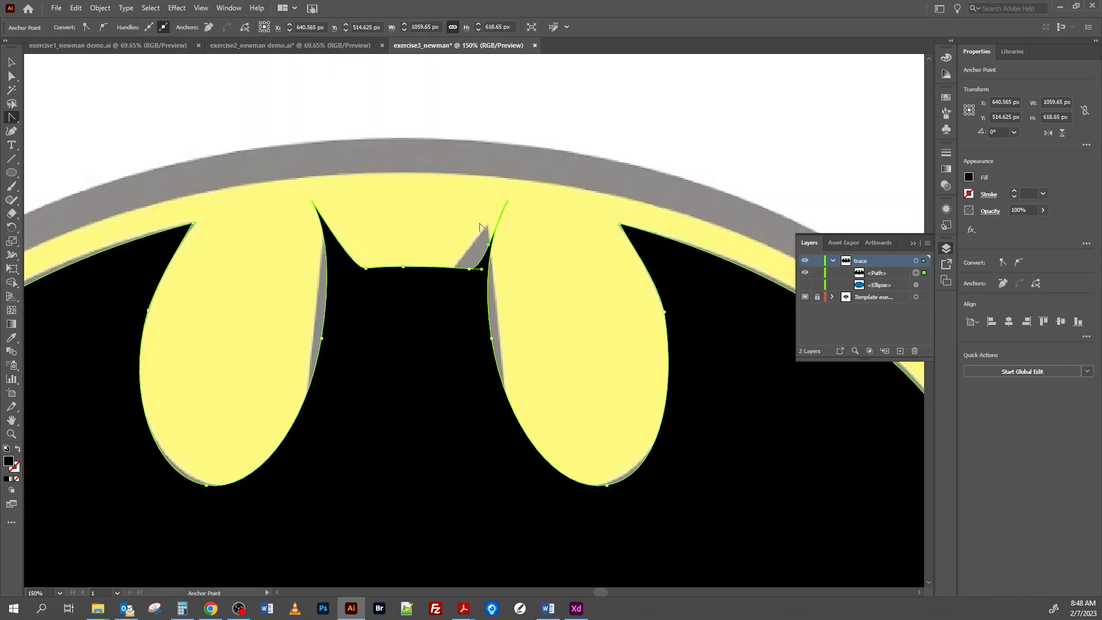
Step: Shift the head's right corner anchor left to the template's corner and move the right ear tip to about X 726, Y 203 px
click(11, 75)
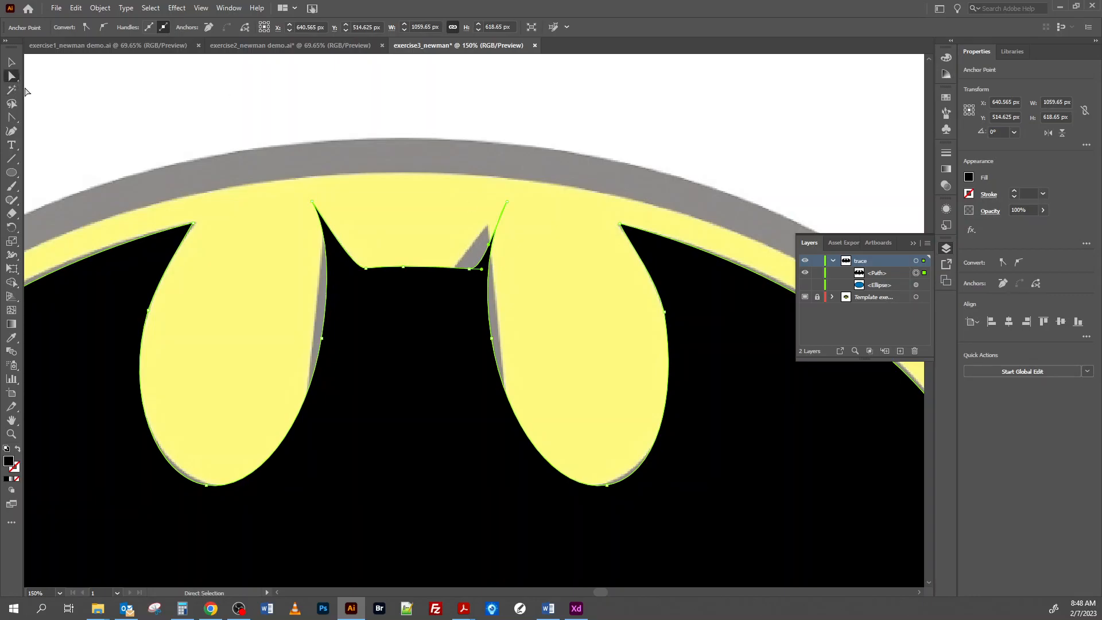
click(470, 269)
key(Left)
key(Left)
key(Left)
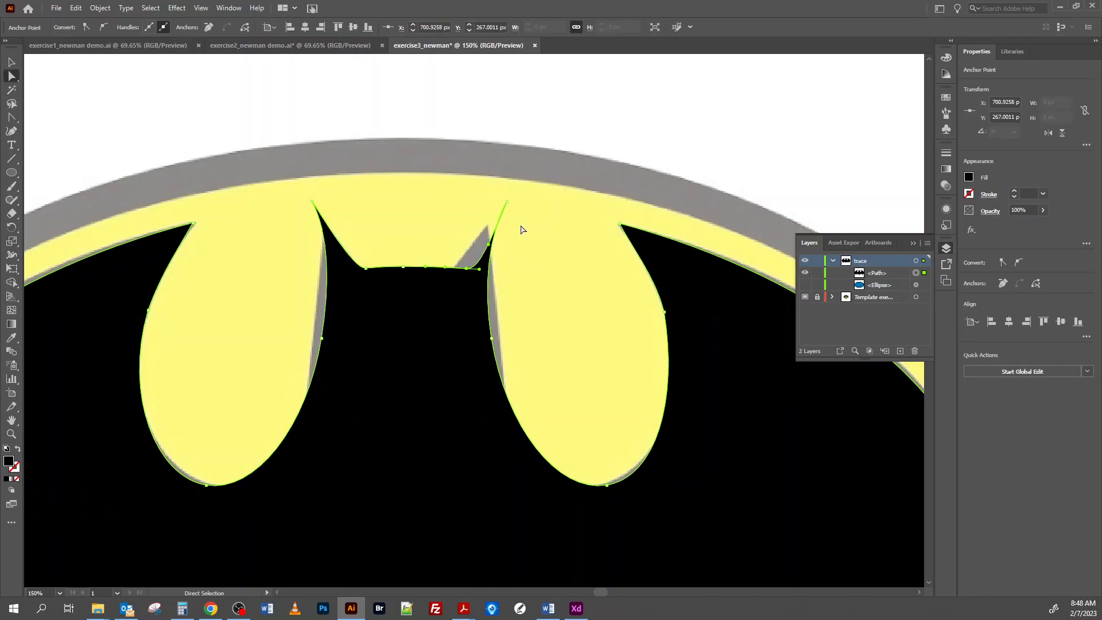
key(Left)
key(Left)
key(Left)
key(Left)
key(Left)
key(Left)
key(Left)
key(Left)
key(Left)
key(Left)
key(Left)
key(Left)
key(Left)
key(Left)
key(Left)
key(Left)
drag(507, 202, 497, 199)
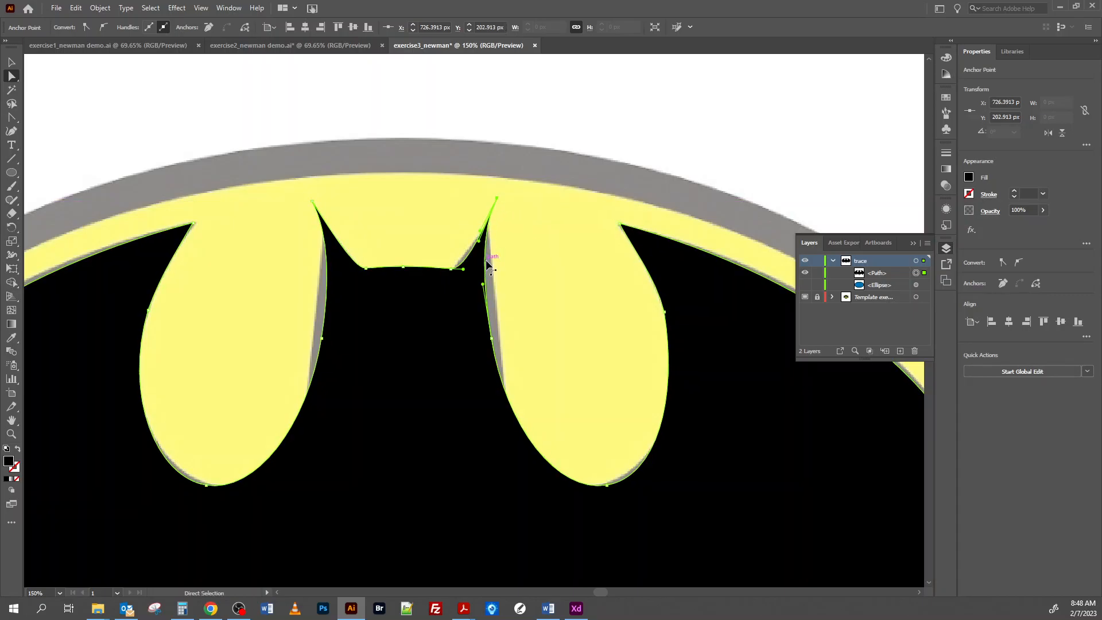
Step: Straighten both ears' inner edges by redirecting the handles of the head's two corner anchors along the template with the Anchor Point tool
click(18, 119)
drag(463, 269, 471, 239)
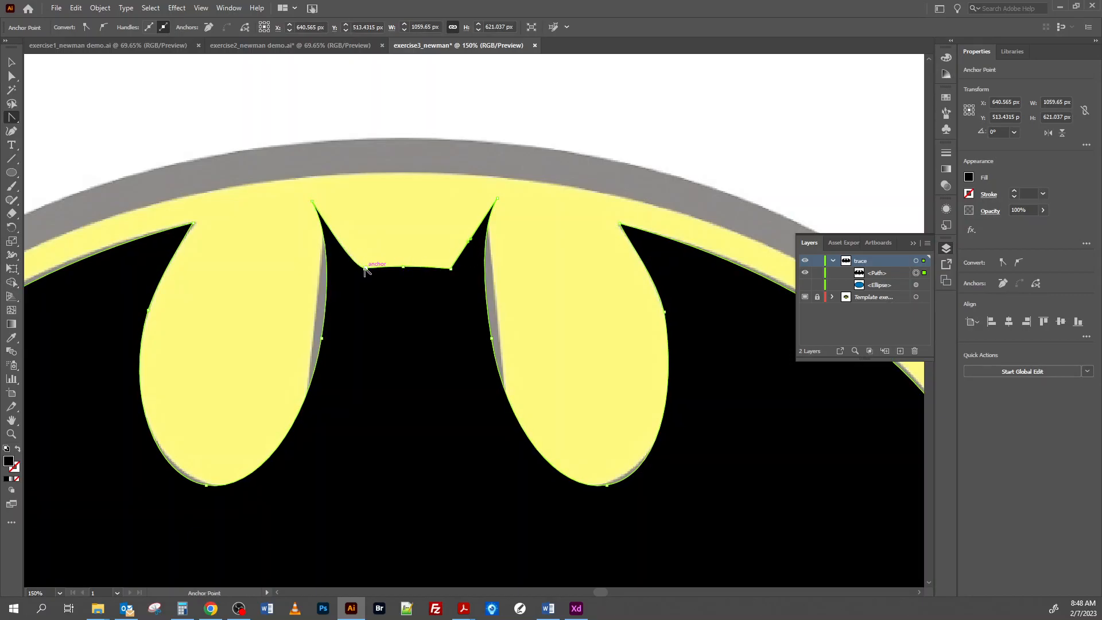
click(12, 76)
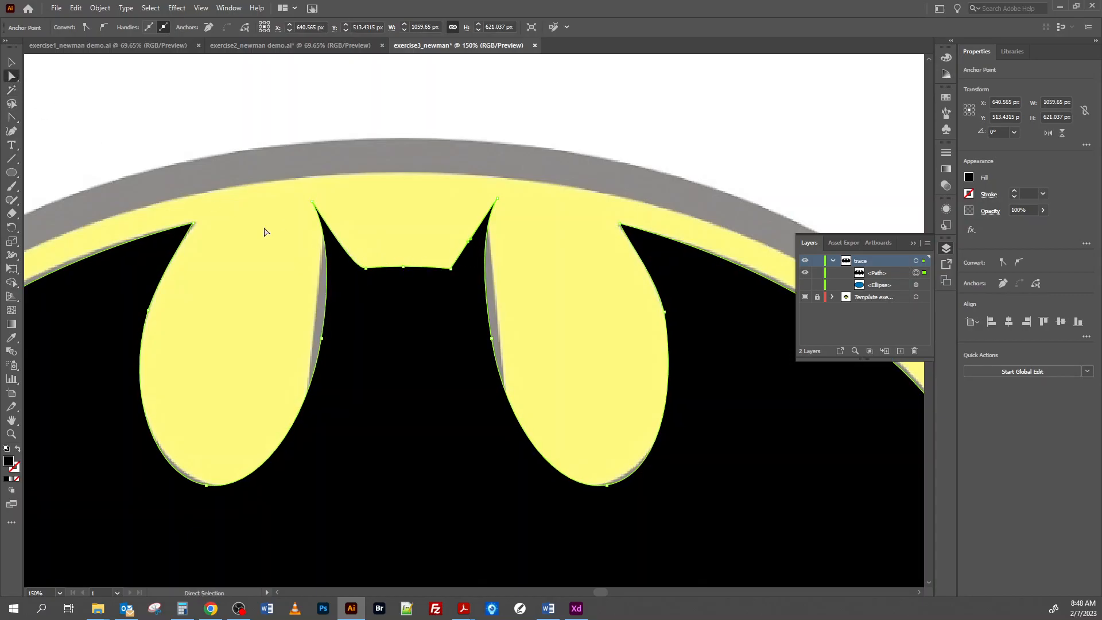
click(366, 268)
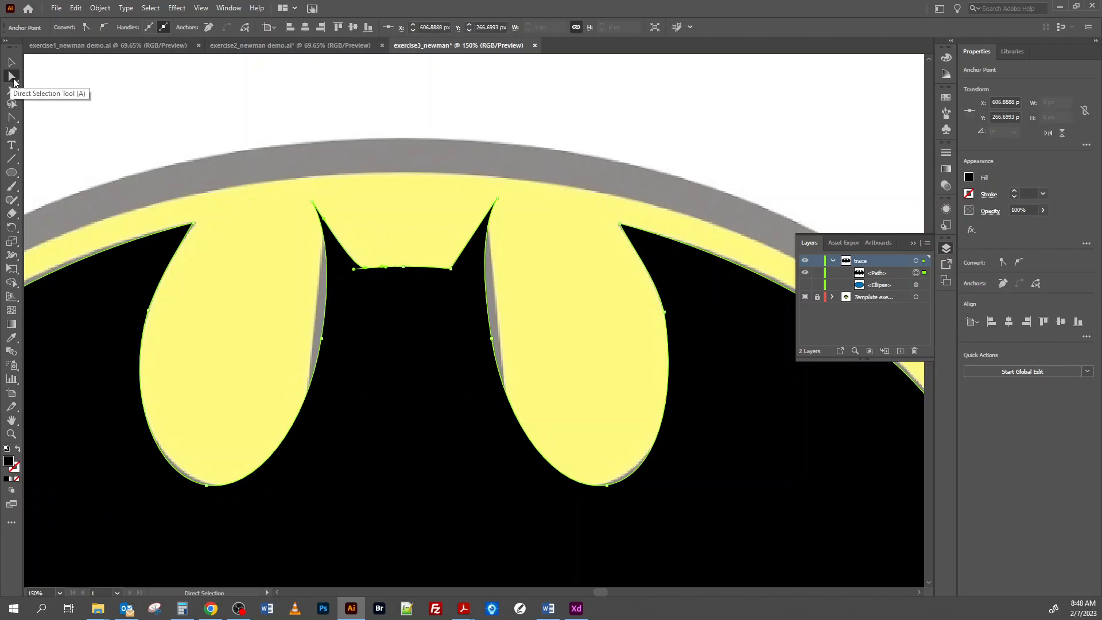
click(12, 118)
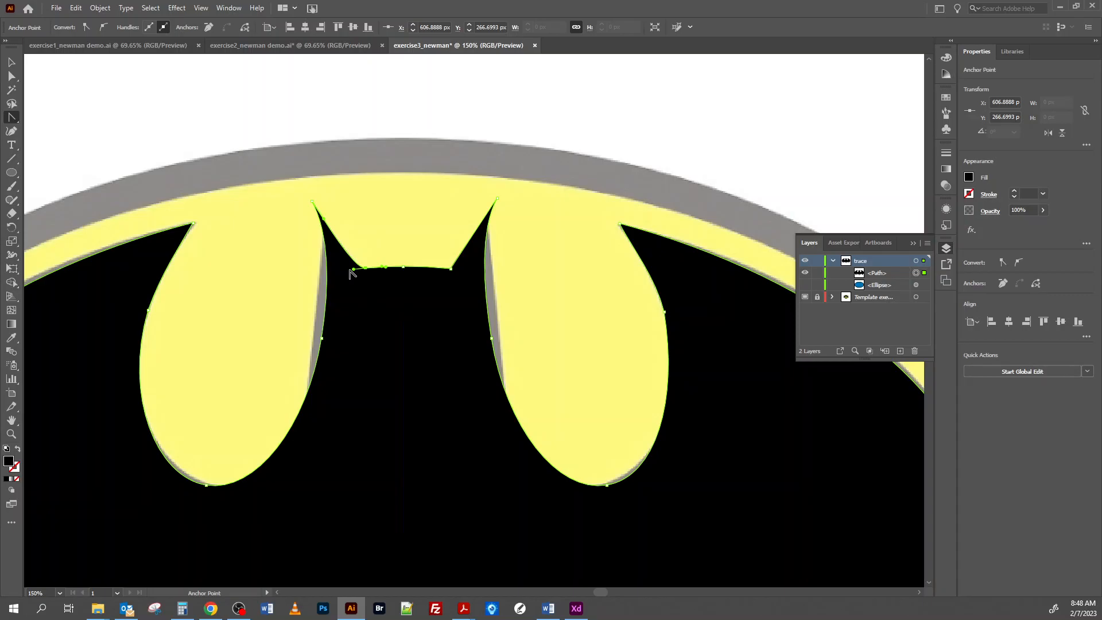
drag(353, 269, 328, 224)
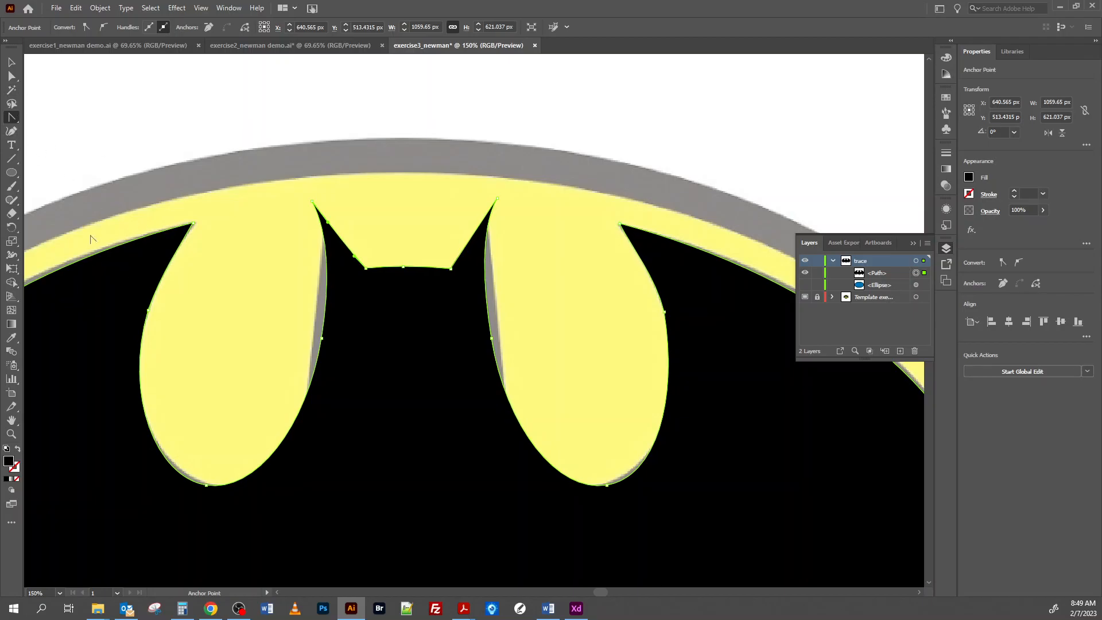
Step: Compare the traced bat with the template around the head, the upper wing cutouts and the bottom scallops
key(ctrl+minus)
key(ctrl+minus)
key(ctrl+minus)
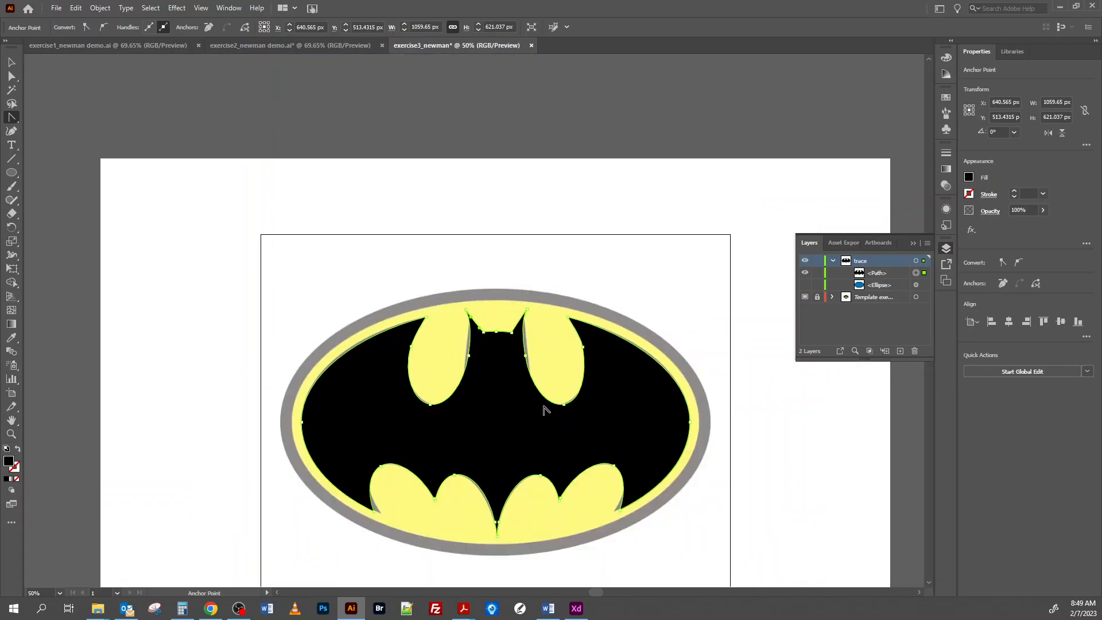
key(ctrl+plus)
key(ctrl+plus)
key(ctrl+plus)
scroll(582, 363, down, 12)
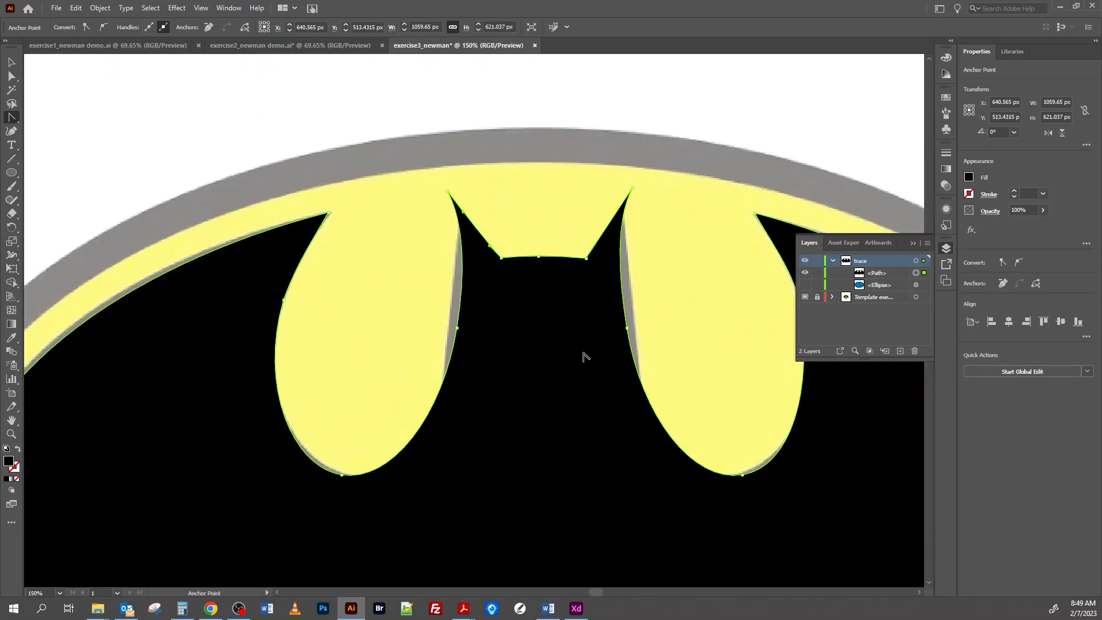
scroll(570, 382, down, 3)
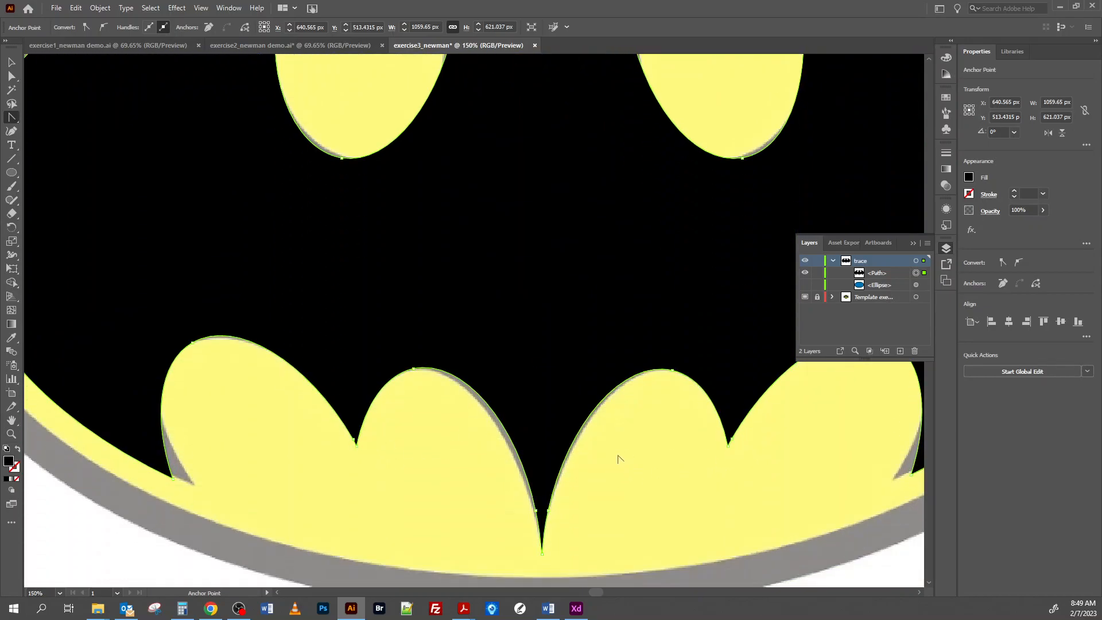
scroll(366, 488, left, 3)
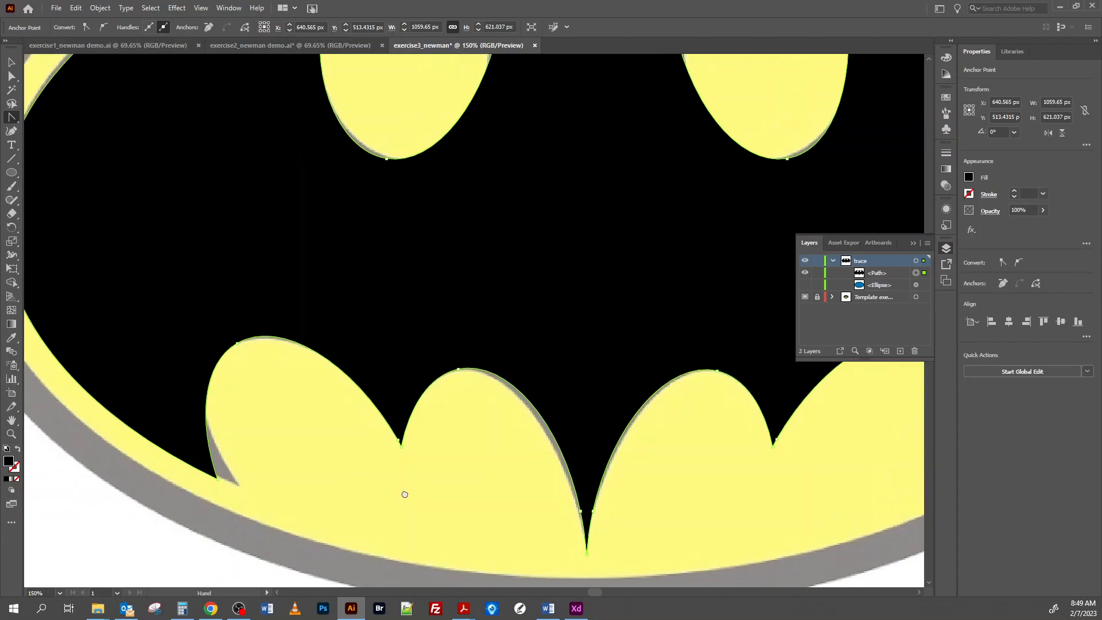
drag(497, 482, 320, 512)
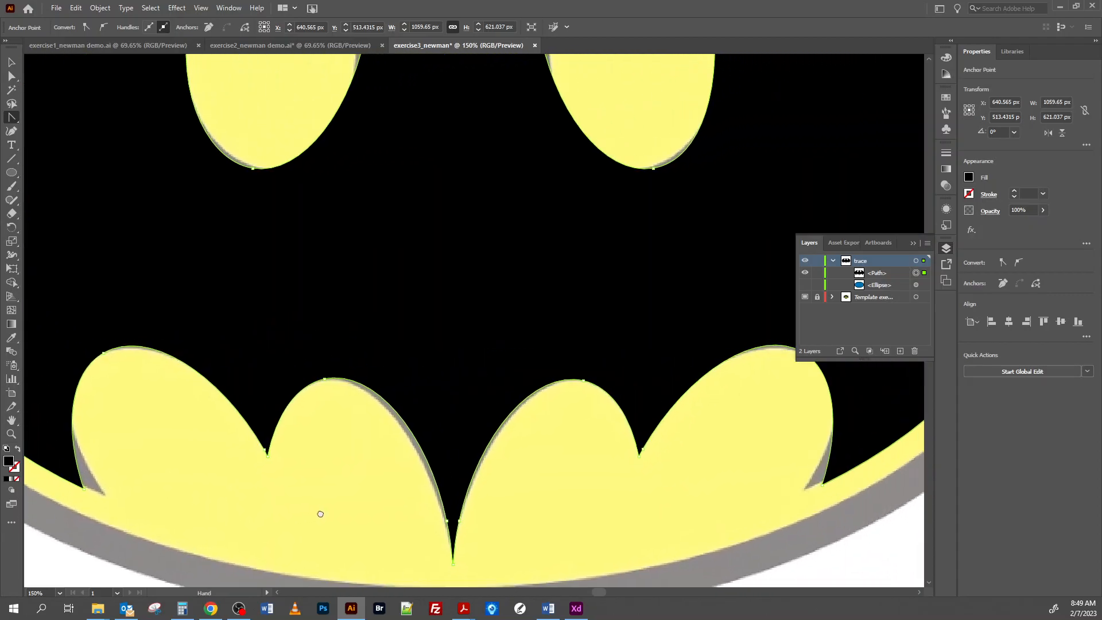
key(ctrl+minus)
key(ctrl+minus)
key(ctrl+minus)
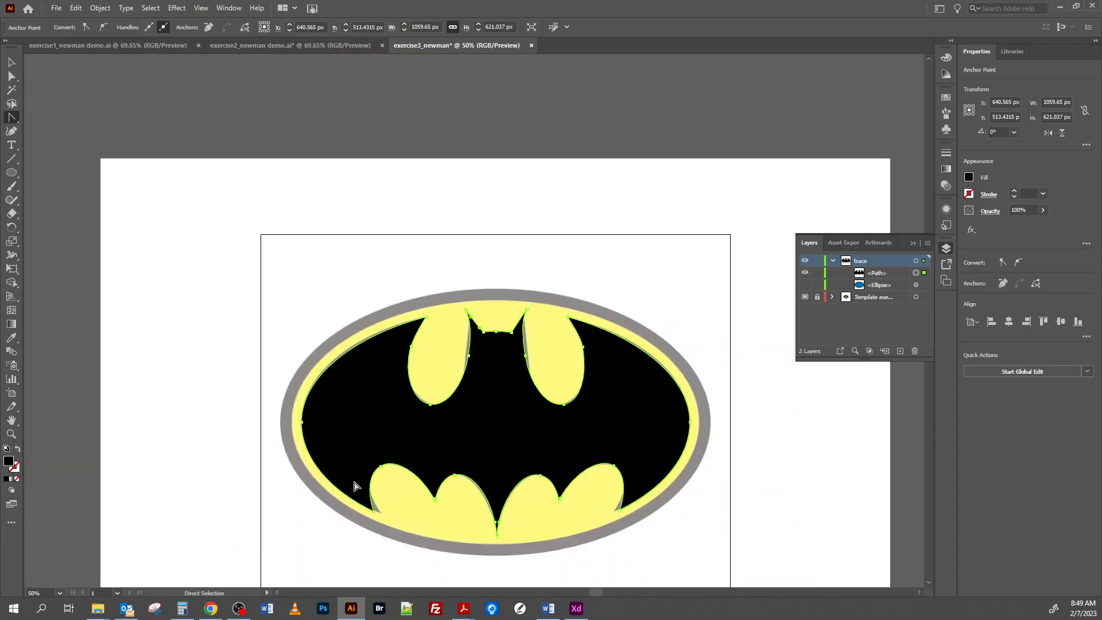
Step: Deselect the bat, show the blue ellipse in the trace layer and hide the template layer
click(11, 62)
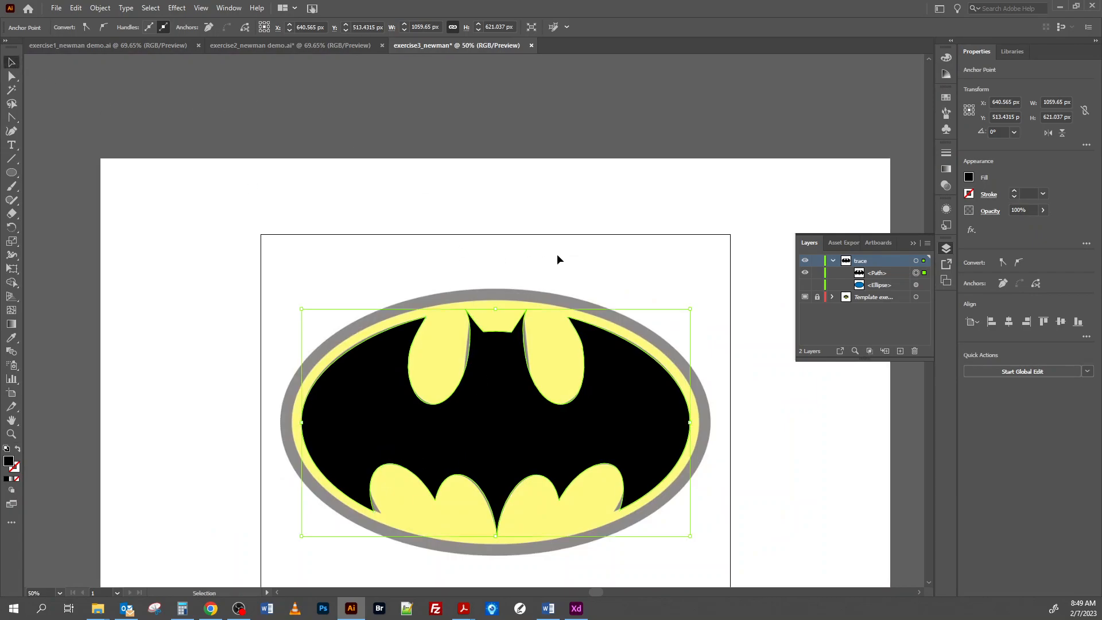
click(589, 250)
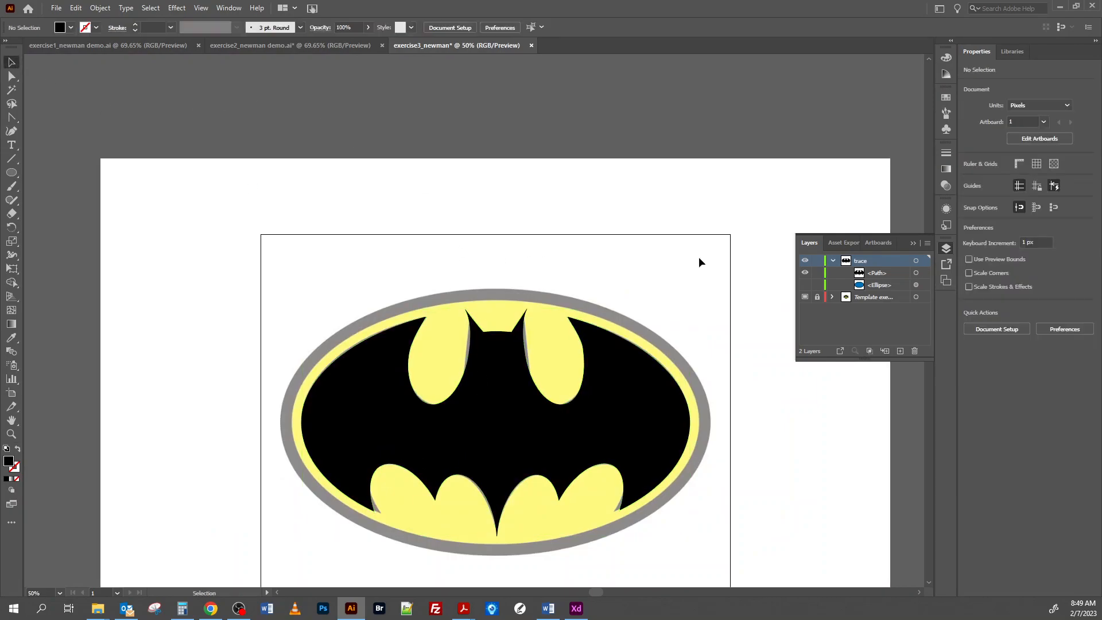
click(804, 293)
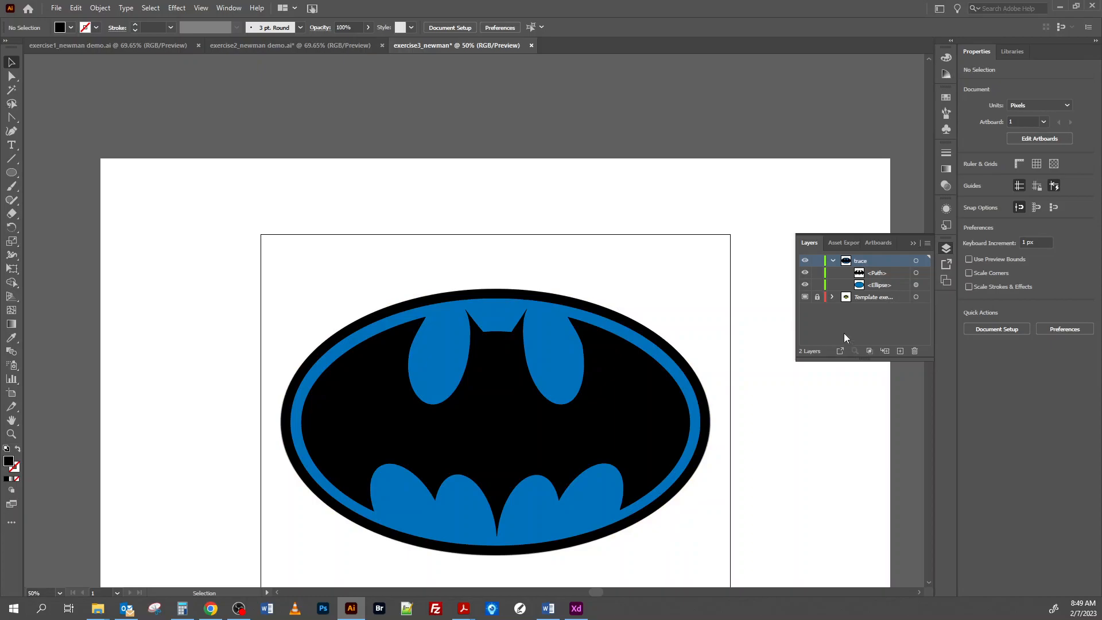
scroll(734, 322, down, 5)
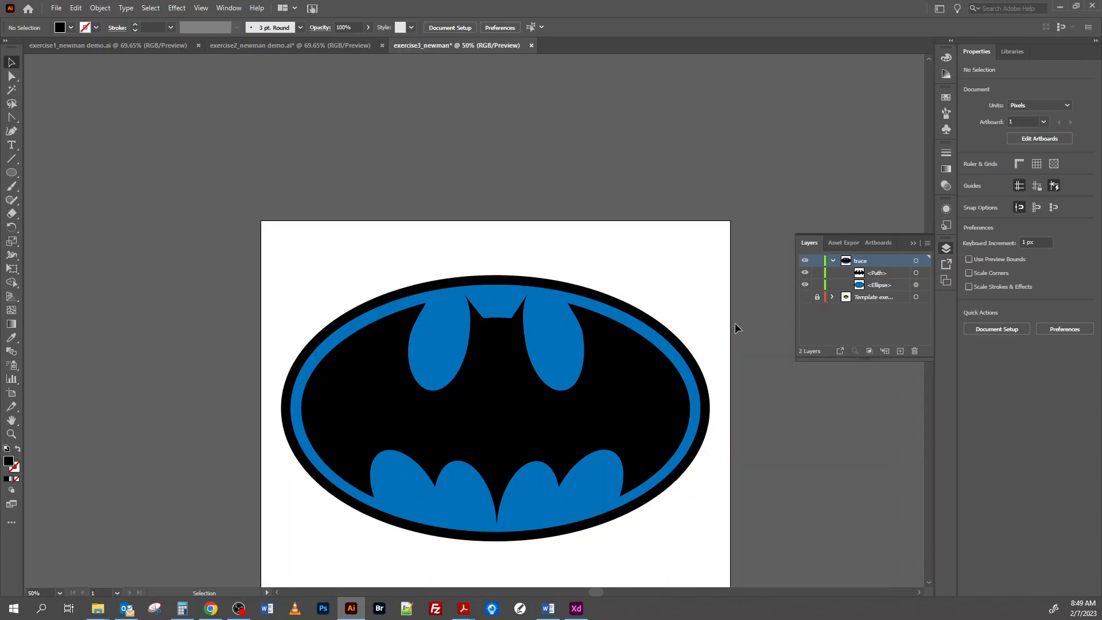
click(521, 283)
click(759, 140)
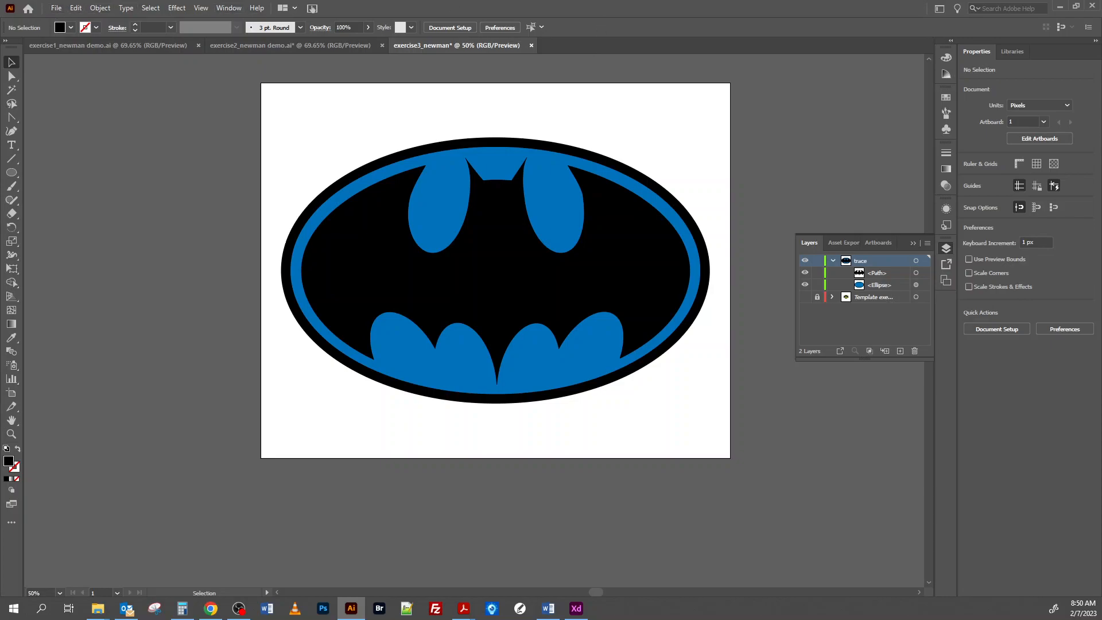
Step: Select the black bat shape and open the Metal swatch library
click(460, 295)
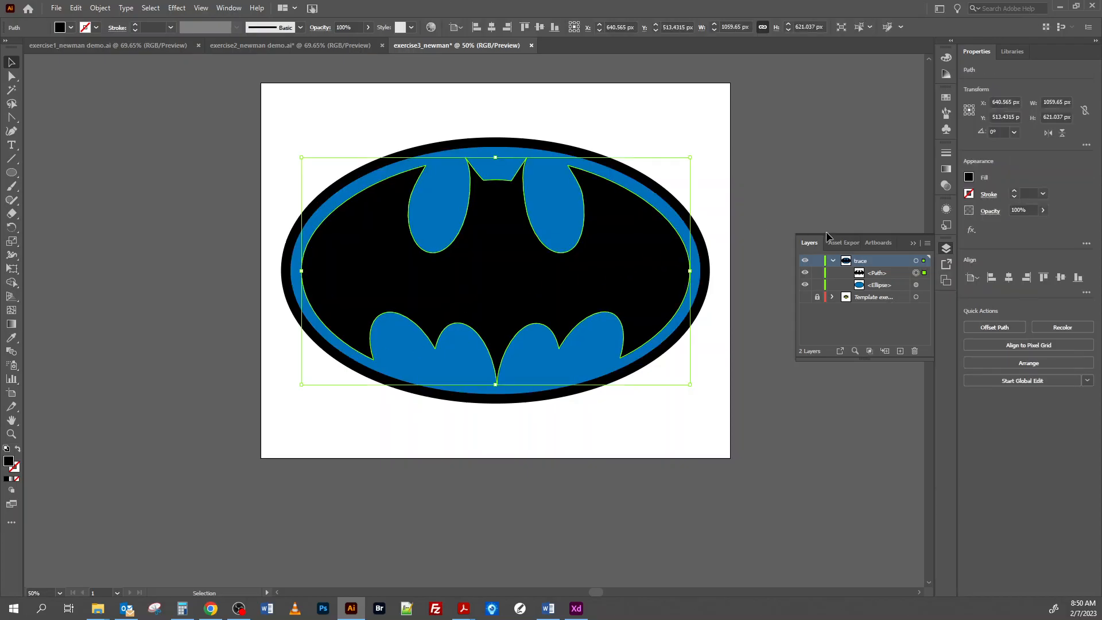
click(946, 97)
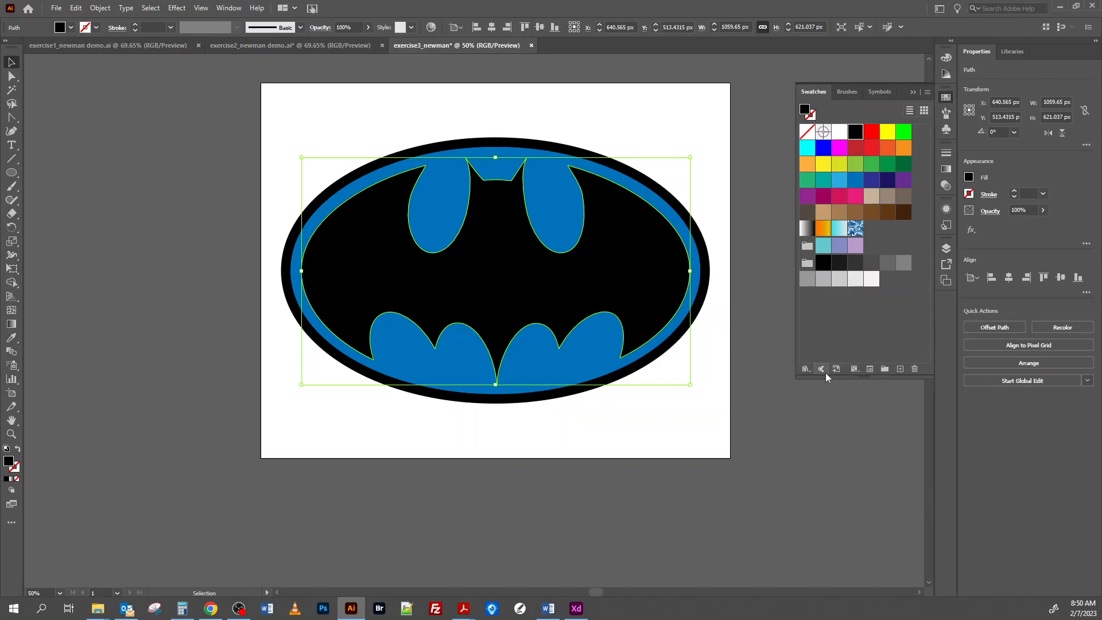
click(806, 369)
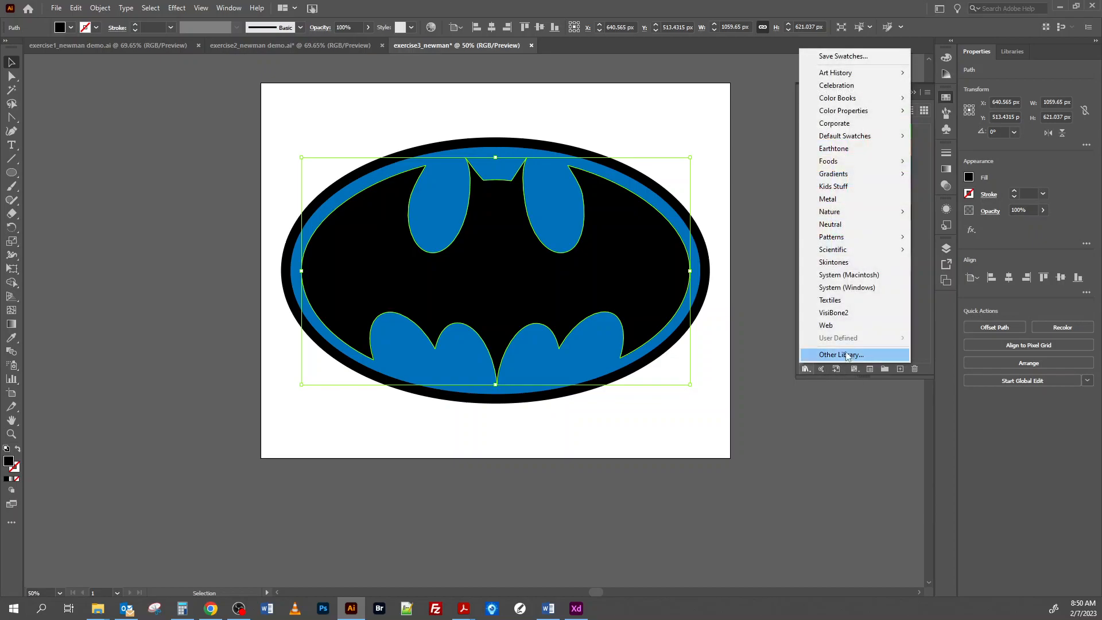
click(836, 198)
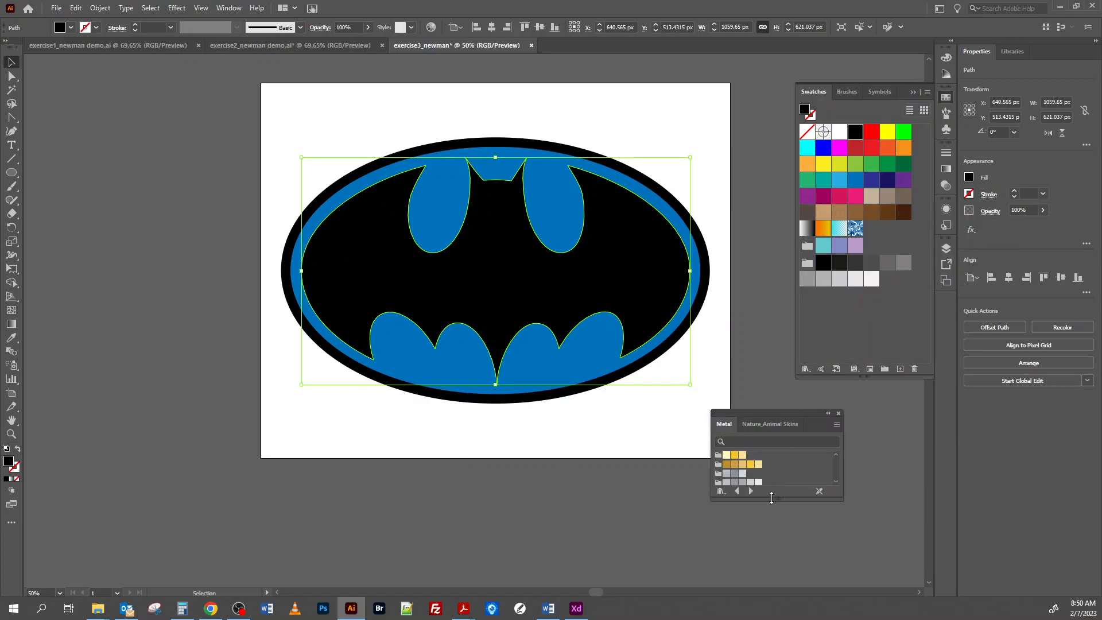
Step: Enlarge the swatch library panel, browse forward to the Basic Graphics_Lines library and fill the bat with a dark horizontal line pattern
drag(771, 500, 777, 582)
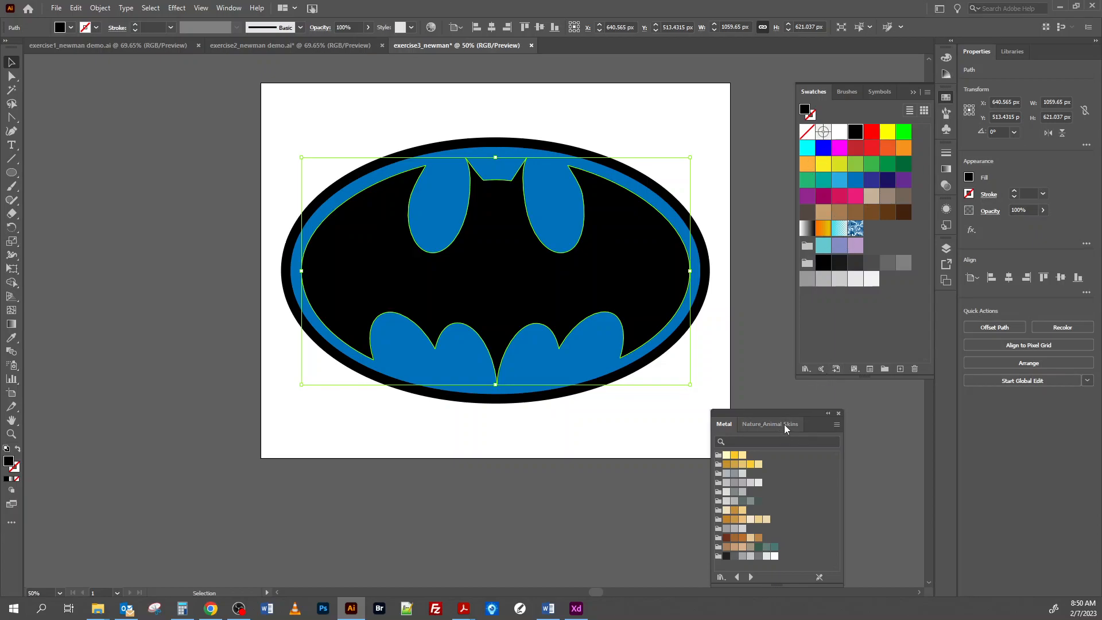
click(752, 576)
click(752, 577)
click(752, 577)
click(752, 577)
click(752, 576)
click(752, 576)
click(753, 577)
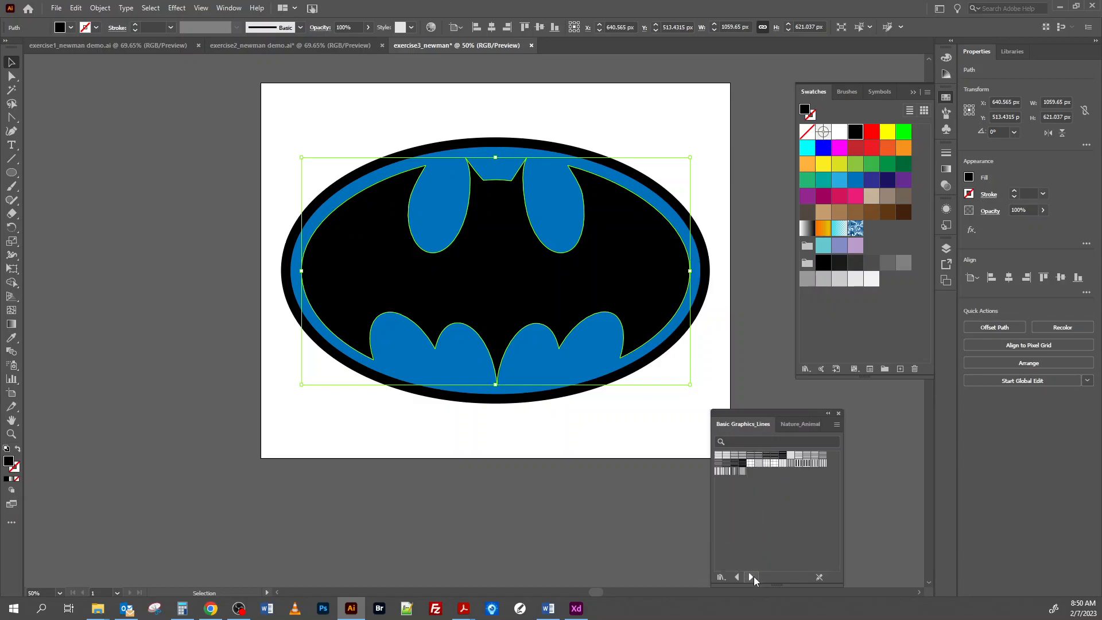
click(735, 462)
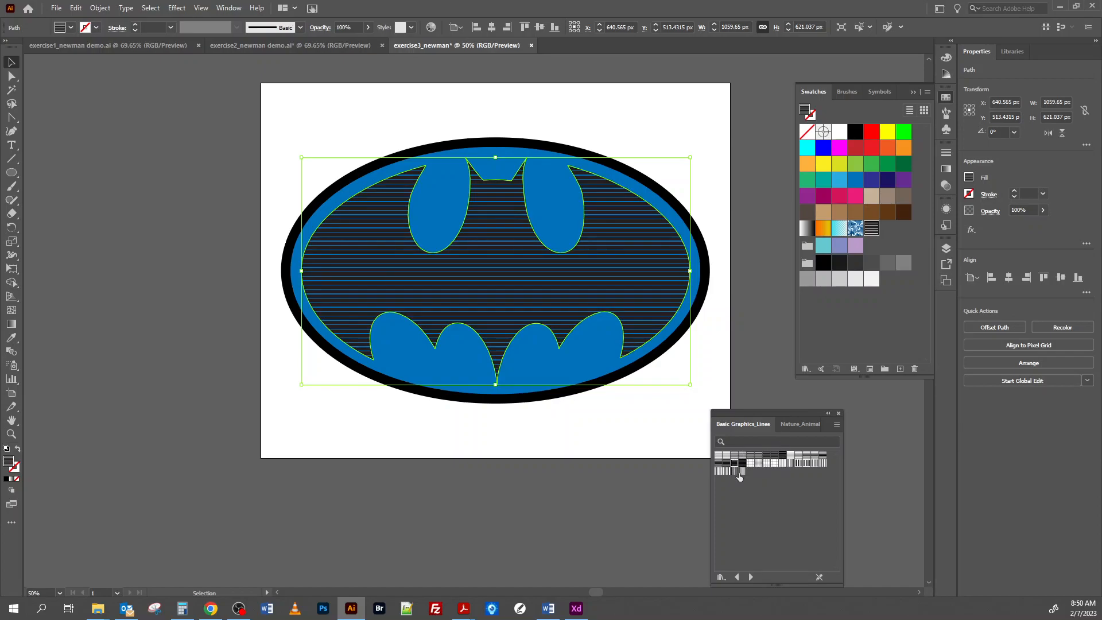
Step: Advance to the Basic Graphics_Textures library and try two texture patterns as the bat's fill, ending on a fine dense grain
click(751, 577)
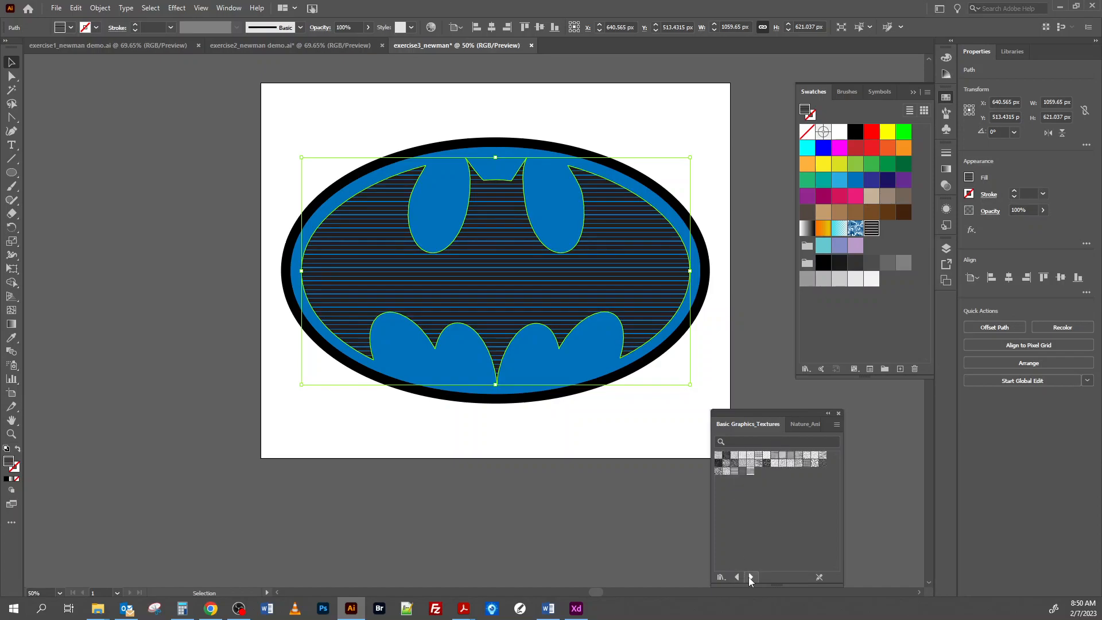
click(767, 464)
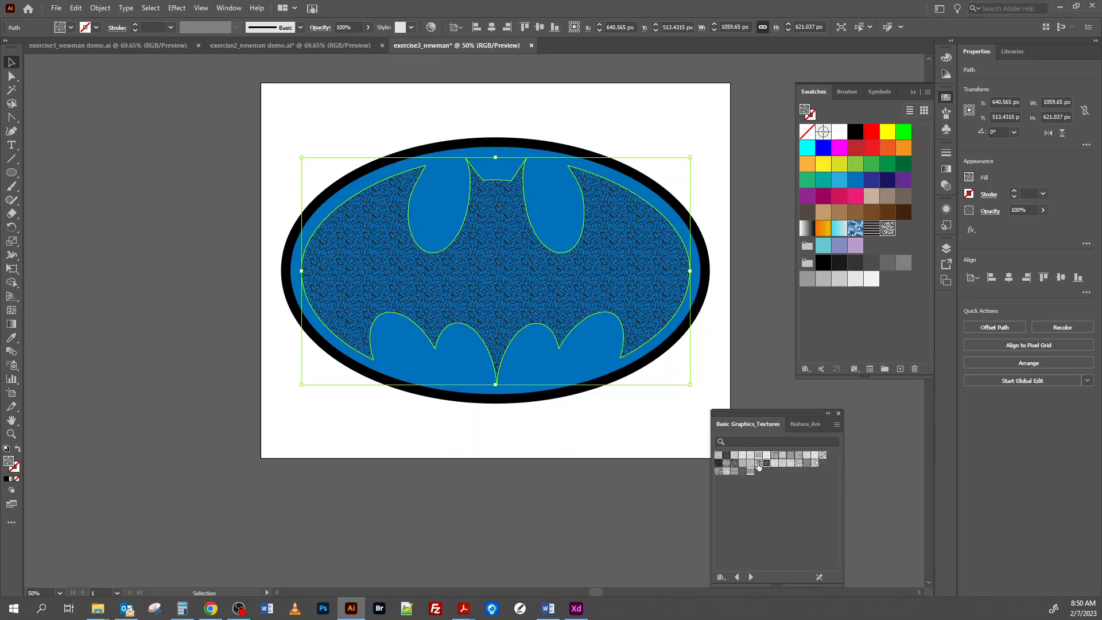
click(735, 463)
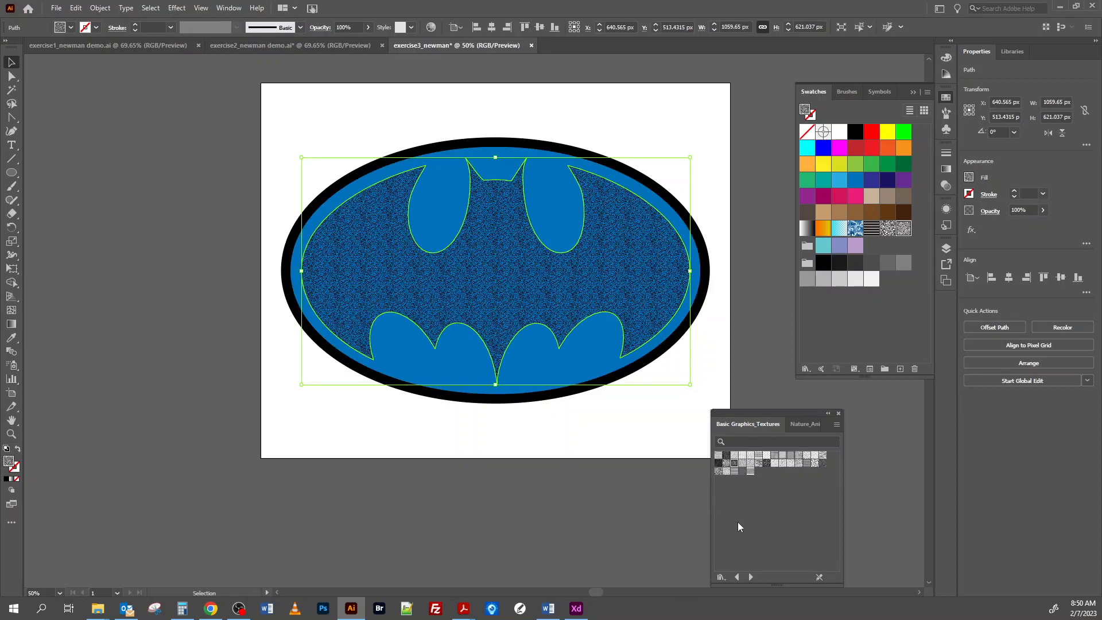